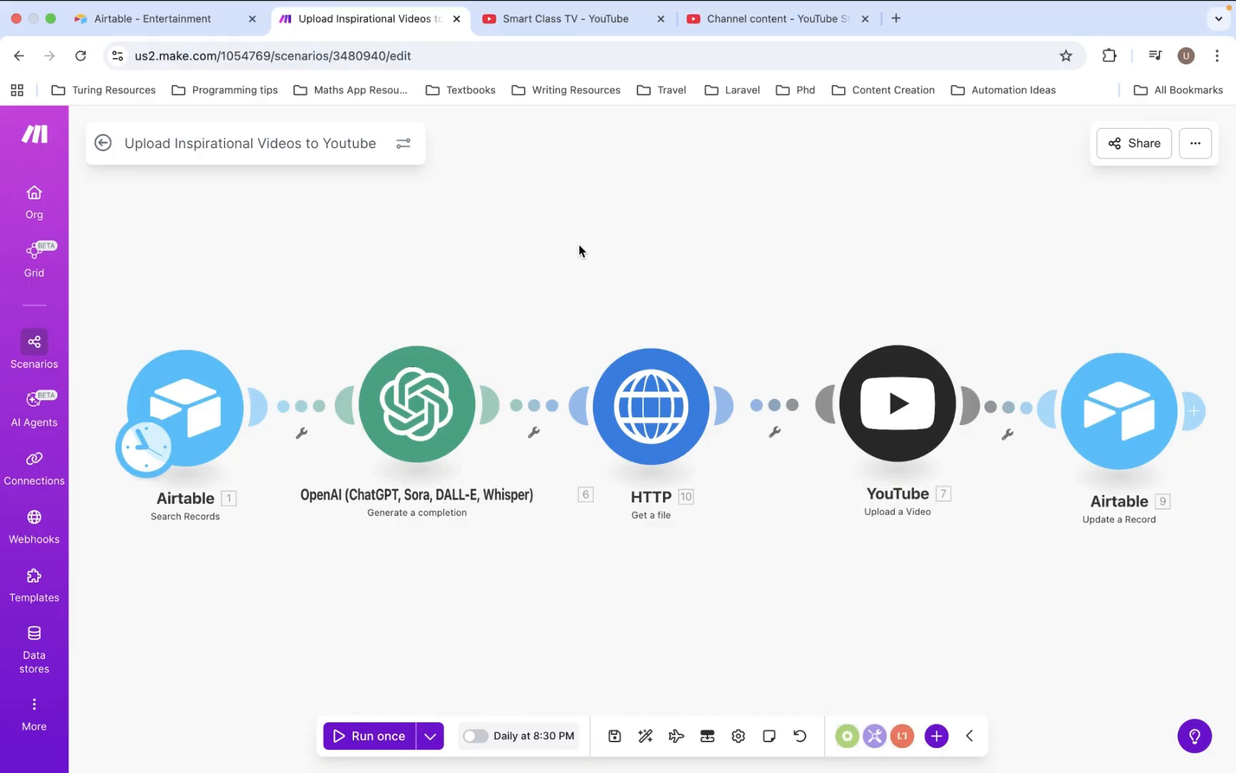
- Review the Airtable Search Records and OpenAI completion module settings in the scenario
left_click(204, 423)
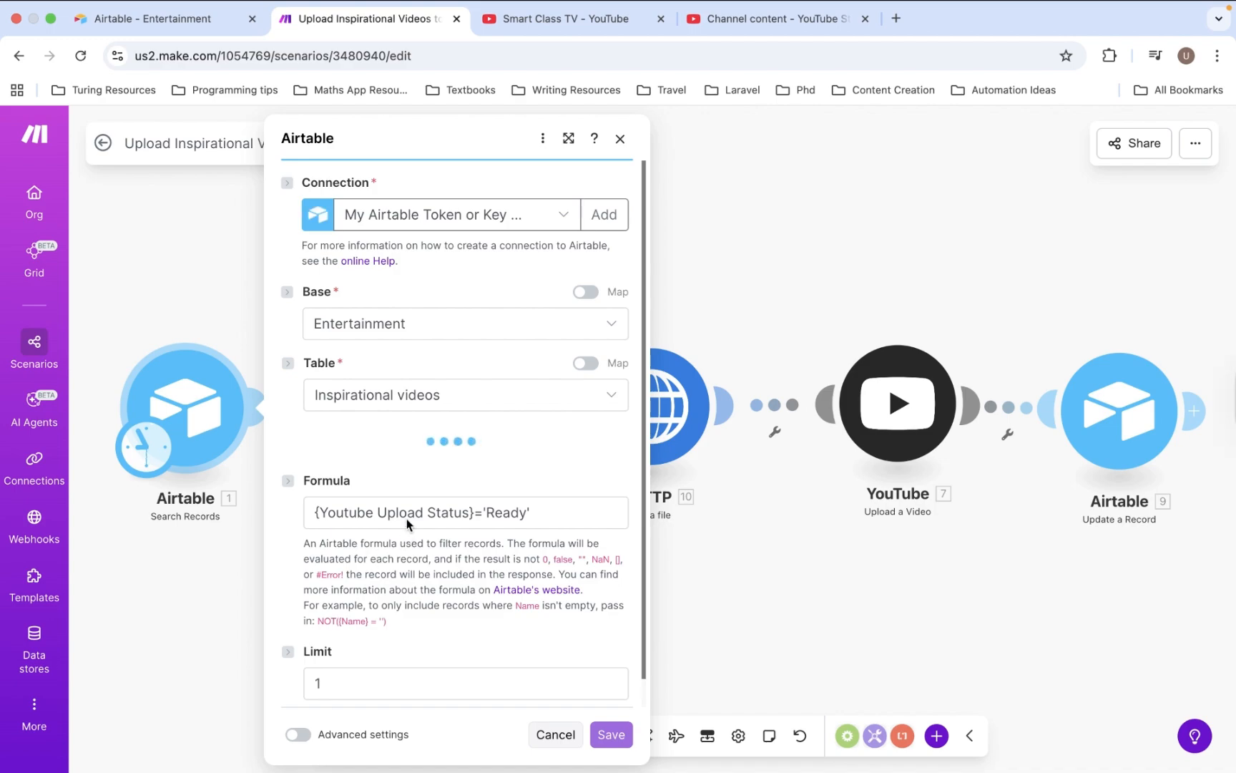
scroll(422, 491, "down", 5)
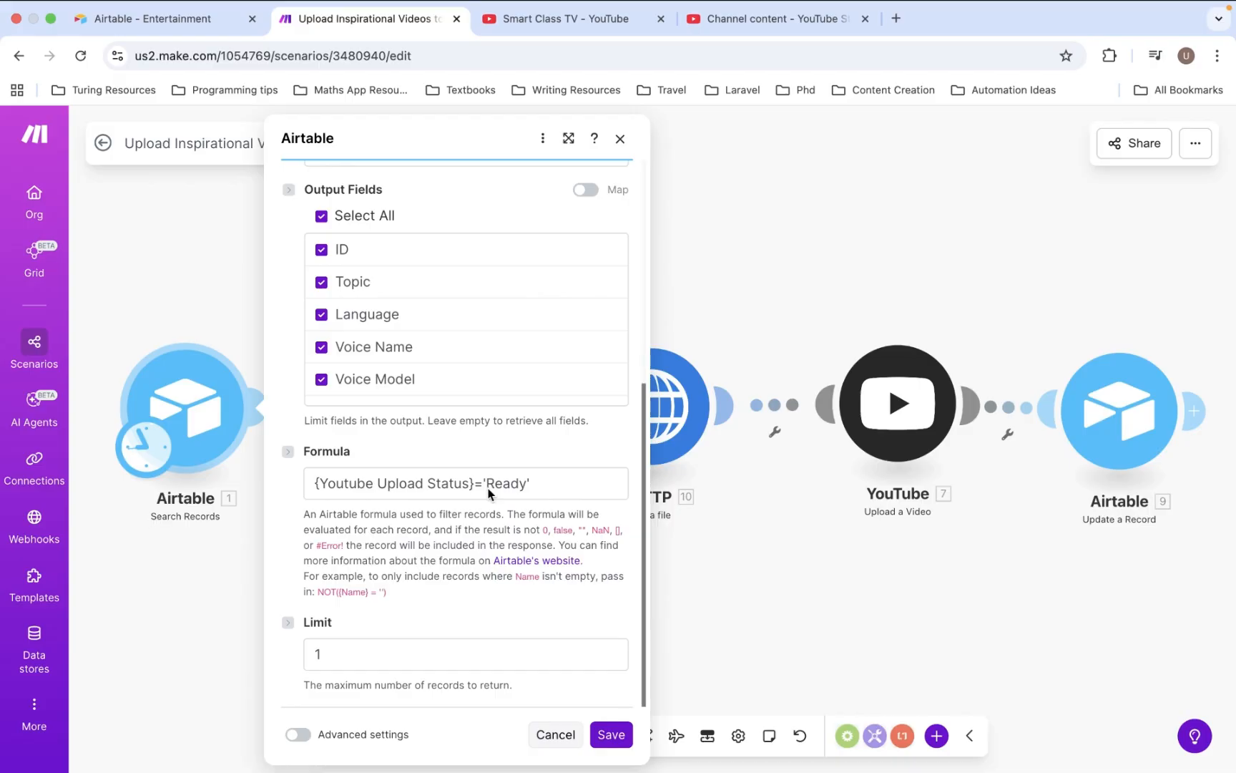
left_click(742, 607)
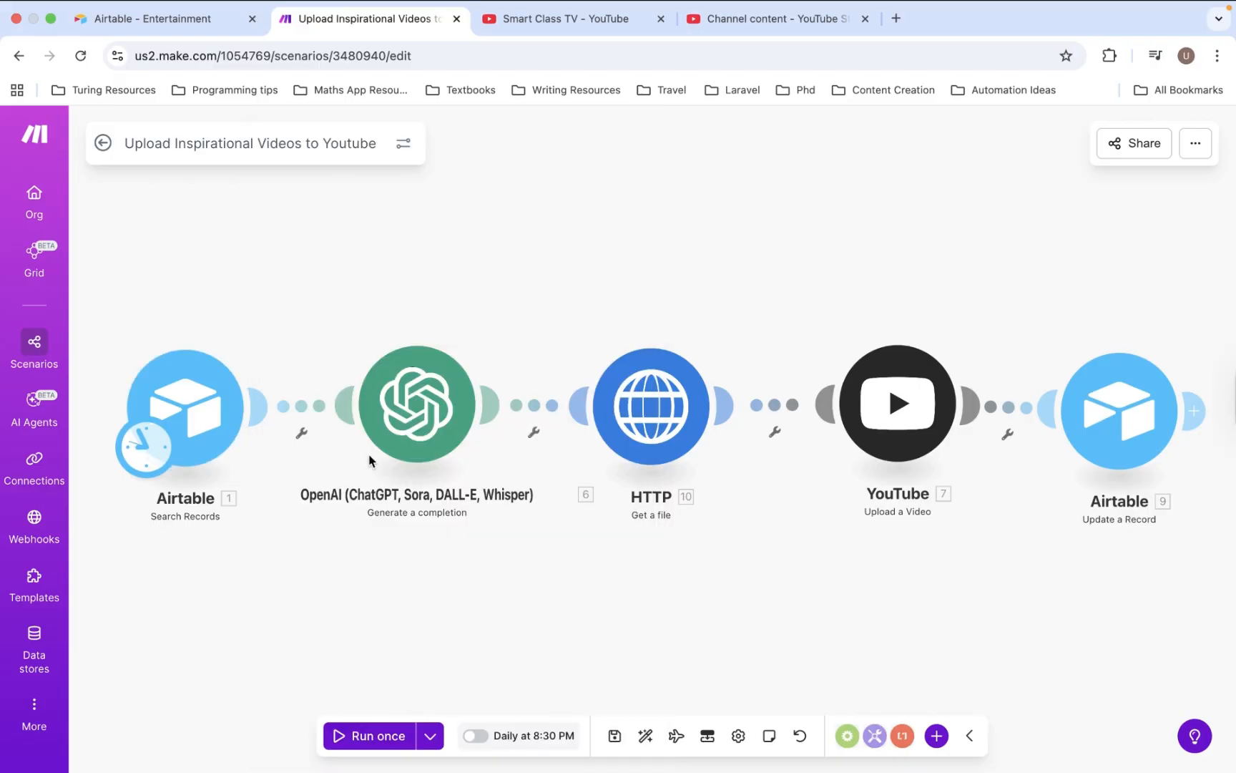
left_click(429, 422)
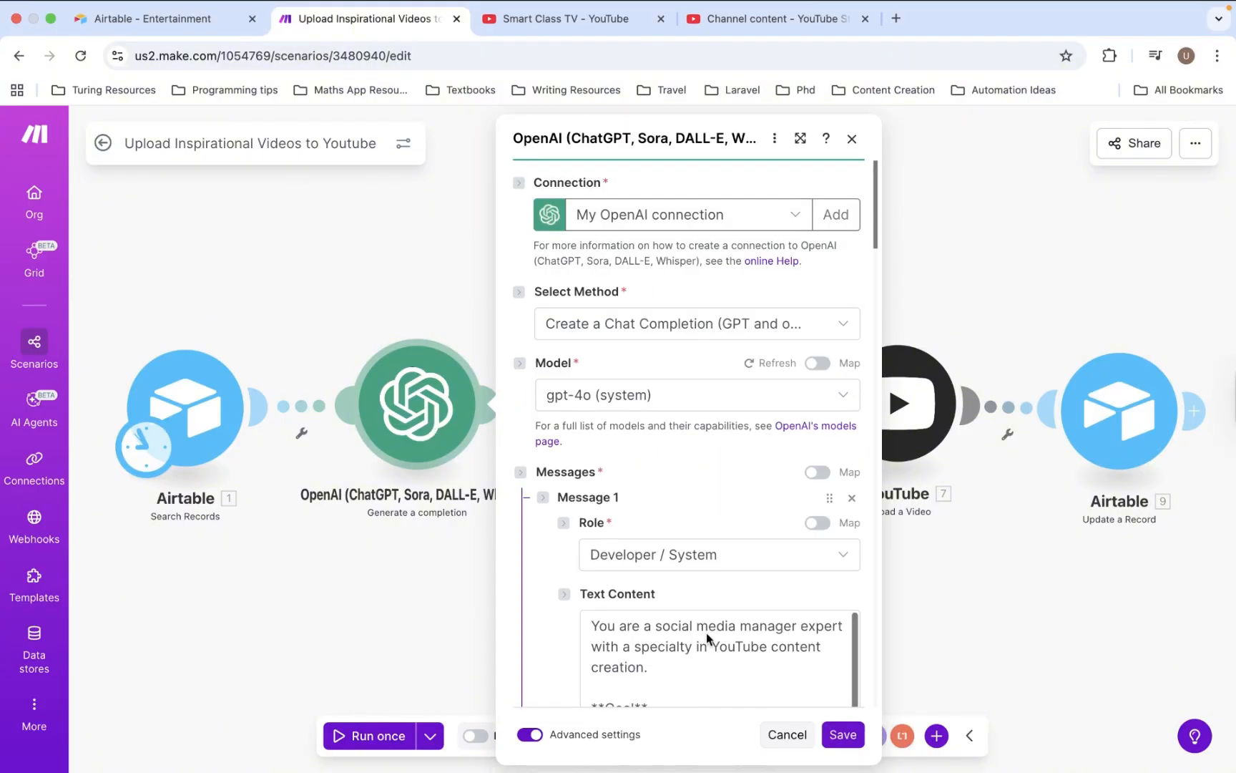
scroll(706, 632, "down", 3)
scroll(706, 633, "down", 1)
scroll(701, 617, "down", 5)
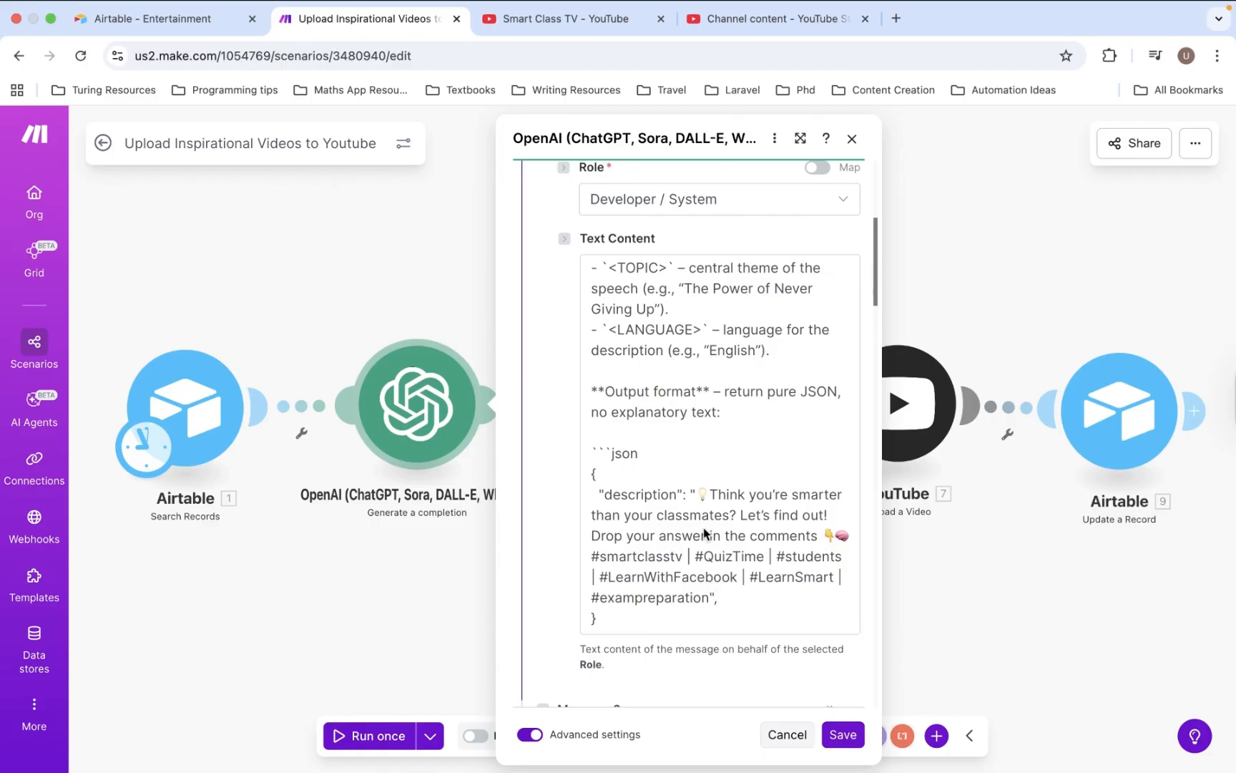
scroll(687, 481, "up", 1)
scroll(687, 481, "down", 1)
scroll(671, 610, "down", 5)
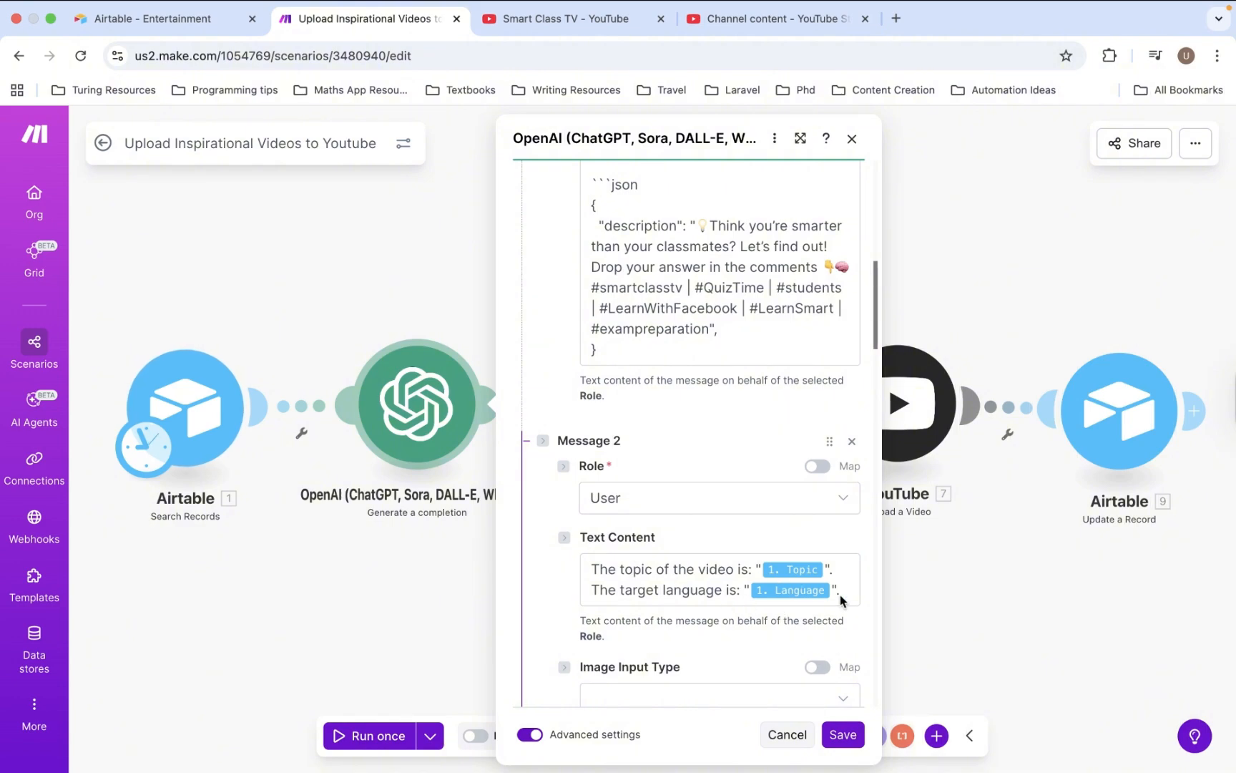
left_click(997, 610)
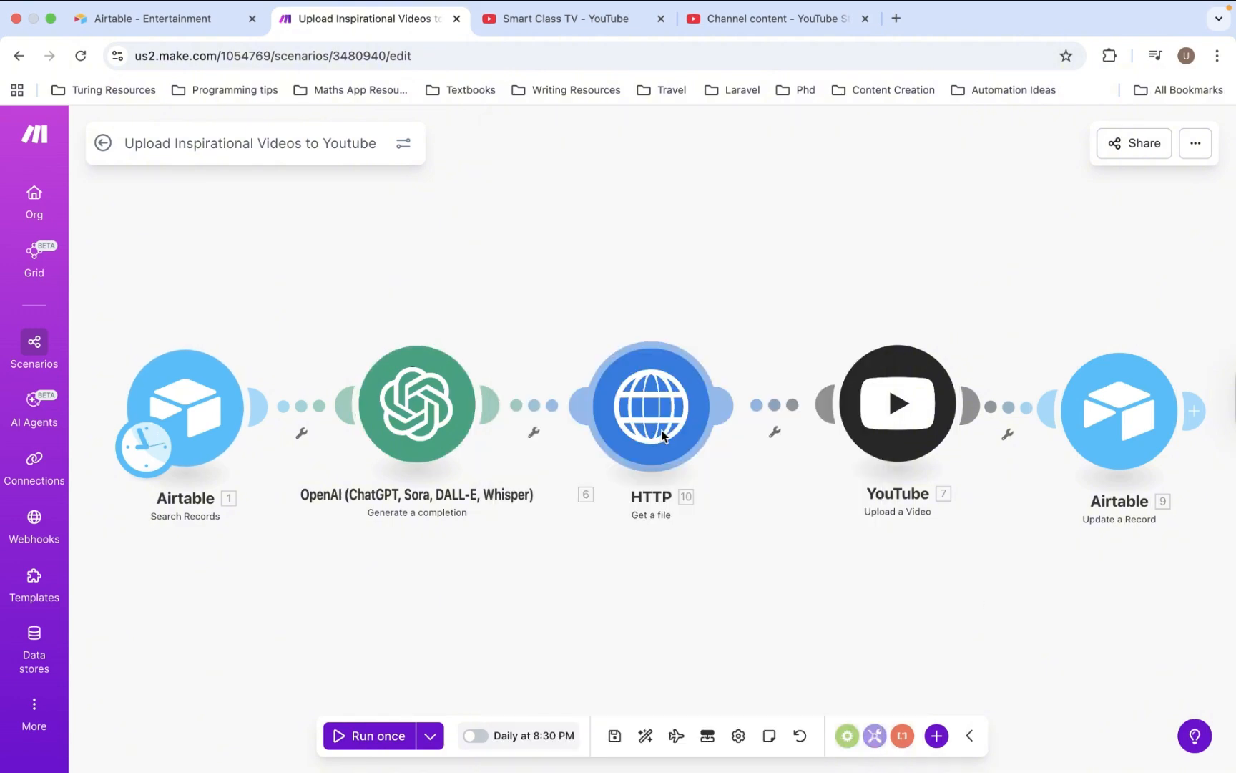
- Review the HTTP file download and YouTube video upload module settings
left_click(663, 437)
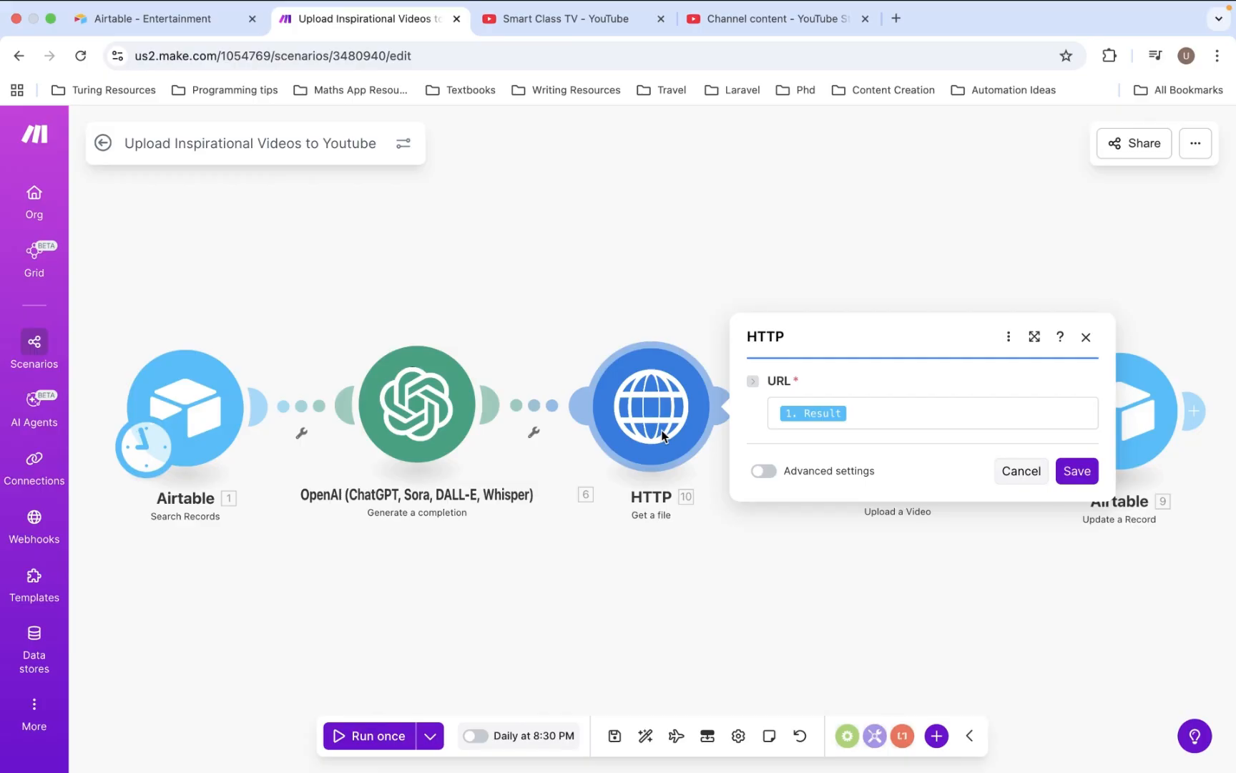
left_click(731, 588)
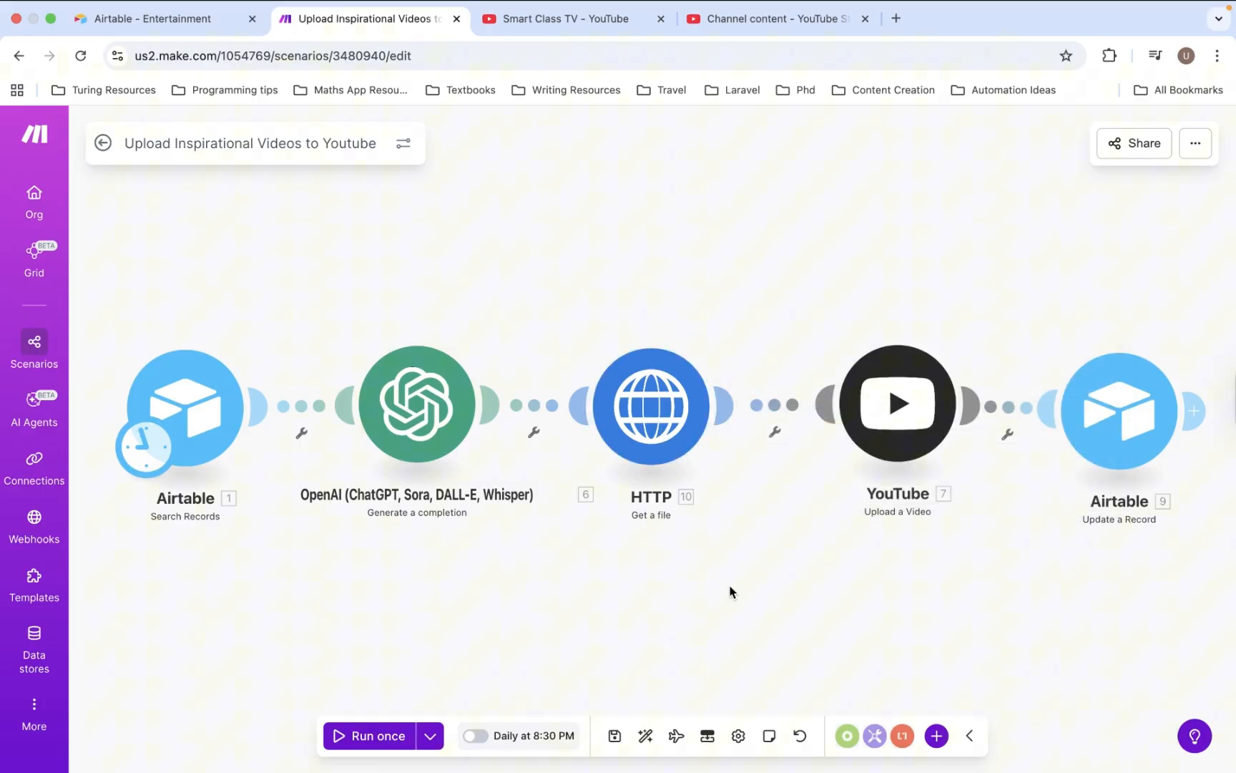
left_click(903, 435)
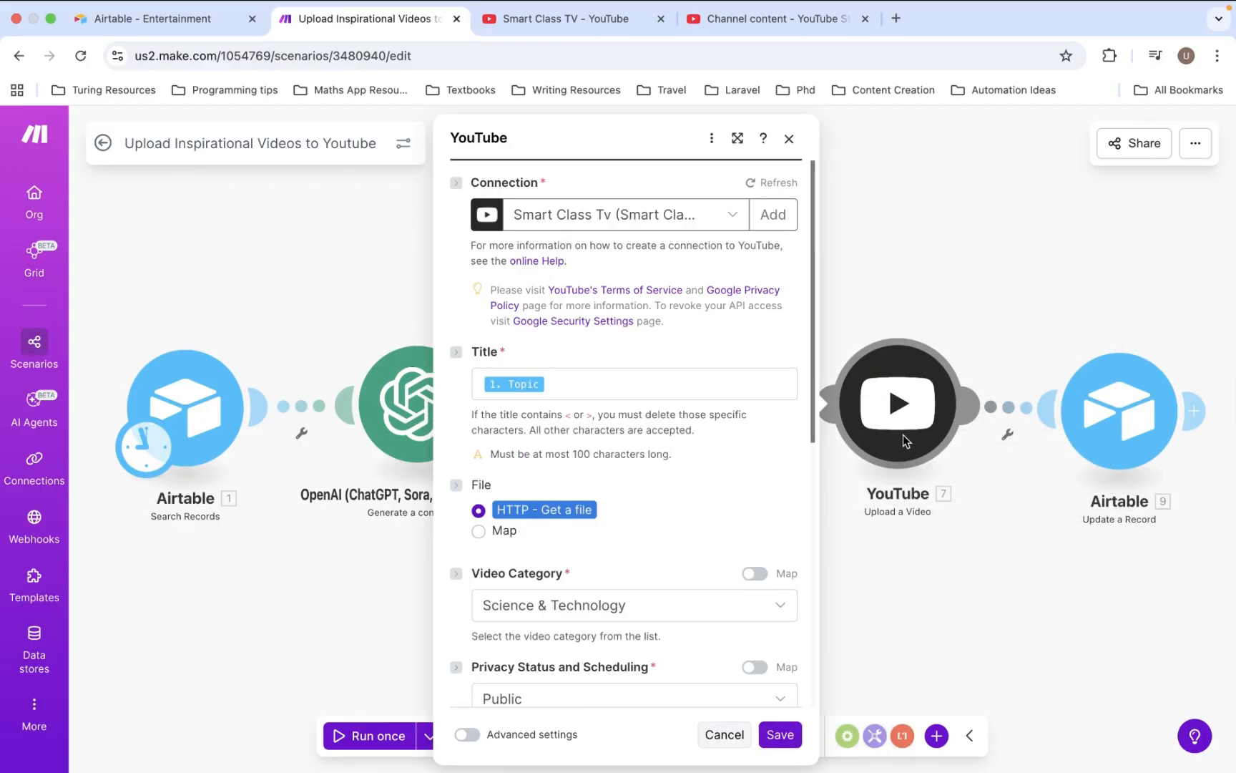
scroll(676, 560, "down", 7)
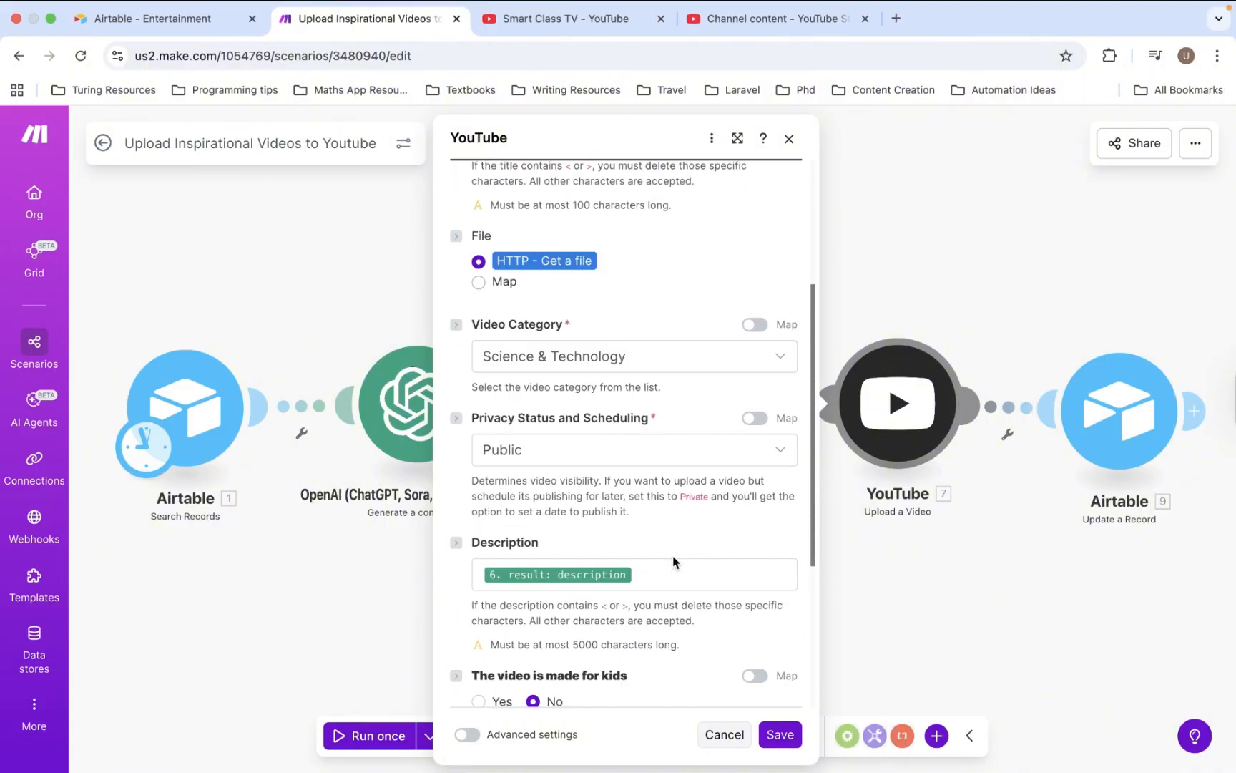
scroll(673, 561, "up", 7)
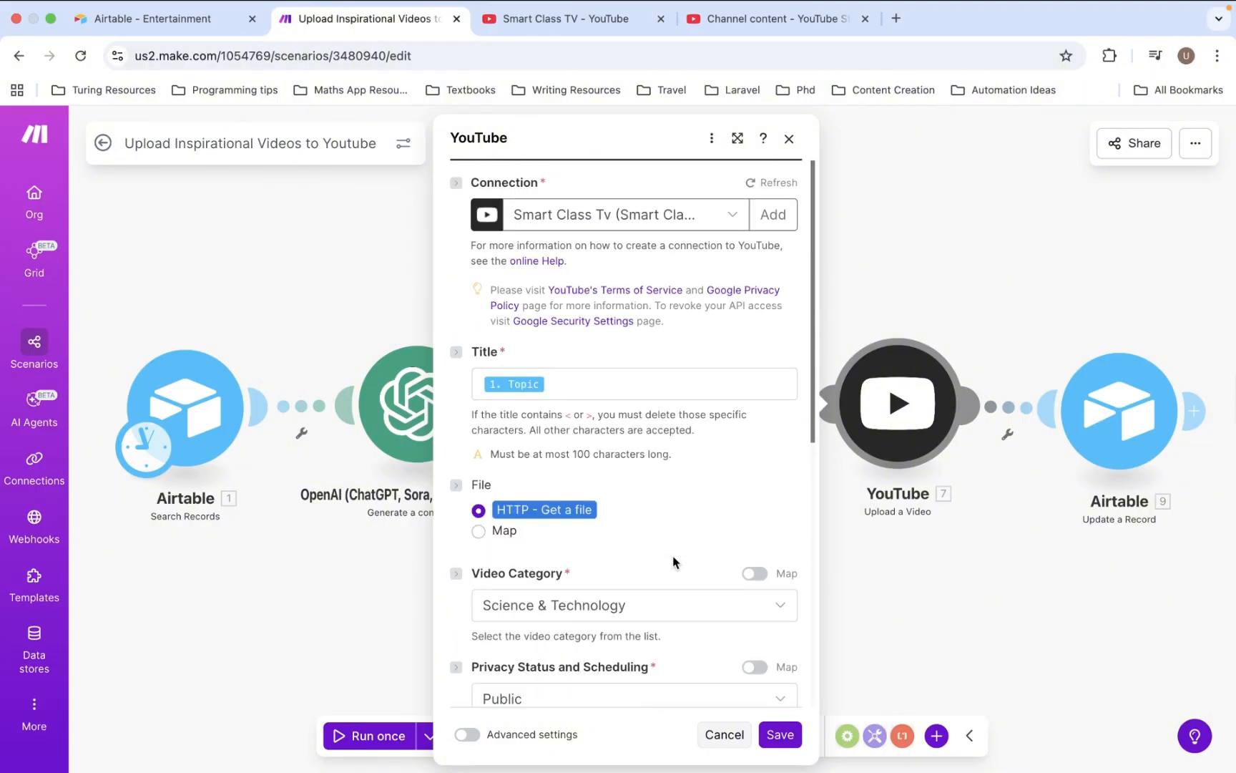
left_click(927, 615)
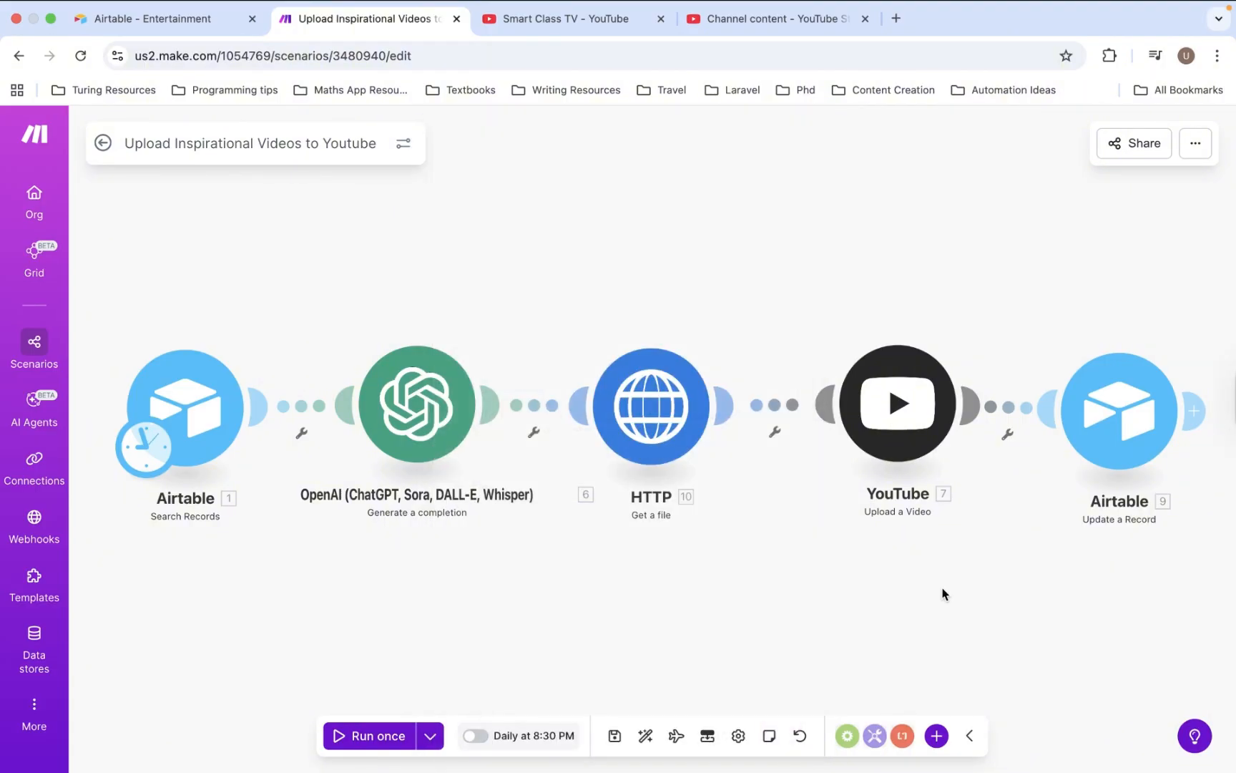
- Review the Airtable update settings, then view the Entertainment base's Inspirational videos table
left_click(1132, 447)
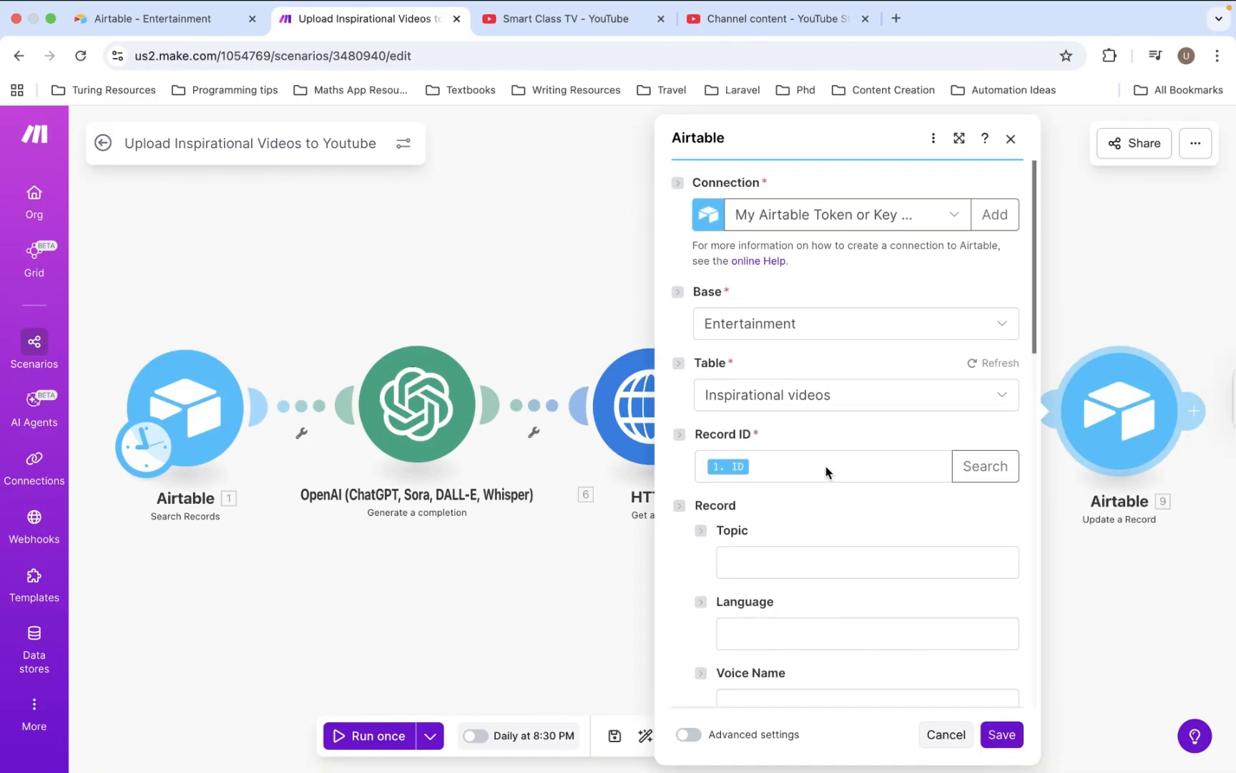
scroll(826, 473, "down", 2)
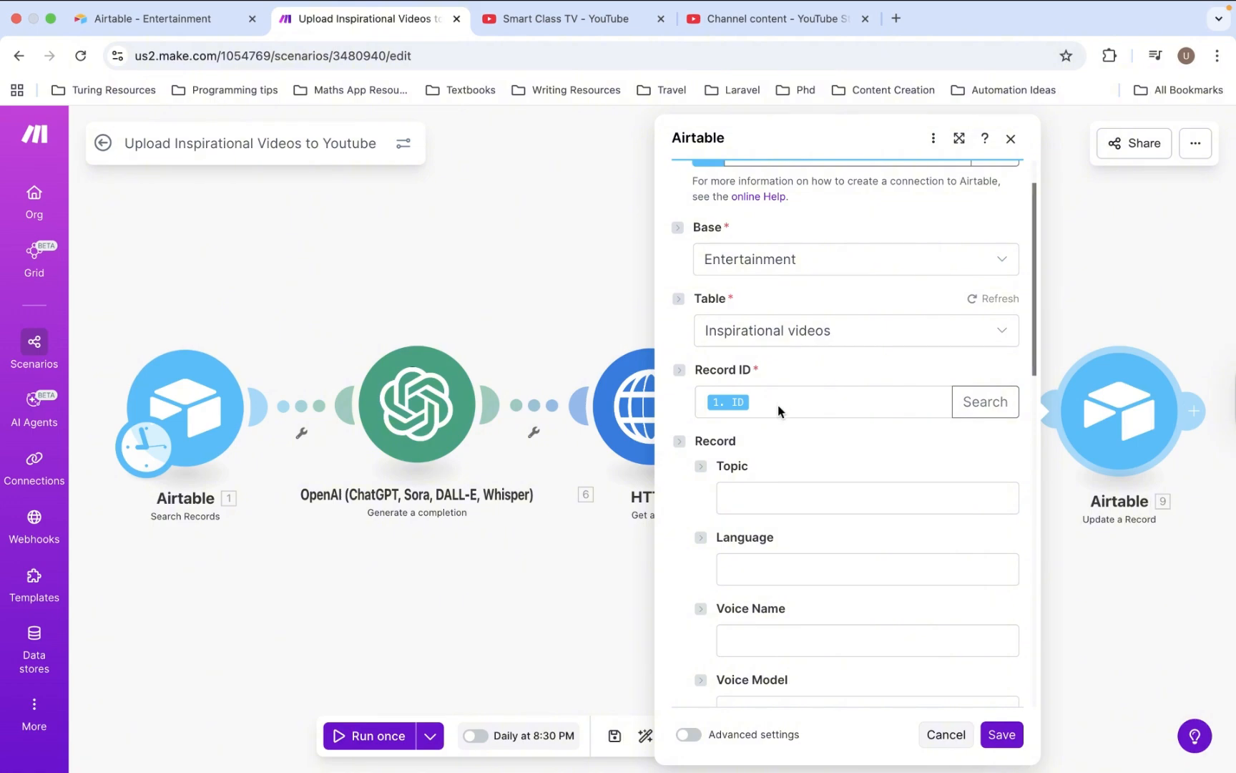
scroll(780, 411, "down", 15)
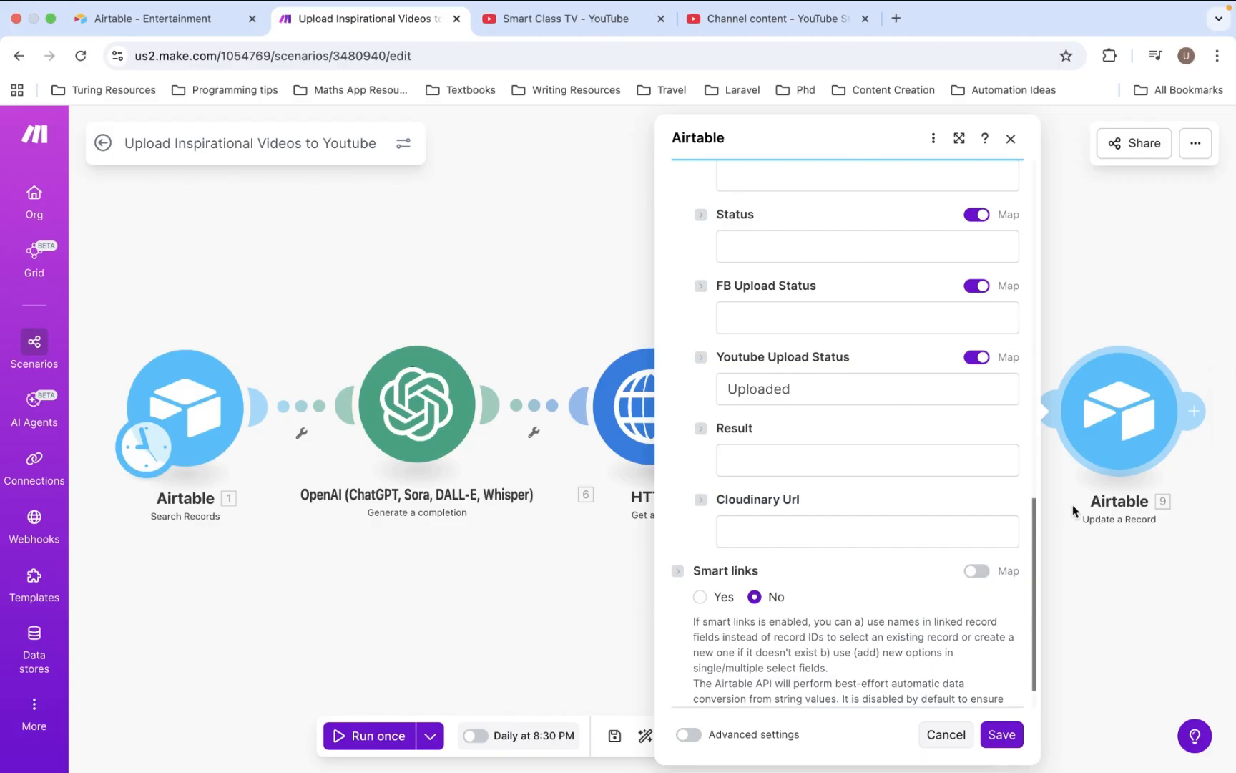
left_click(1109, 551)
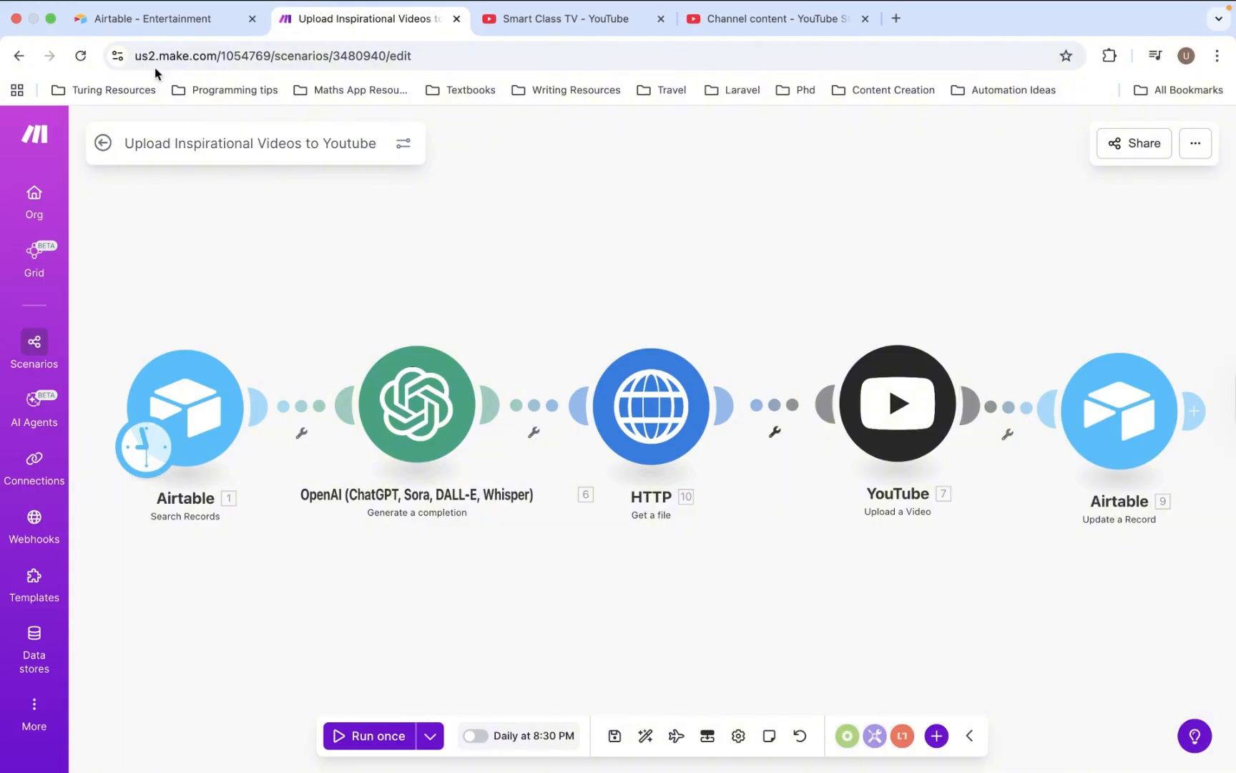
left_click(152, 21)
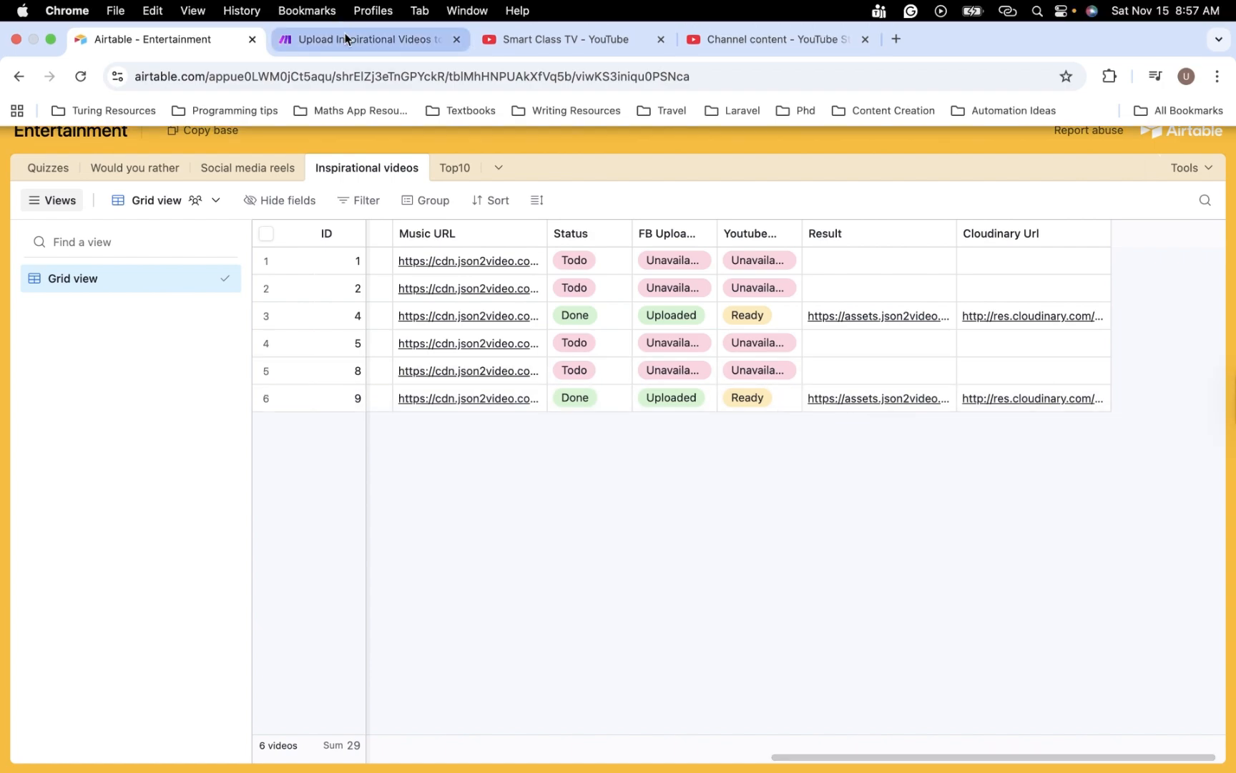
- Back in Make, run the Upload Inspirational Videos to Youtube scenario once
left_click(345, 34)
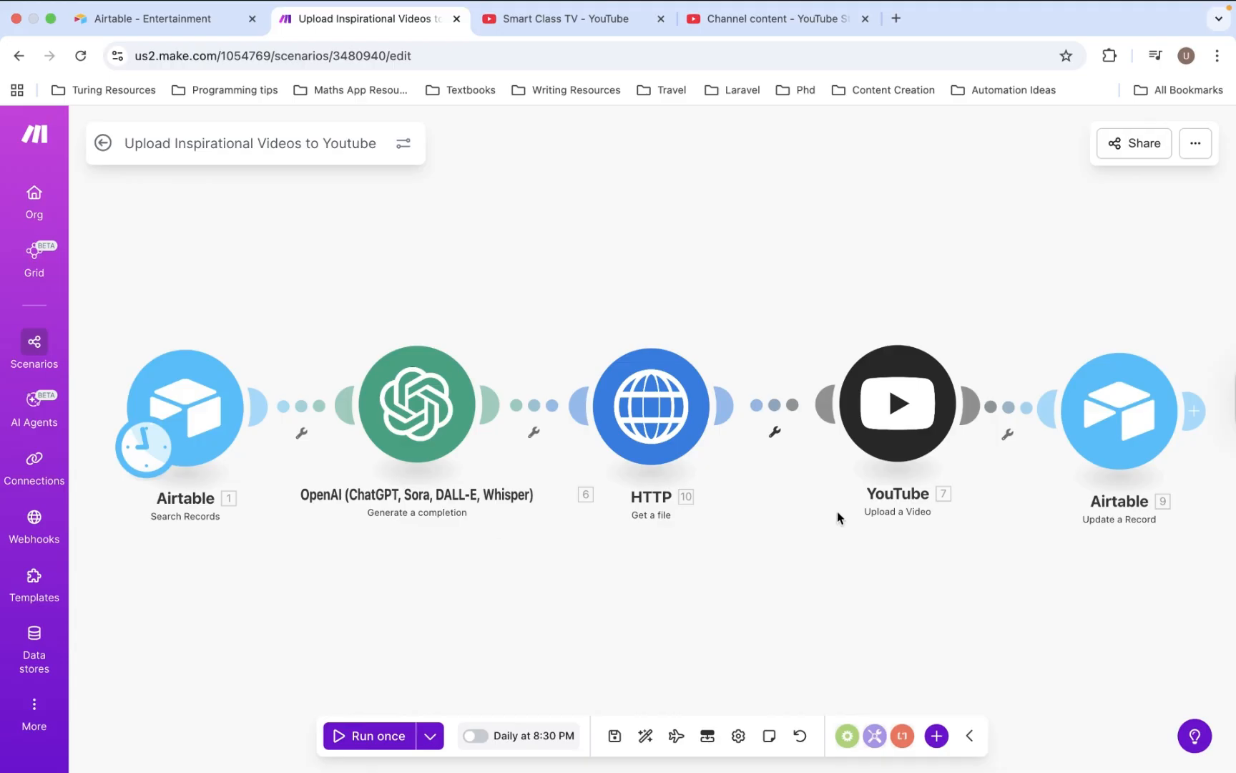
left_click(370, 737)
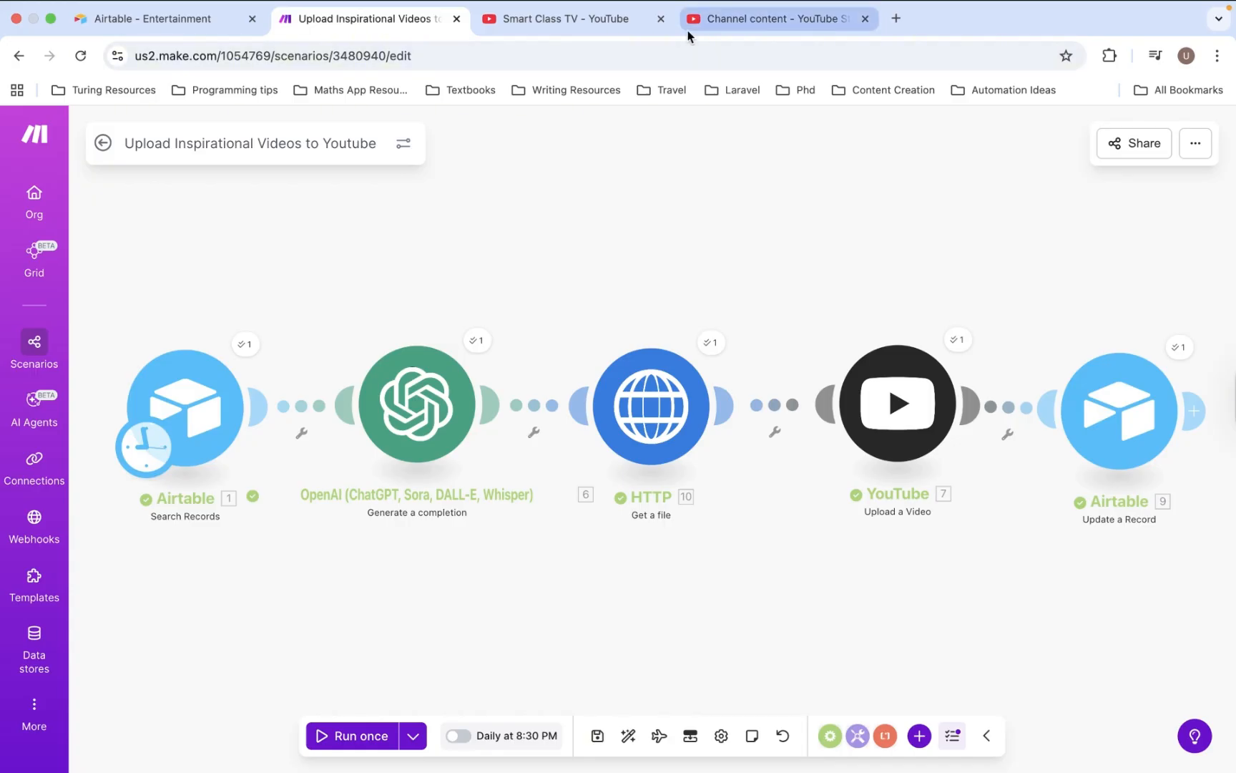
left_click(731, 21)
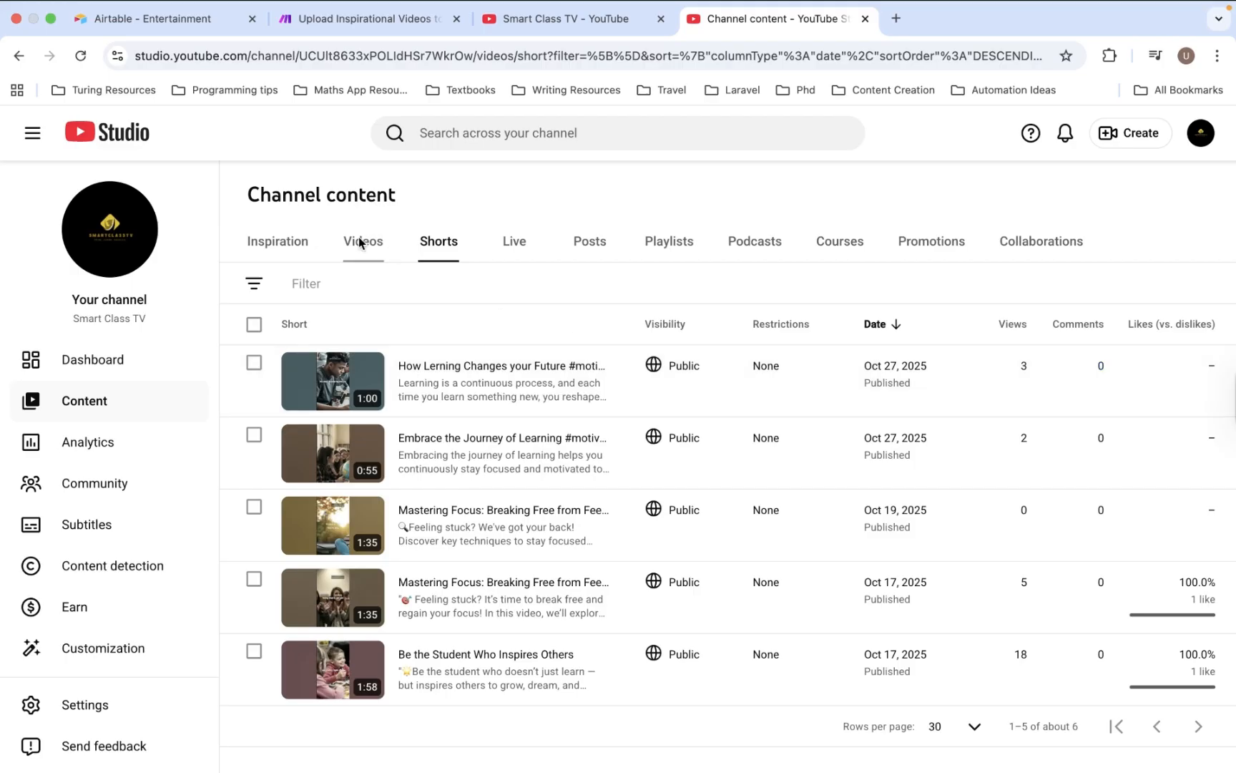
left_click(86, 58)
left_click(355, 247)
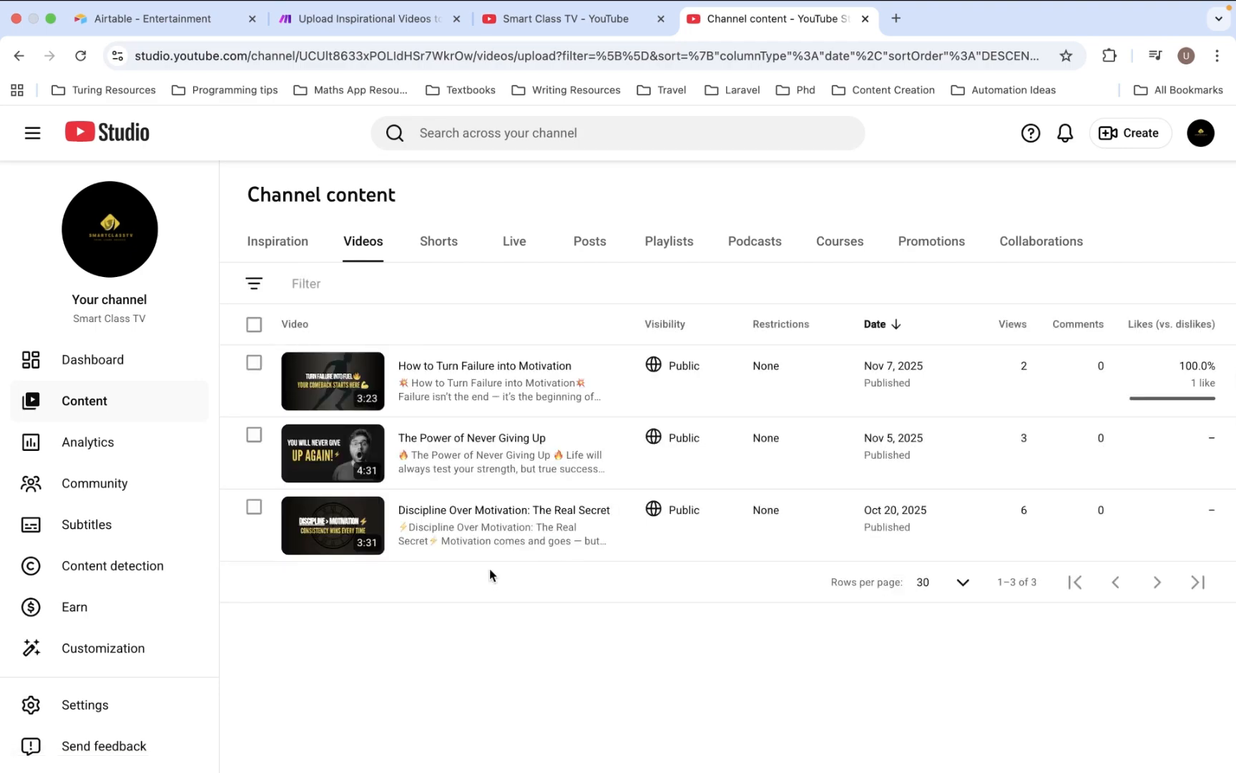
left_click(437, 241)
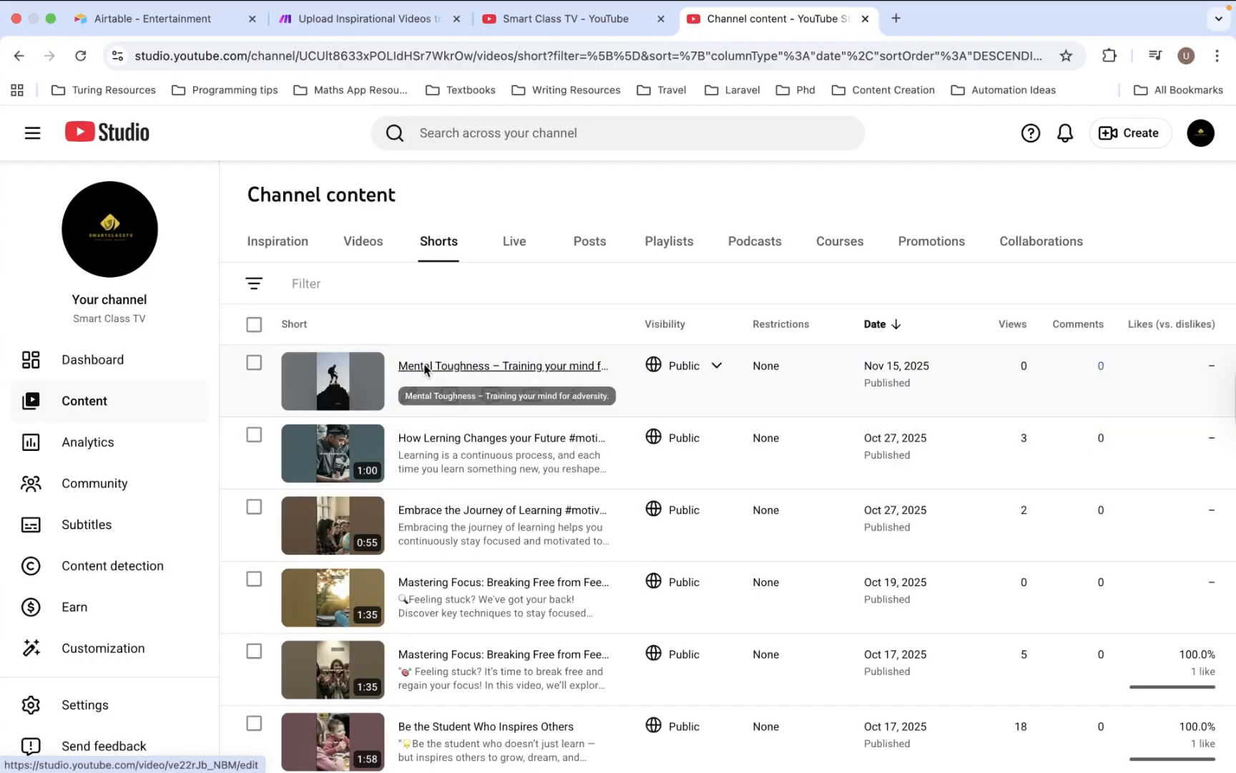
- Open the Mental Toughness Short's details and expand its additional video settings
left_click(356, 385)
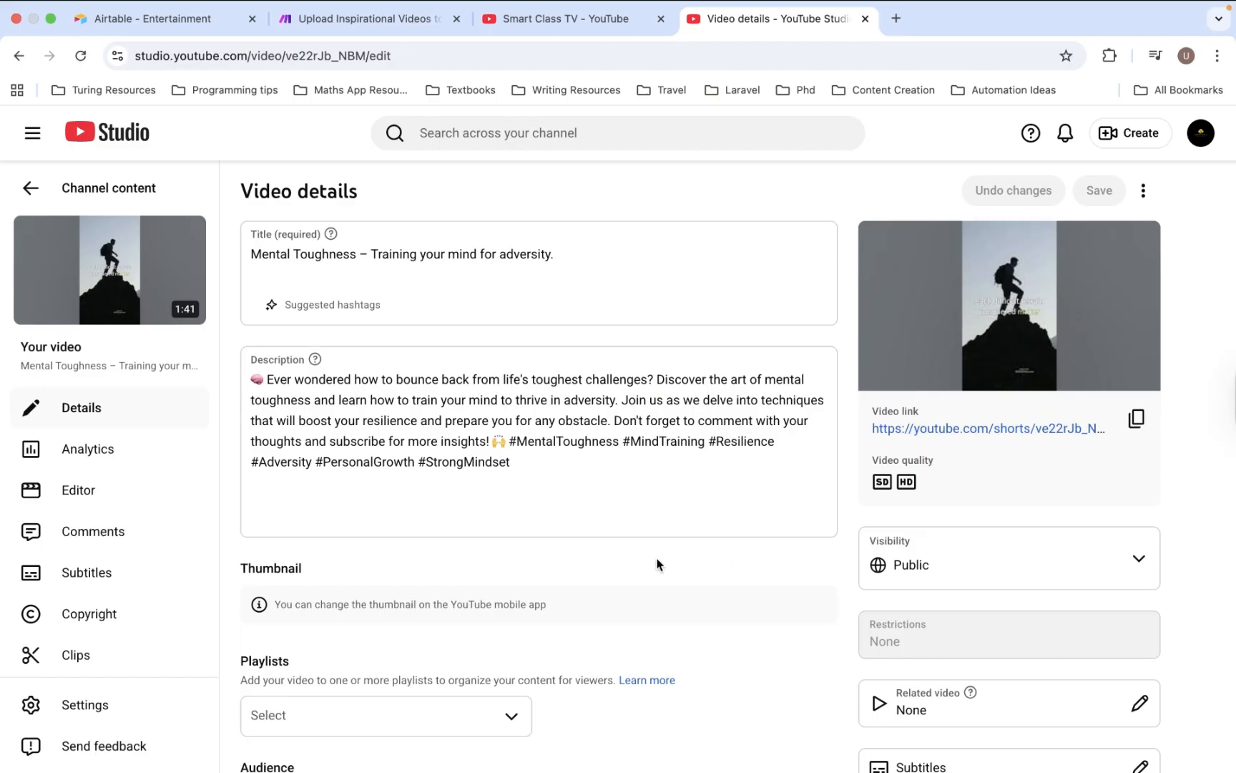
scroll(668, 673, "down", 5)
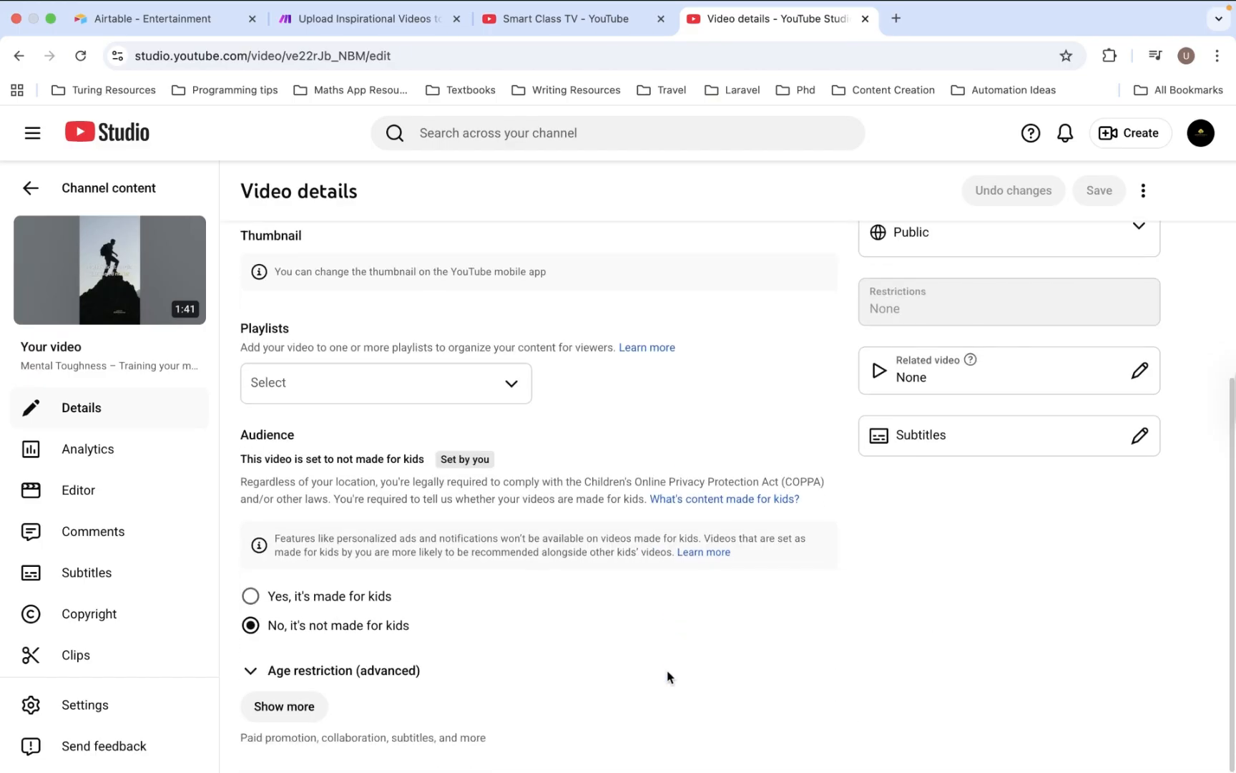
scroll(667, 677, "up", 5)
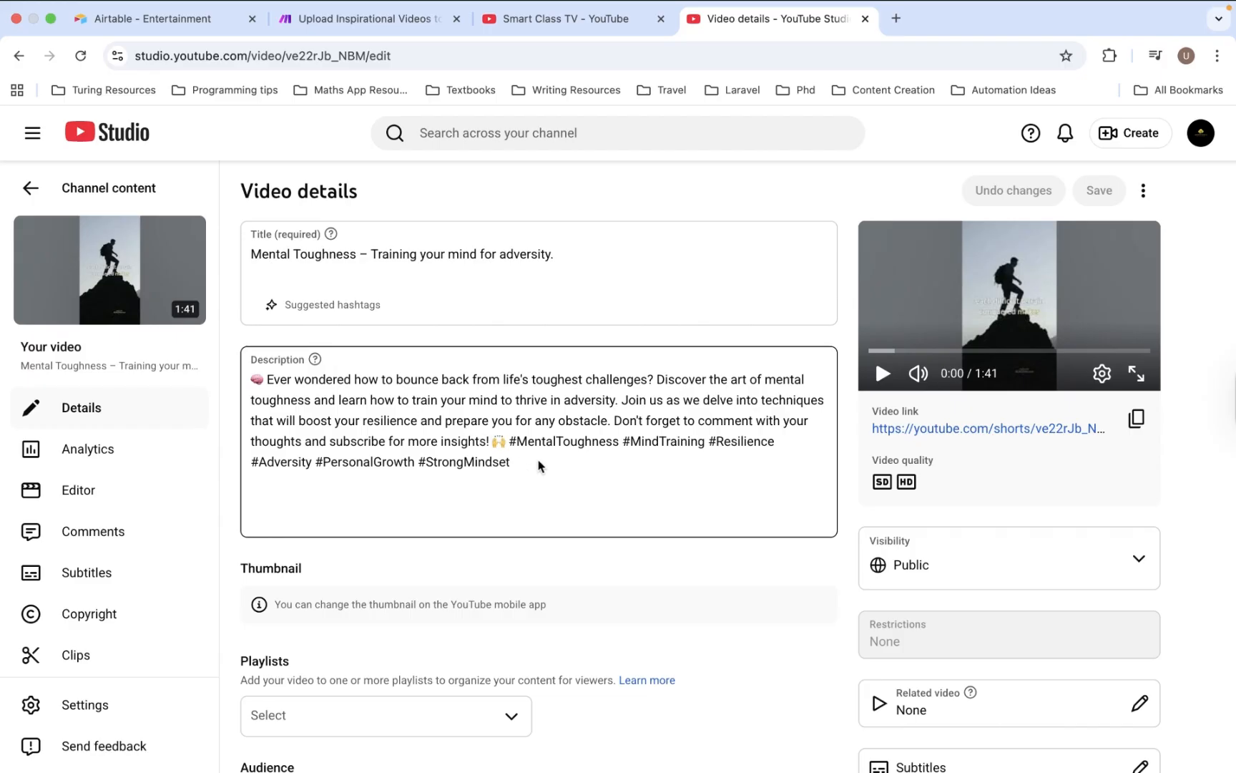
scroll(540, 466, "down", 1)
scroll(539, 465, "down", 1)
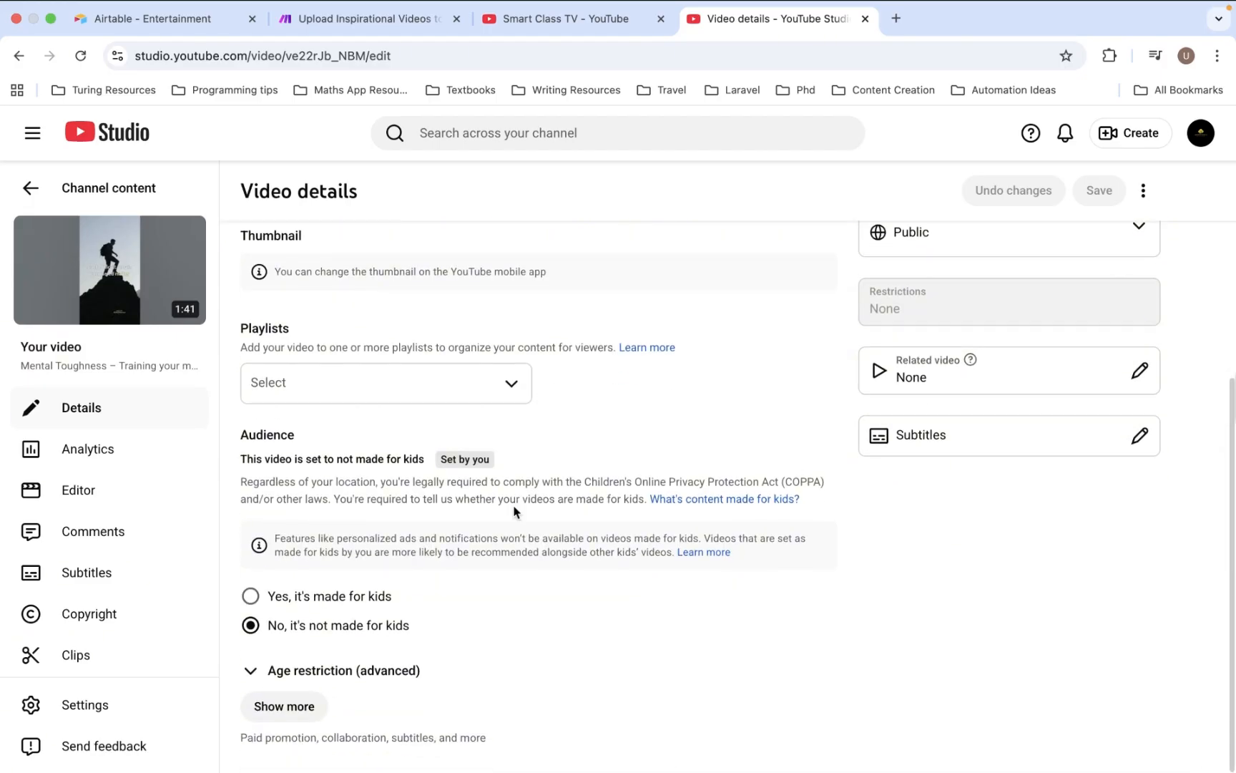
right_click(308, 698)
left_click(590, 729)
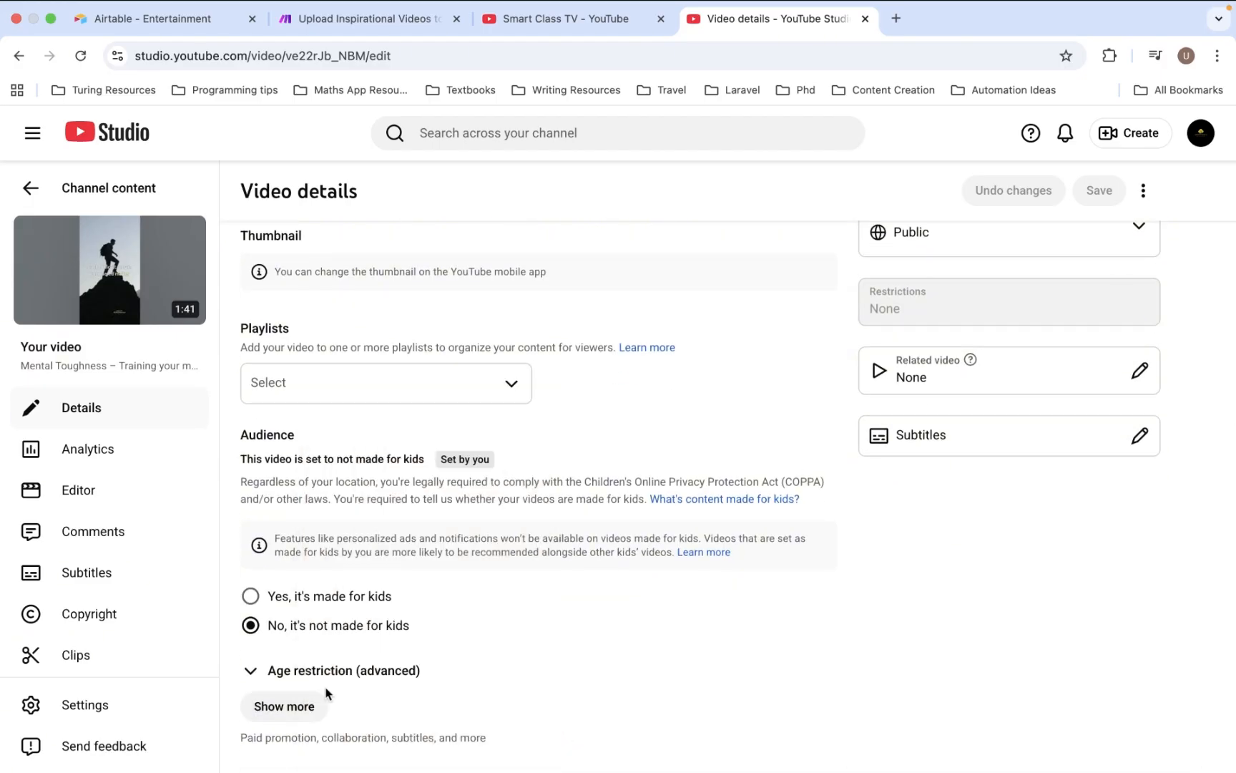
left_click(299, 704)
scroll(464, 305, "down", 10)
scroll(464, 305, "up", 3)
scroll(464, 305, "down", 7)
scroll(463, 336, "down", 2)
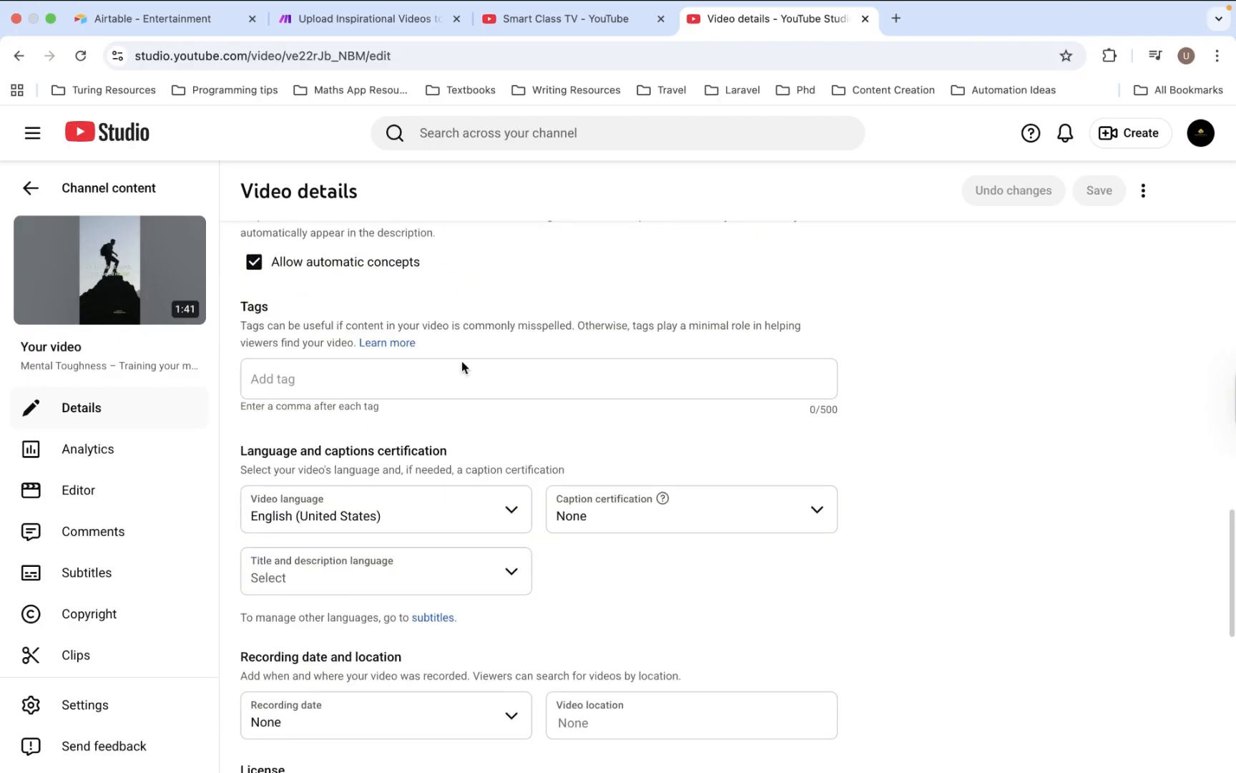
scroll(515, 405, "up", 10)
scroll(517, 406, "up", 15)
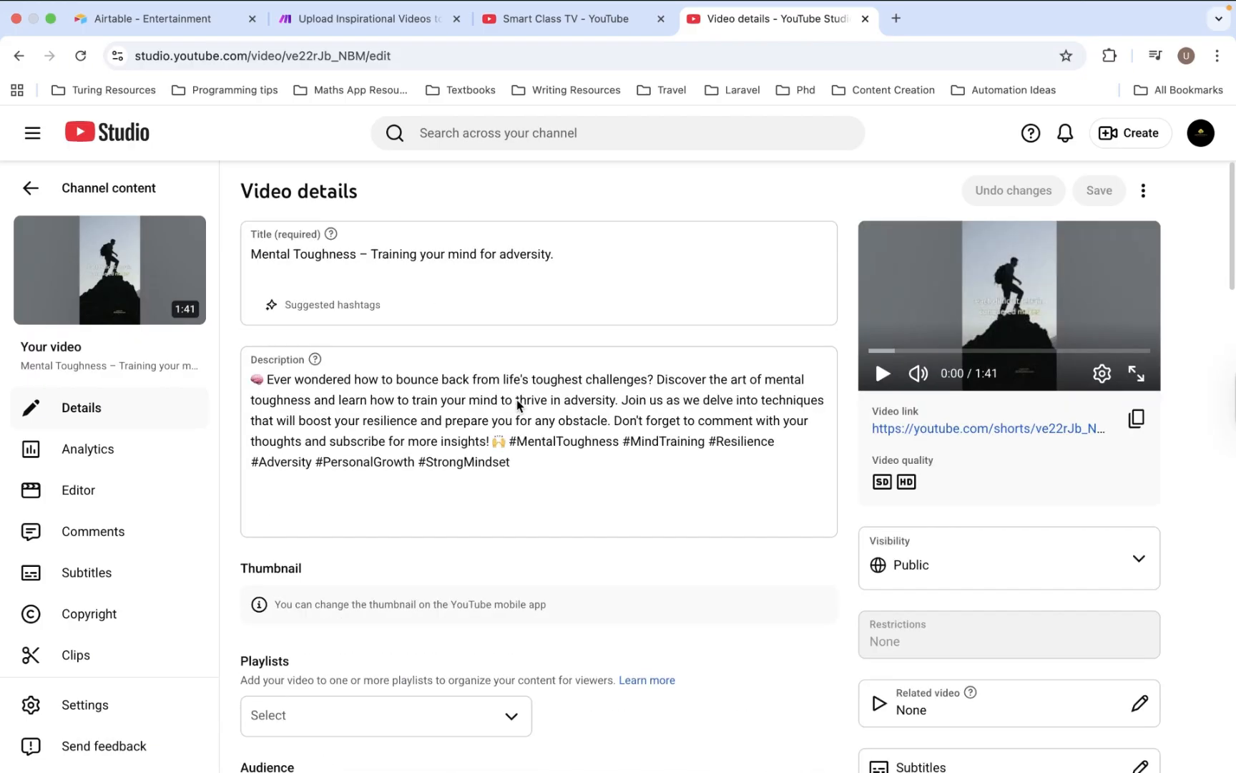
- Watch the Short via its public link, then close it and return to Make
left_click(1059, 428)
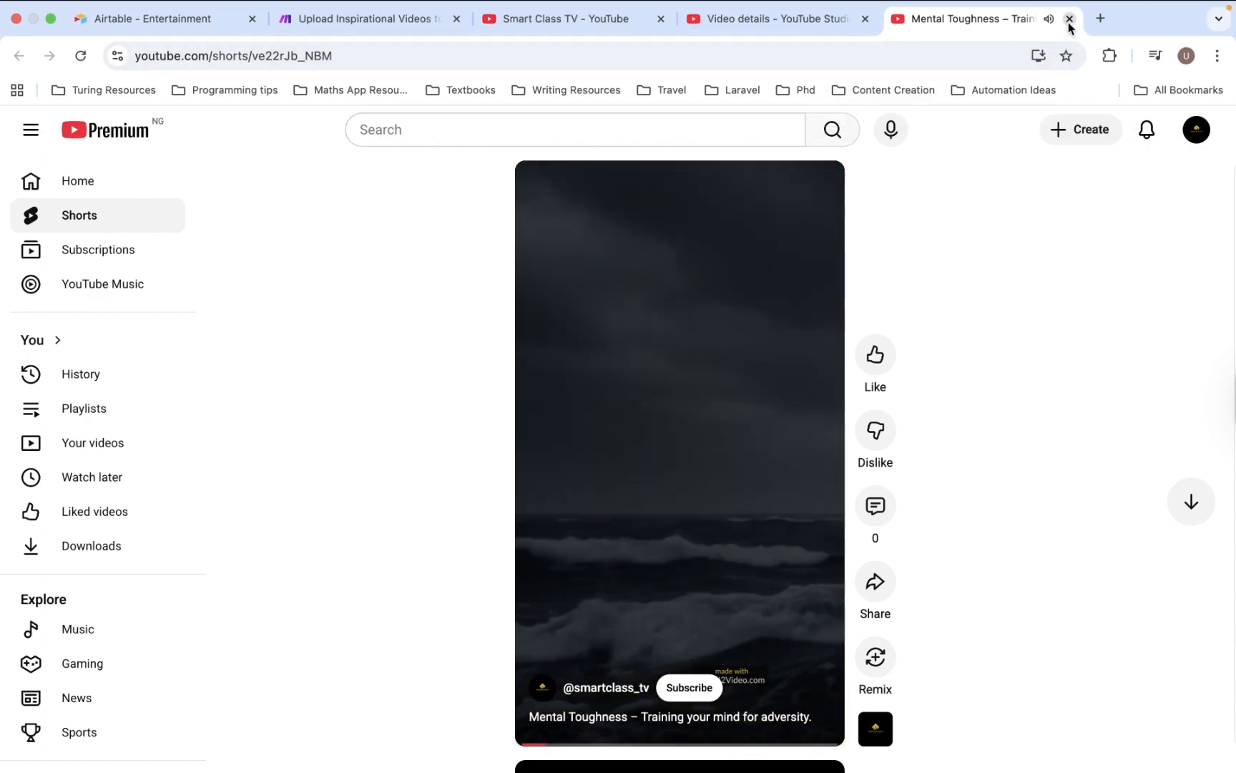
left_click(1069, 18)
left_click(374, 24)
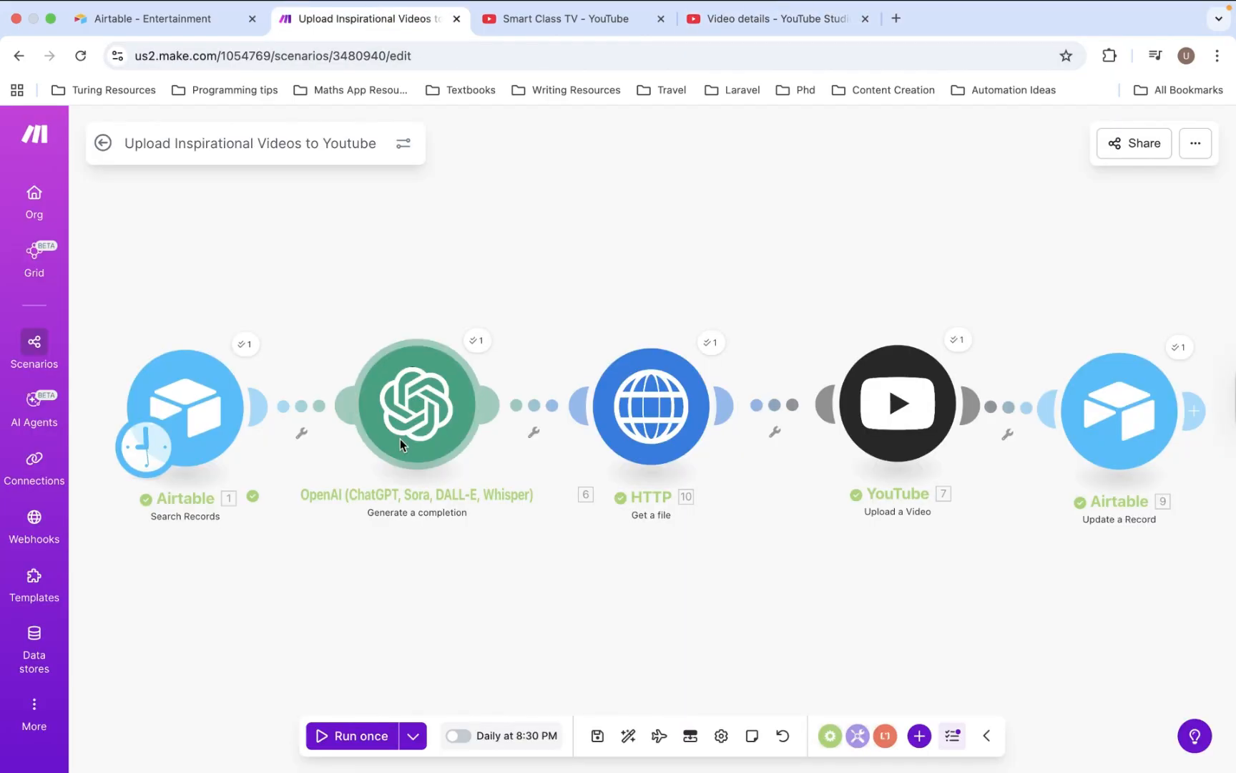
- Create a new scenario from the Scenarios list and pick Airtable as its first app
left_click(38, 354)
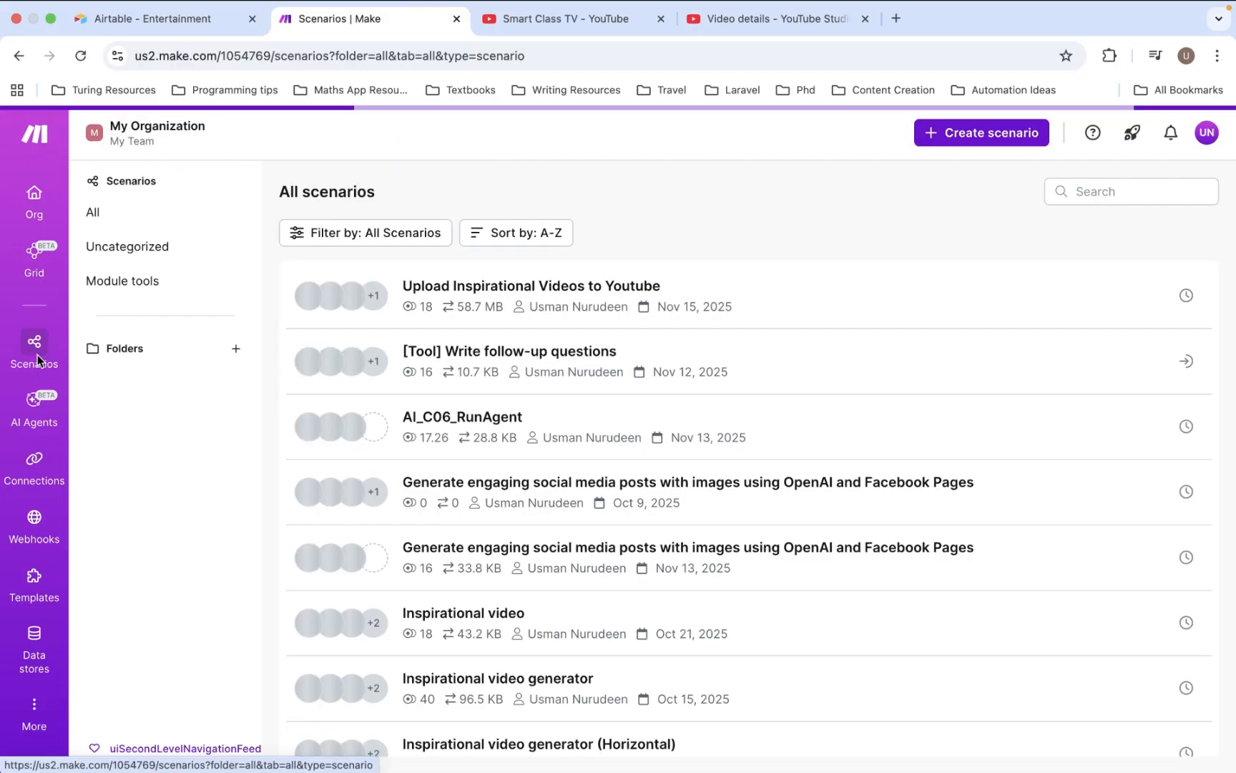
left_click(989, 136)
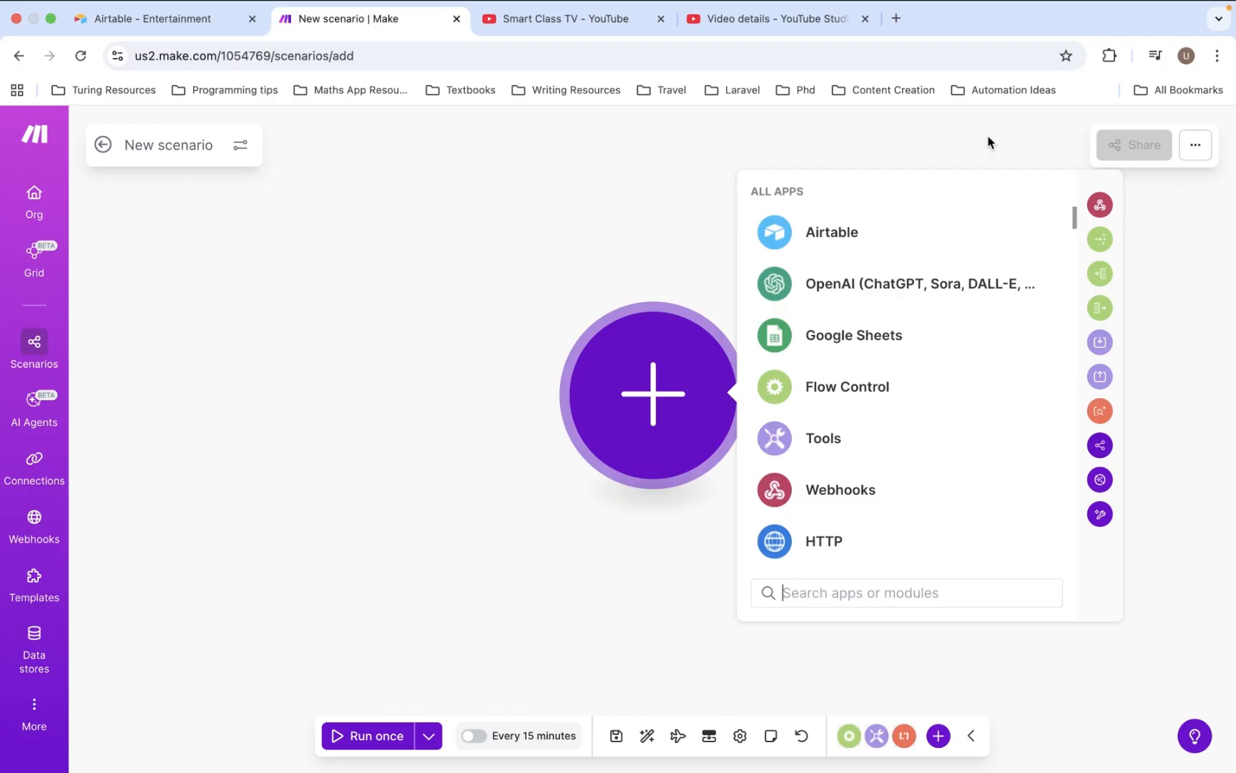
left_click(834, 229)
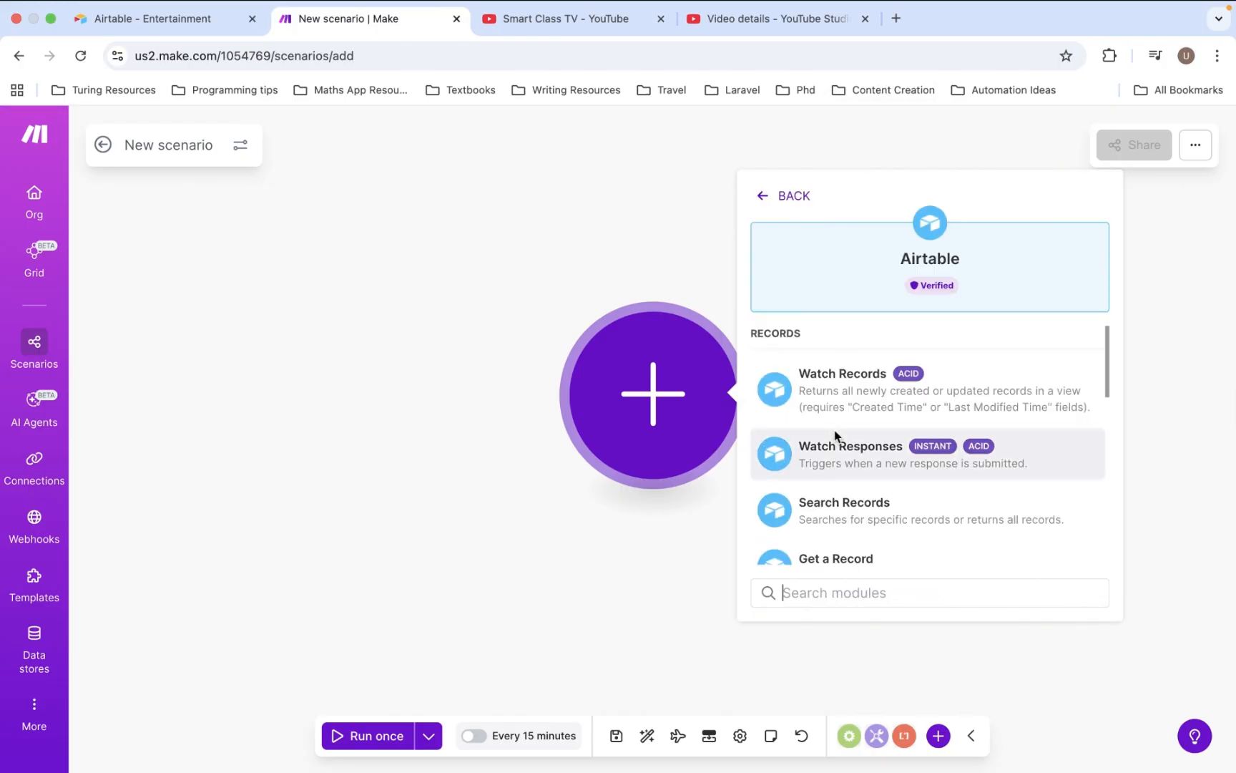
scroll(834, 441, "down", 2)
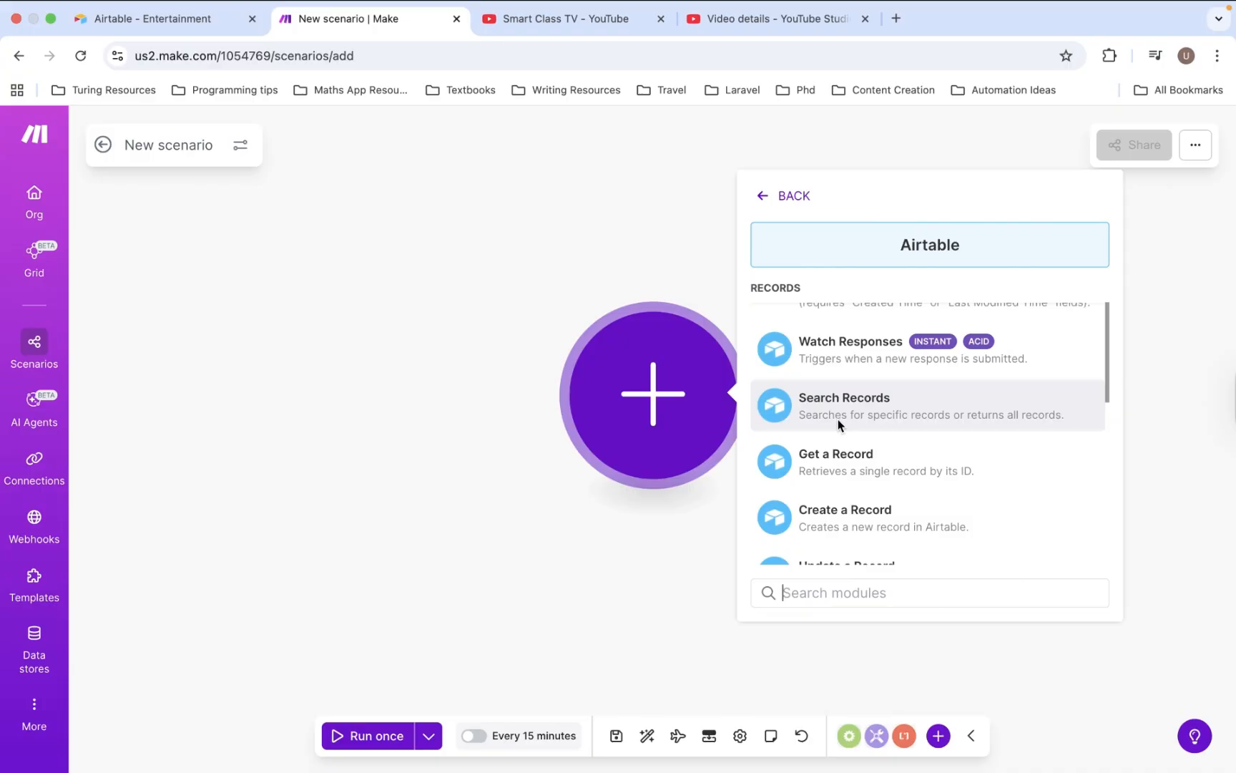
- Add an Airtable Search Records module, keeping the existing Airtable connection
left_click(838, 424)
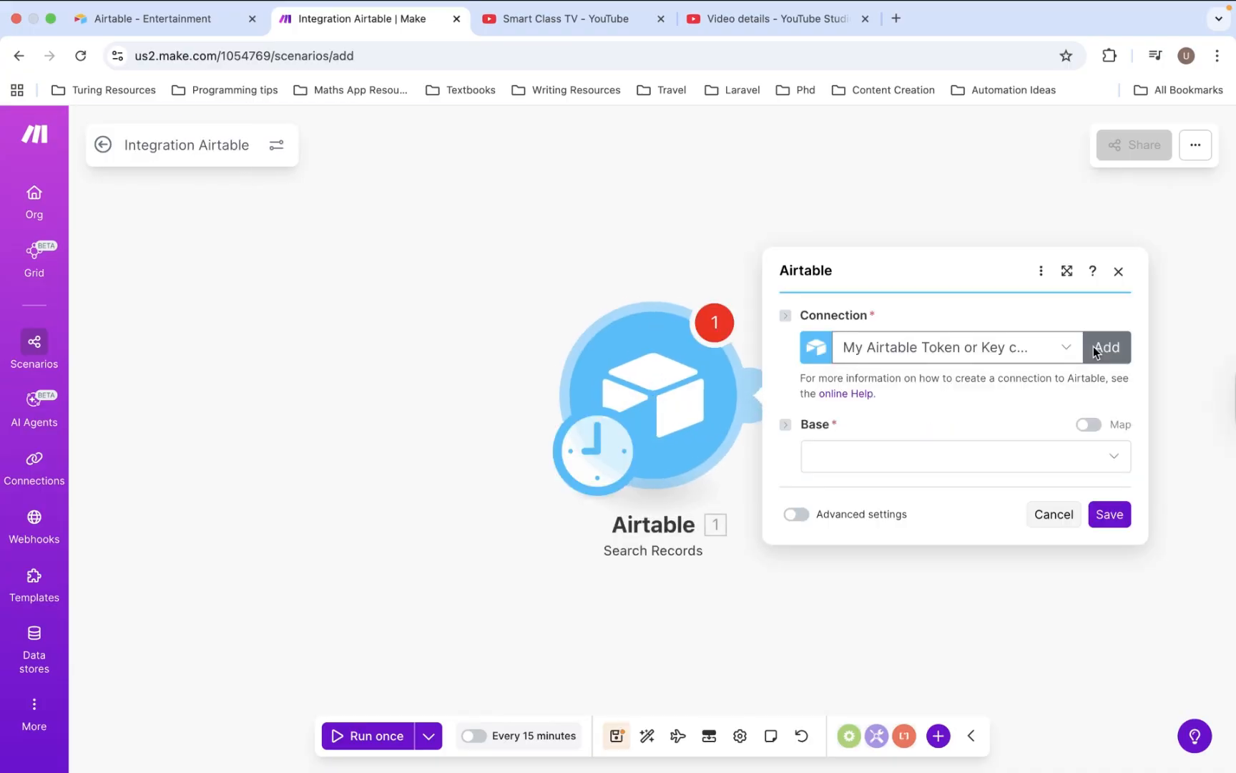
left_click(1098, 347)
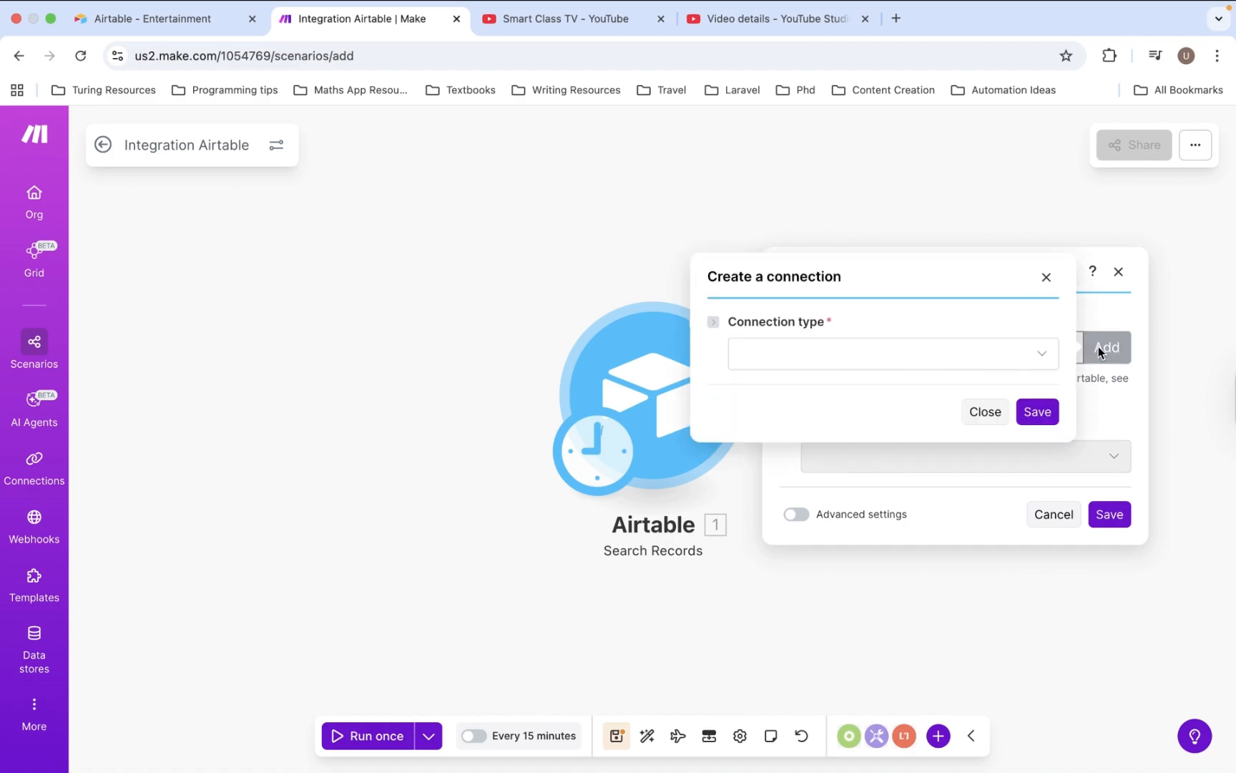
left_click(1049, 355)
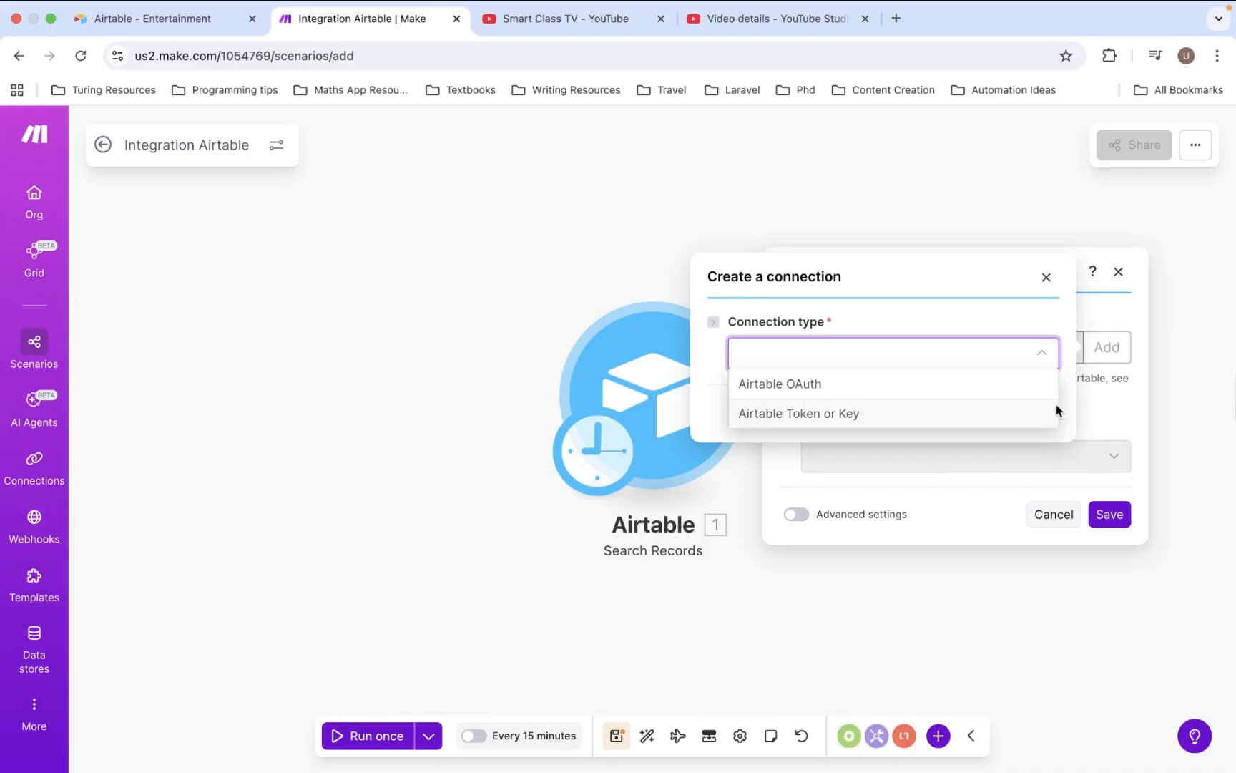
left_click(1107, 413)
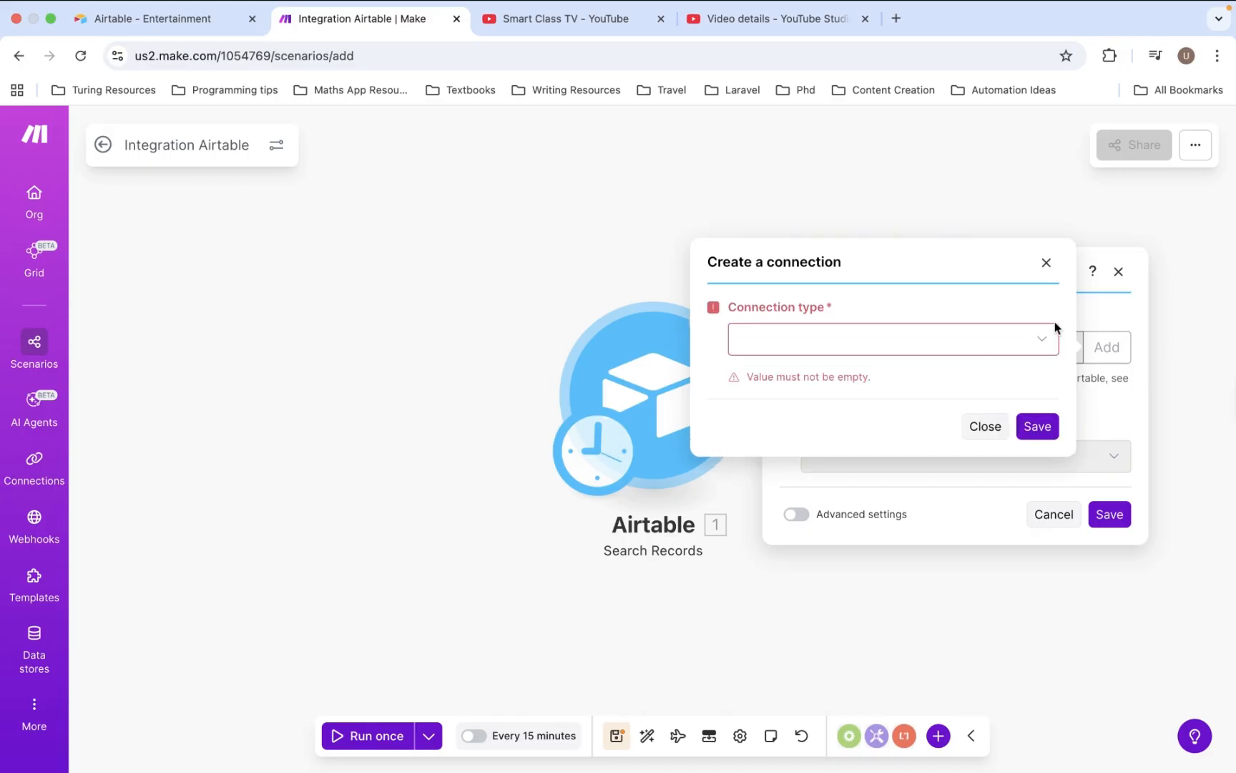
left_click(1046, 263)
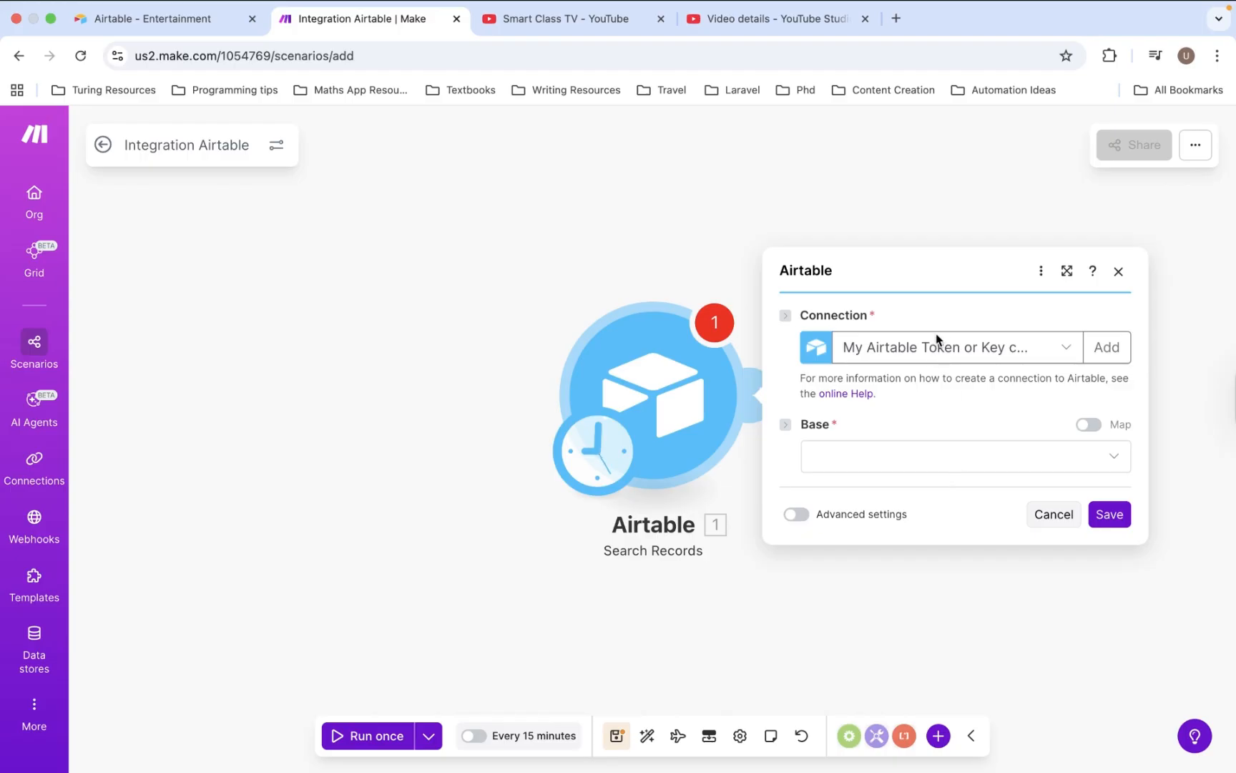
- Set Base to Entertainment, Table to Inspirational videos, and select all output fields
left_click(905, 456)
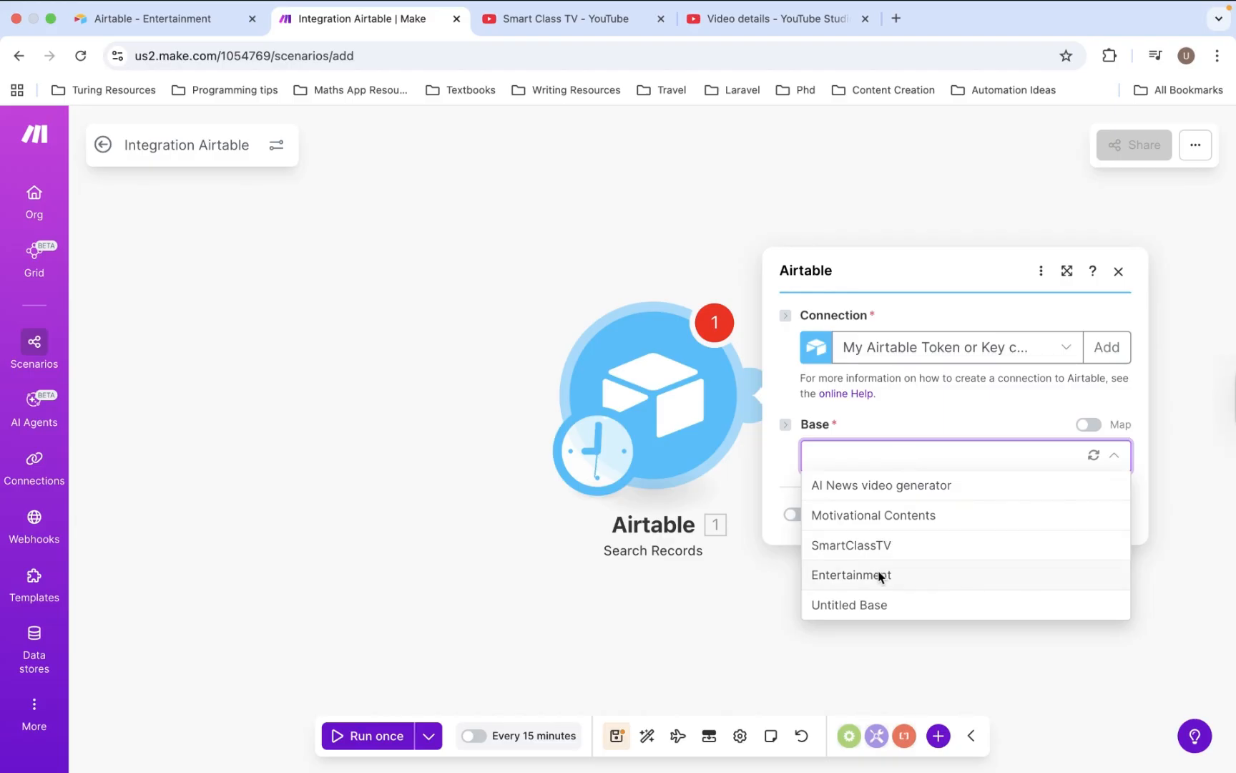
left_click(880, 577)
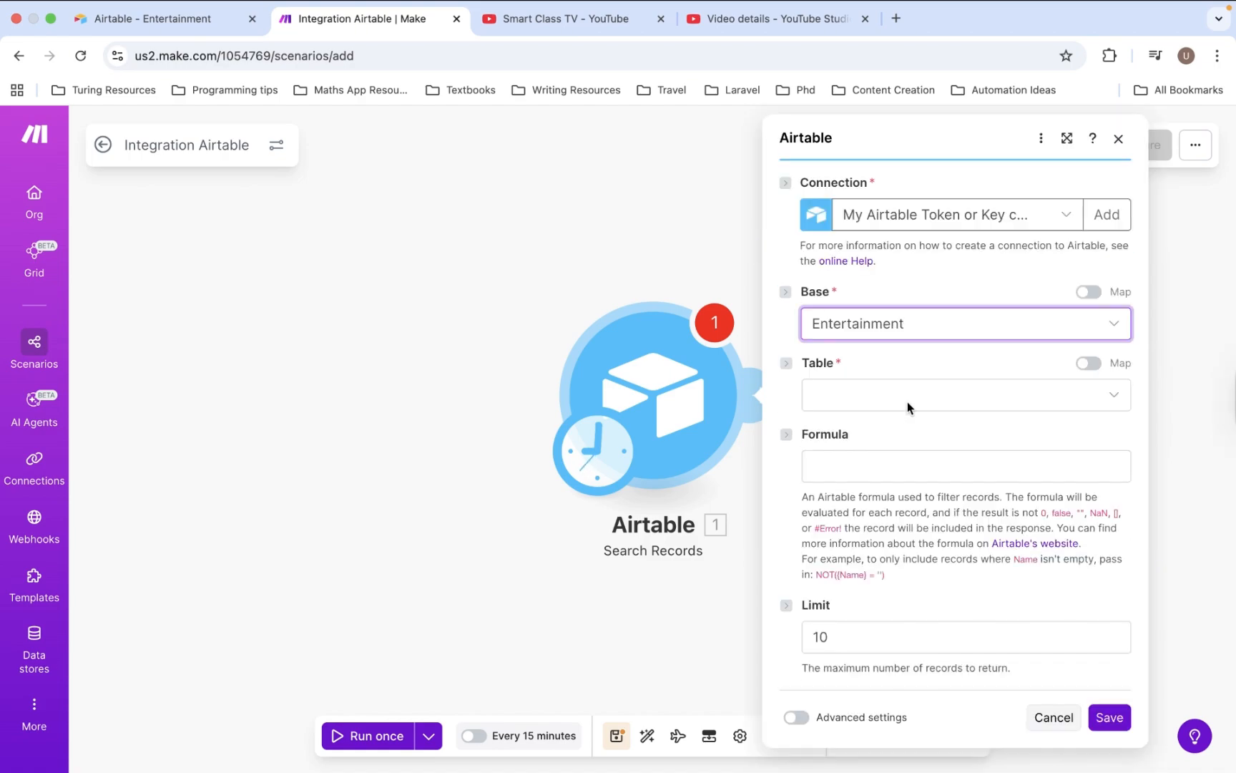
left_click(907, 402)
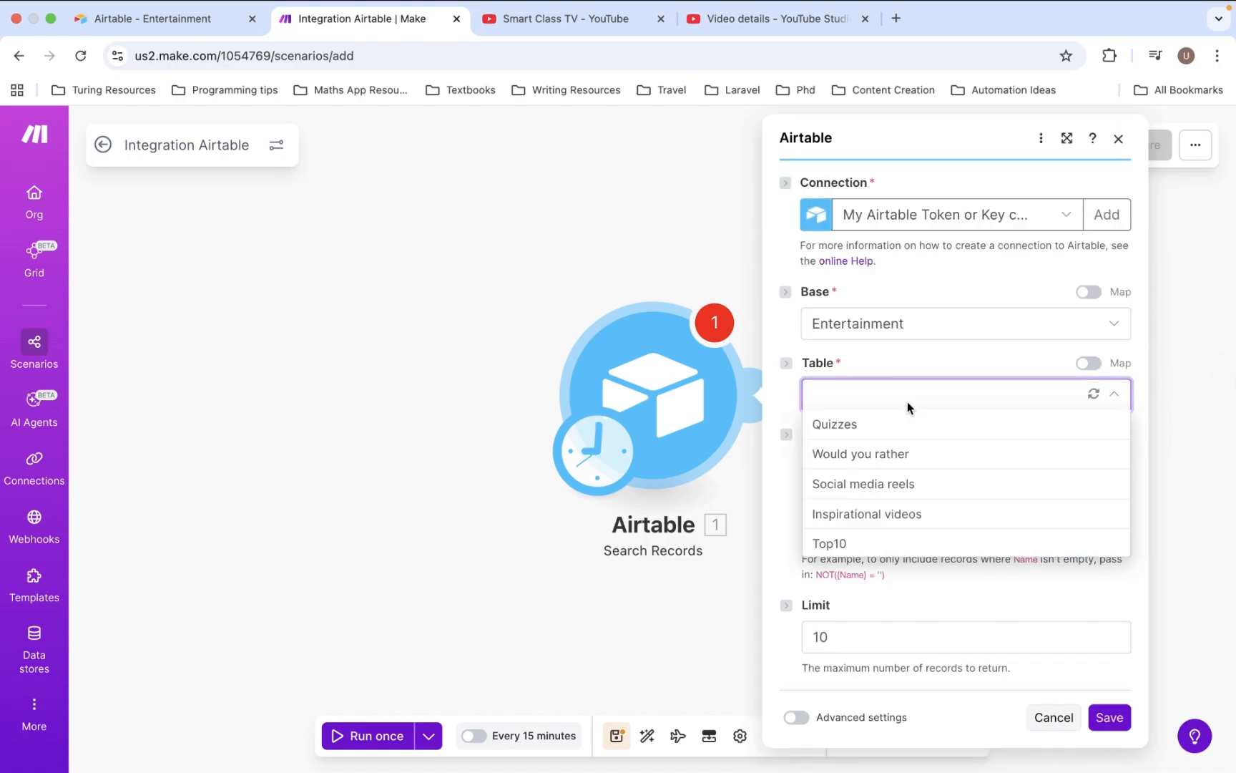
left_click(892, 523)
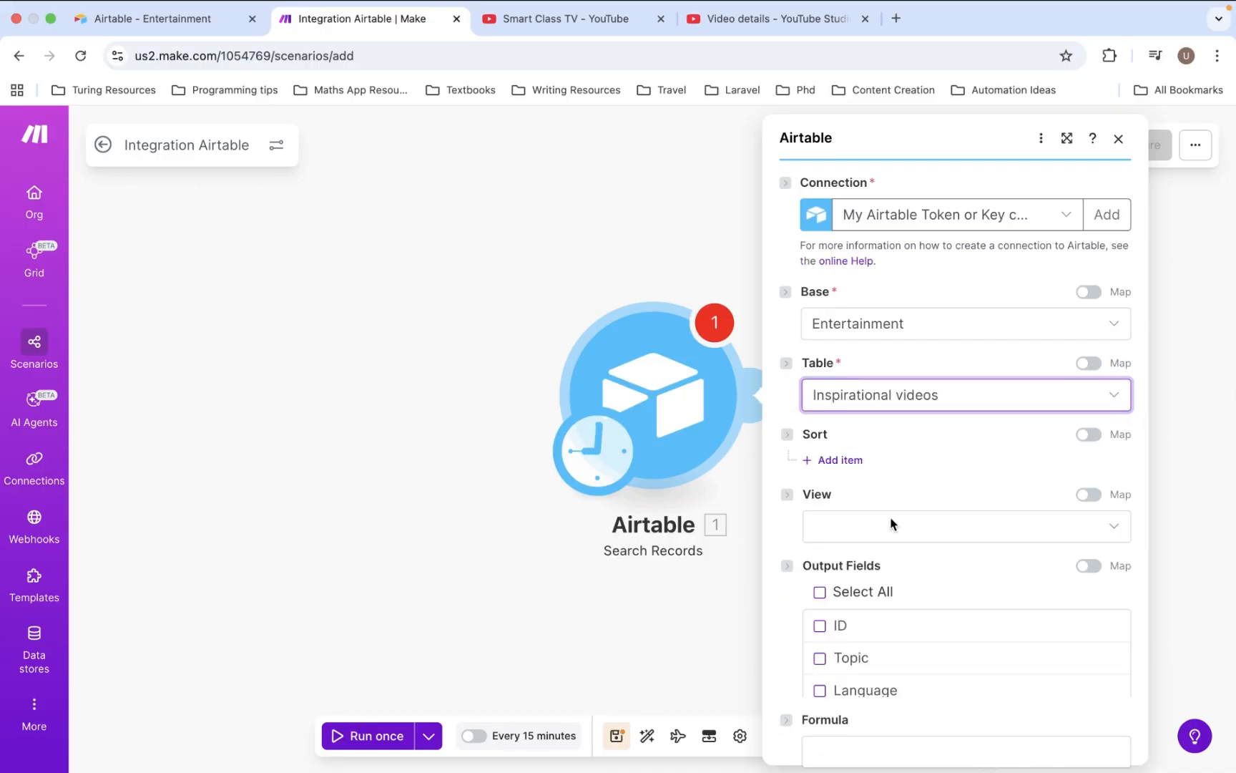
scroll(931, 549, "down", 3)
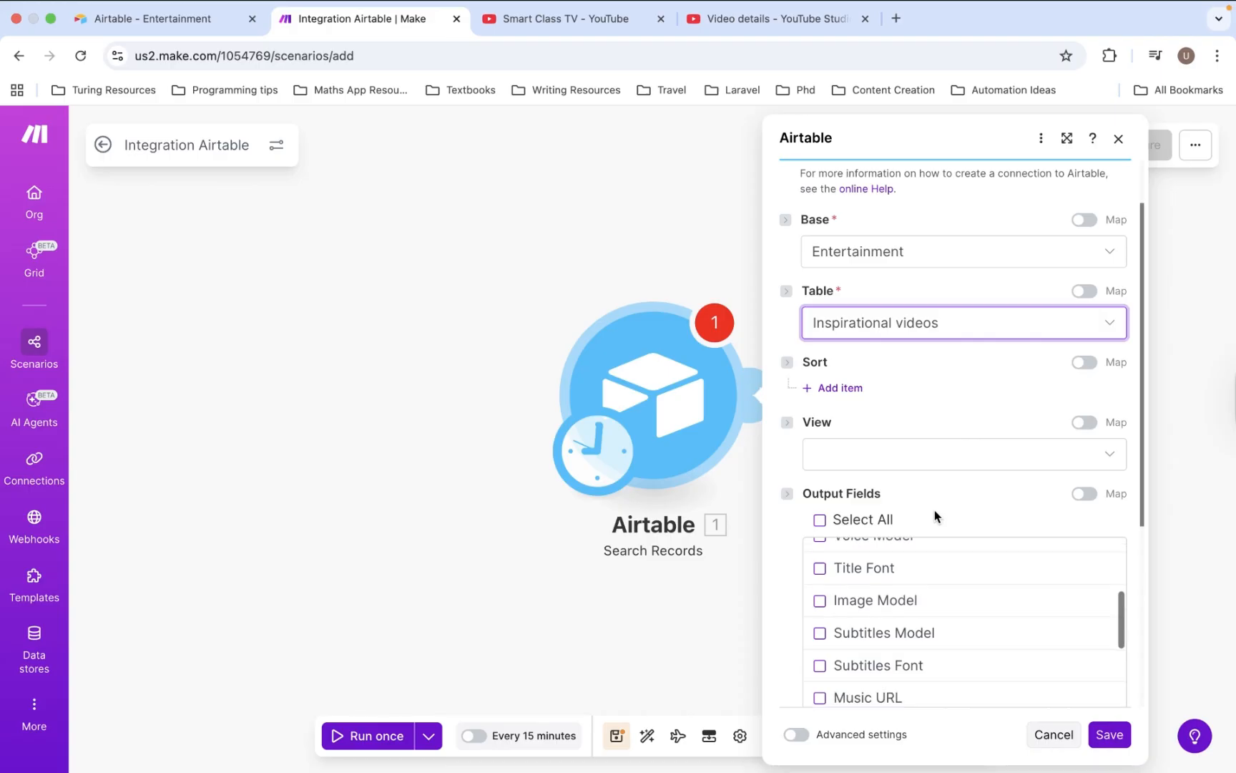
left_click(820, 519)
- Filter with {Youtube Upload Status}='Ready' and limit the search to 1 record
scroll(937, 505, "down", 4)
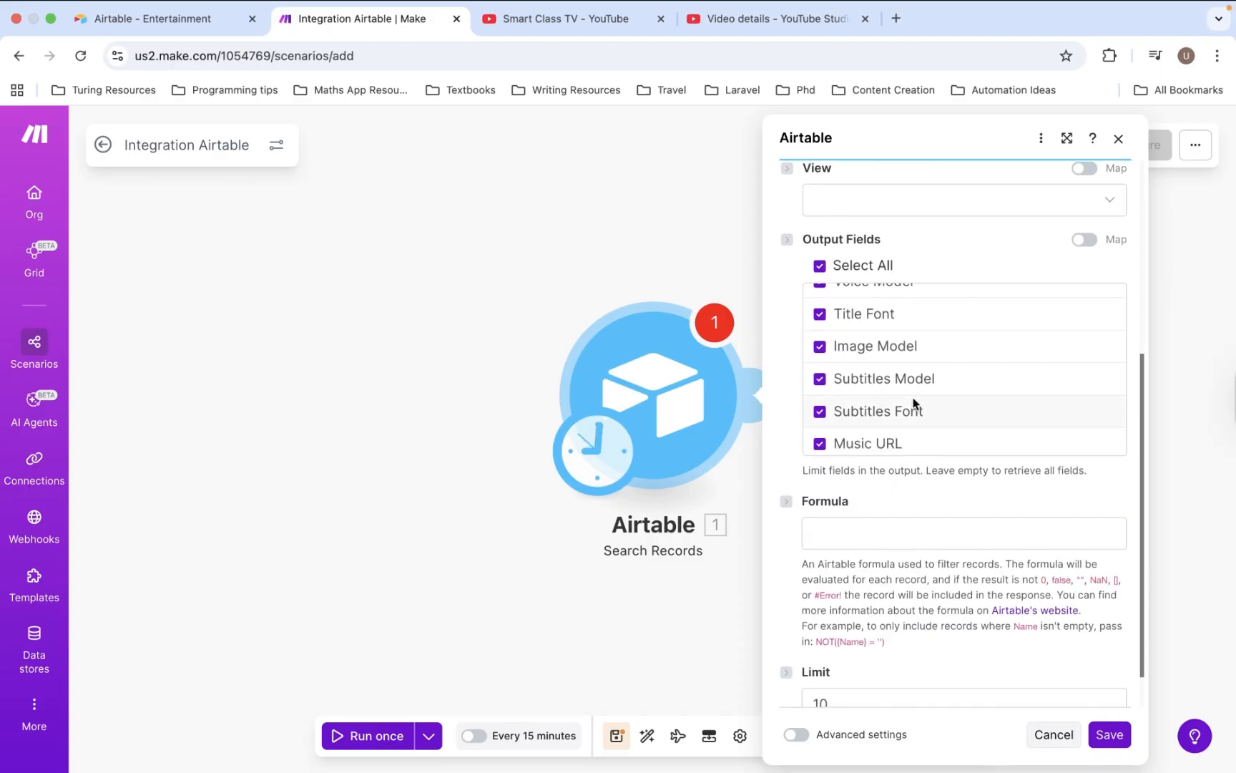
scroll(913, 402, "down", 5)
scroll(913, 402, "down", 2)
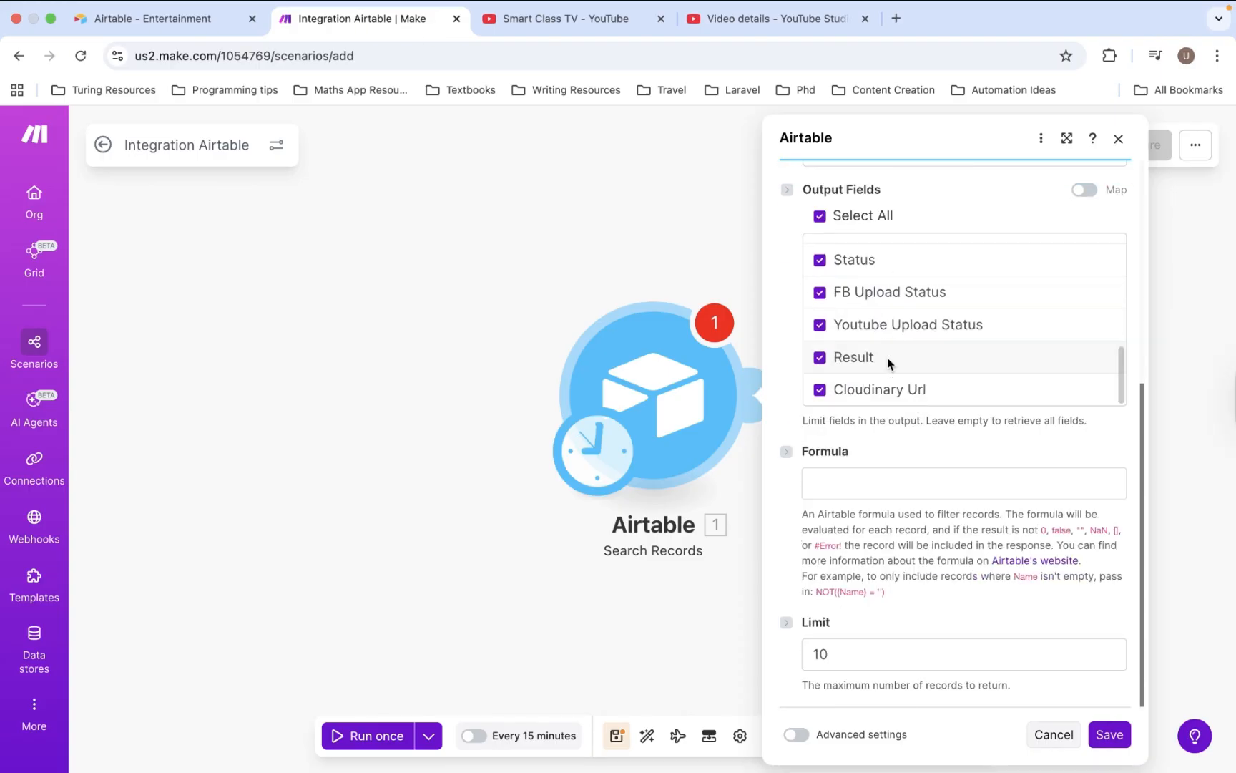
left_click(892, 484)
type("{Youtube Upload Status}='Ready'")
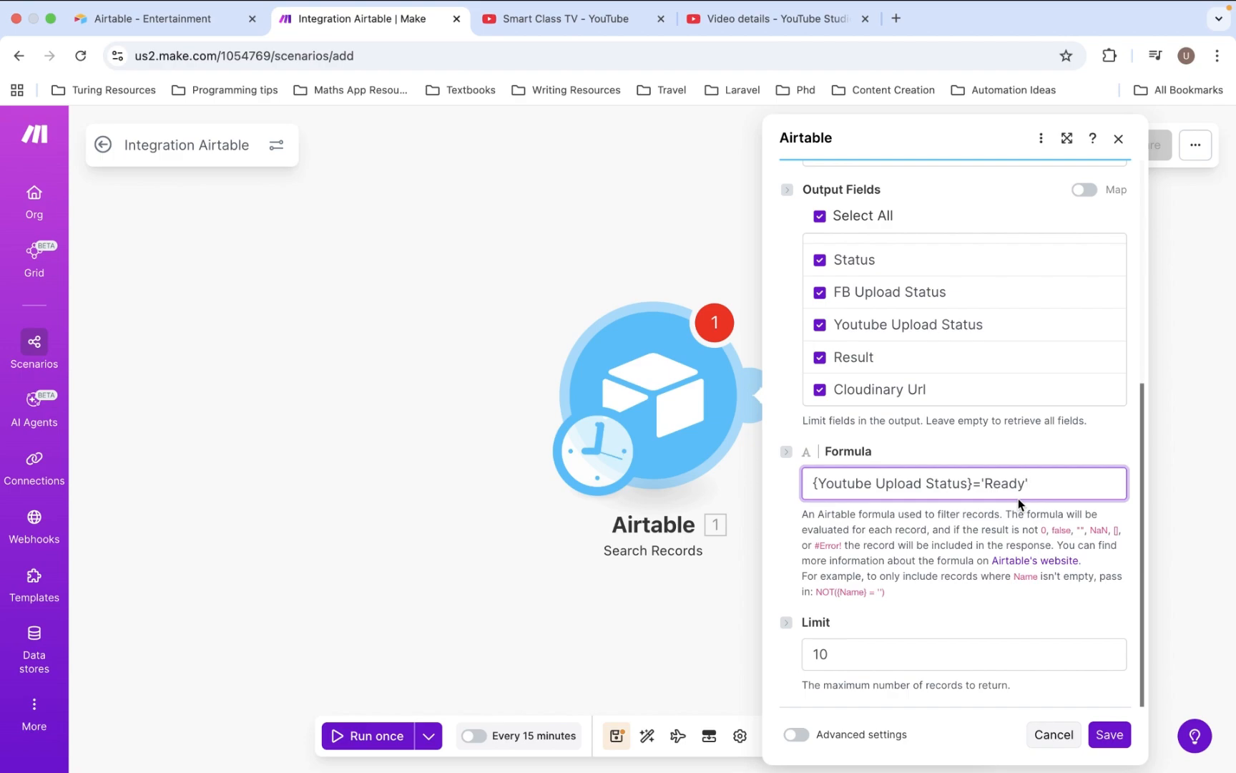
left_click(844, 648)
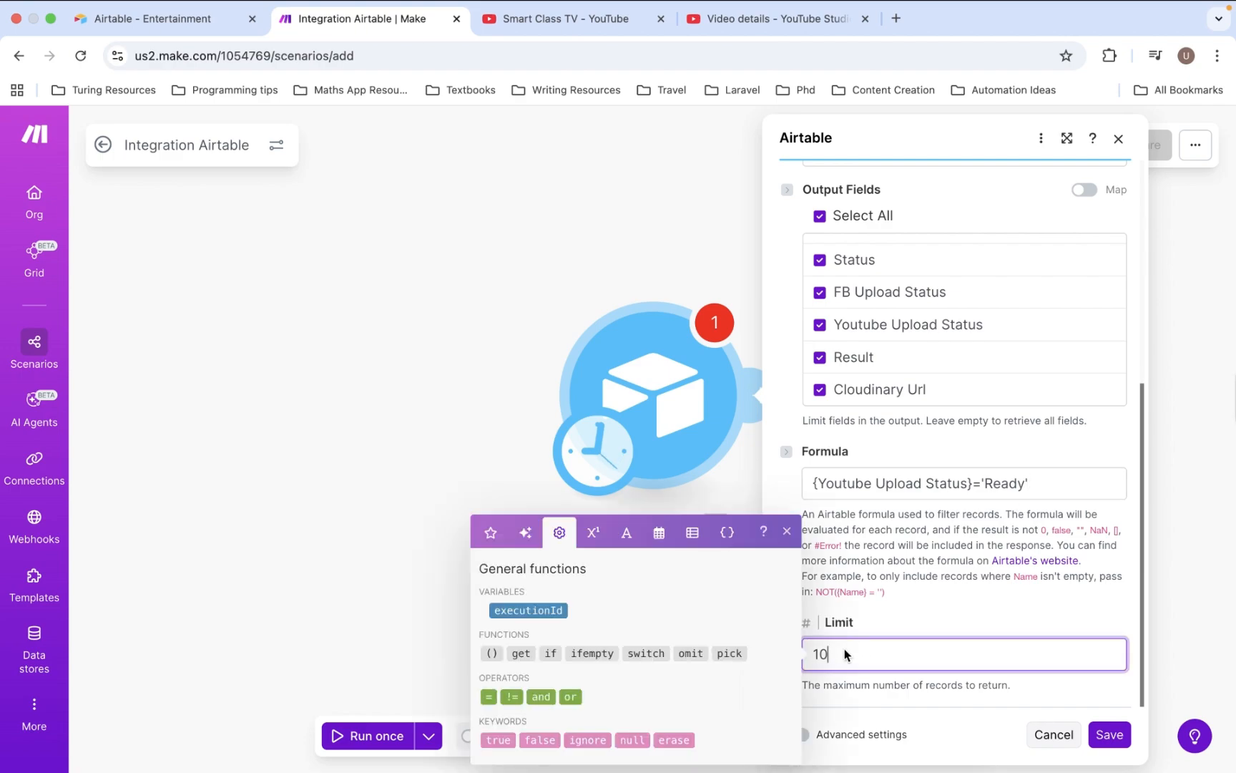
left_click(946, 615)
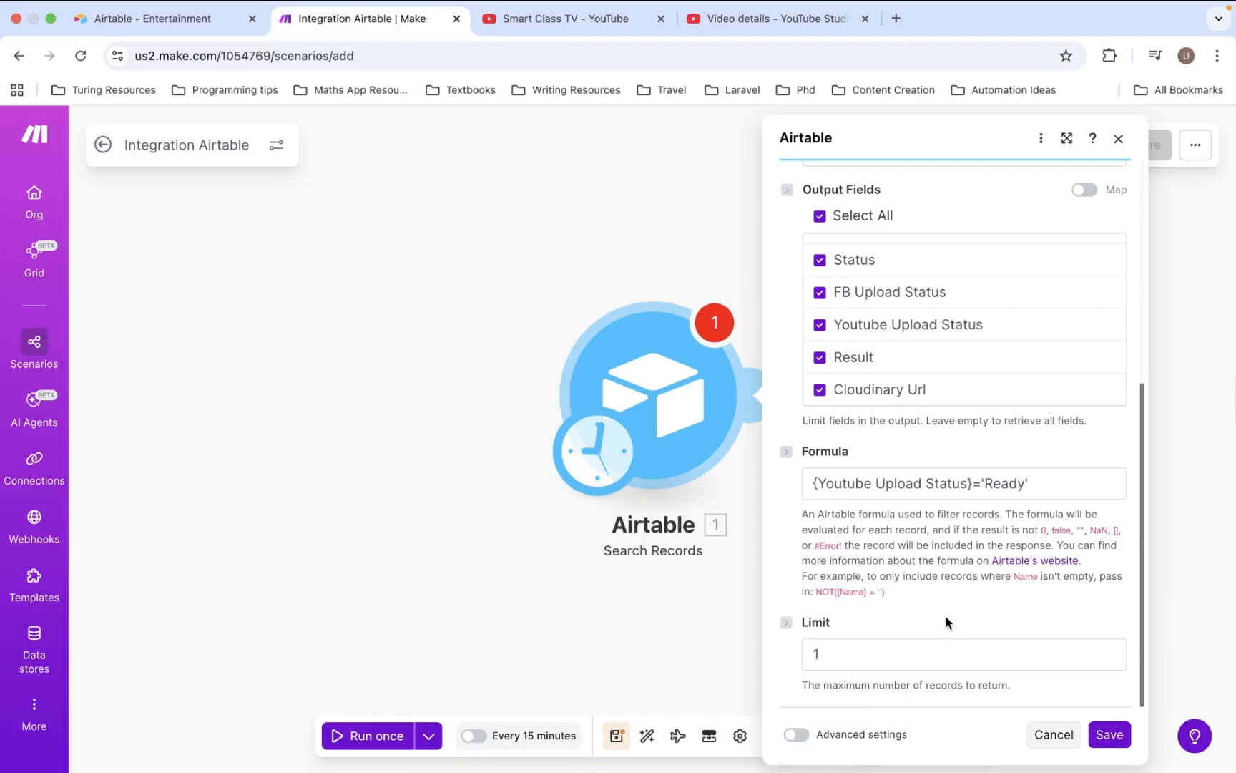
scroll(945, 616, "up", 5)
scroll(945, 616, "up", 1)
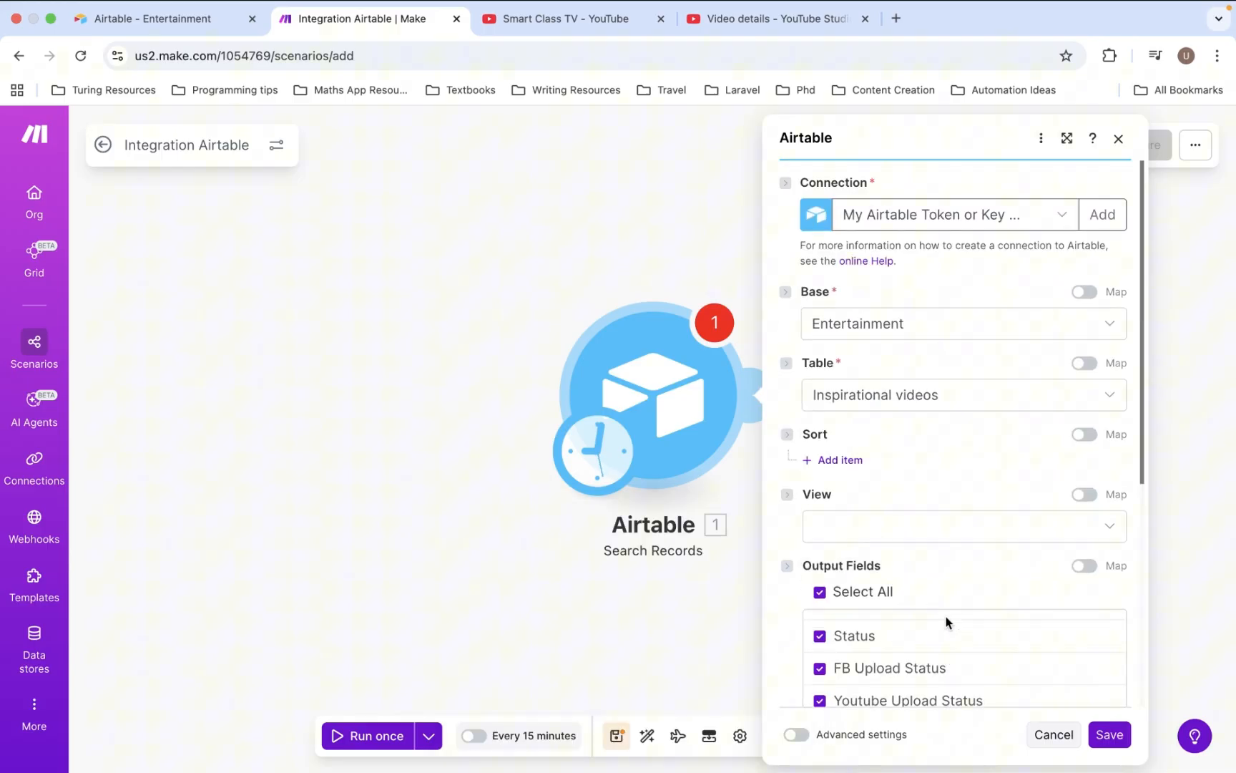
- Add a sort item on the ID field in Ascending order and save the Search Records module
left_click(844, 459)
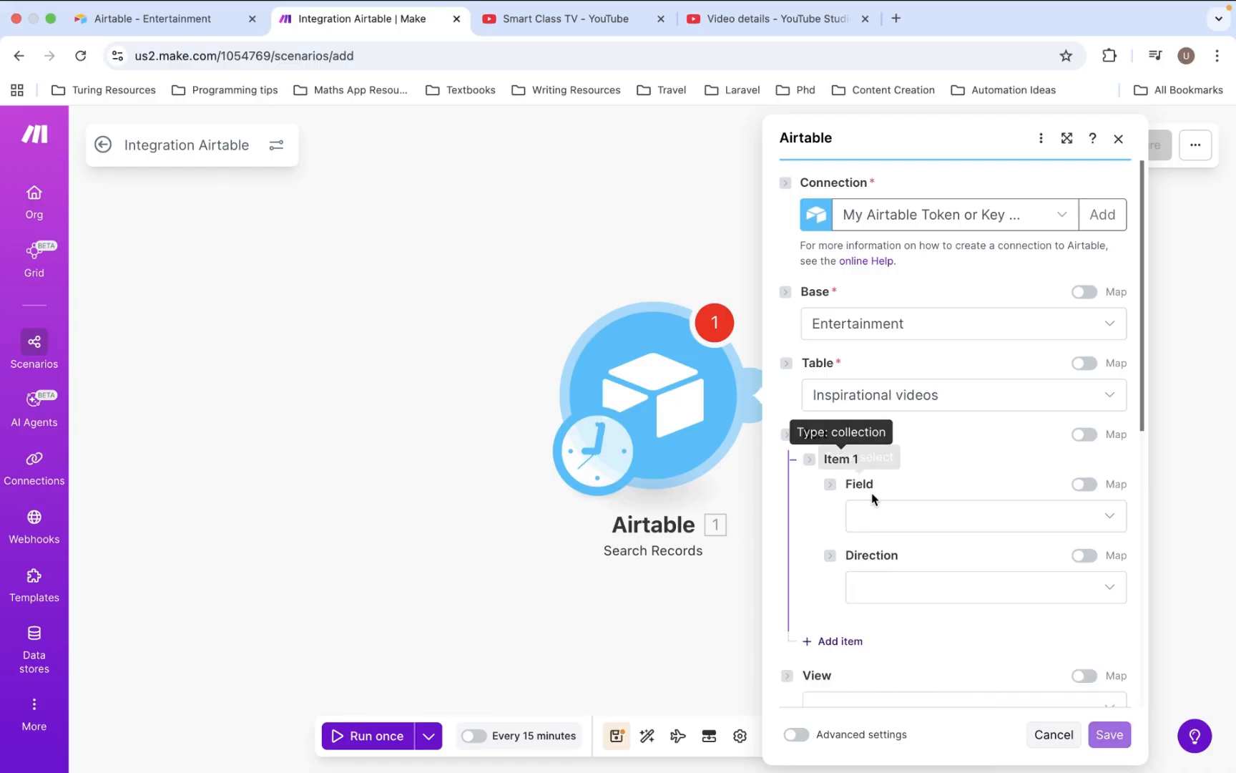
left_click(879, 515)
left_click(882, 603)
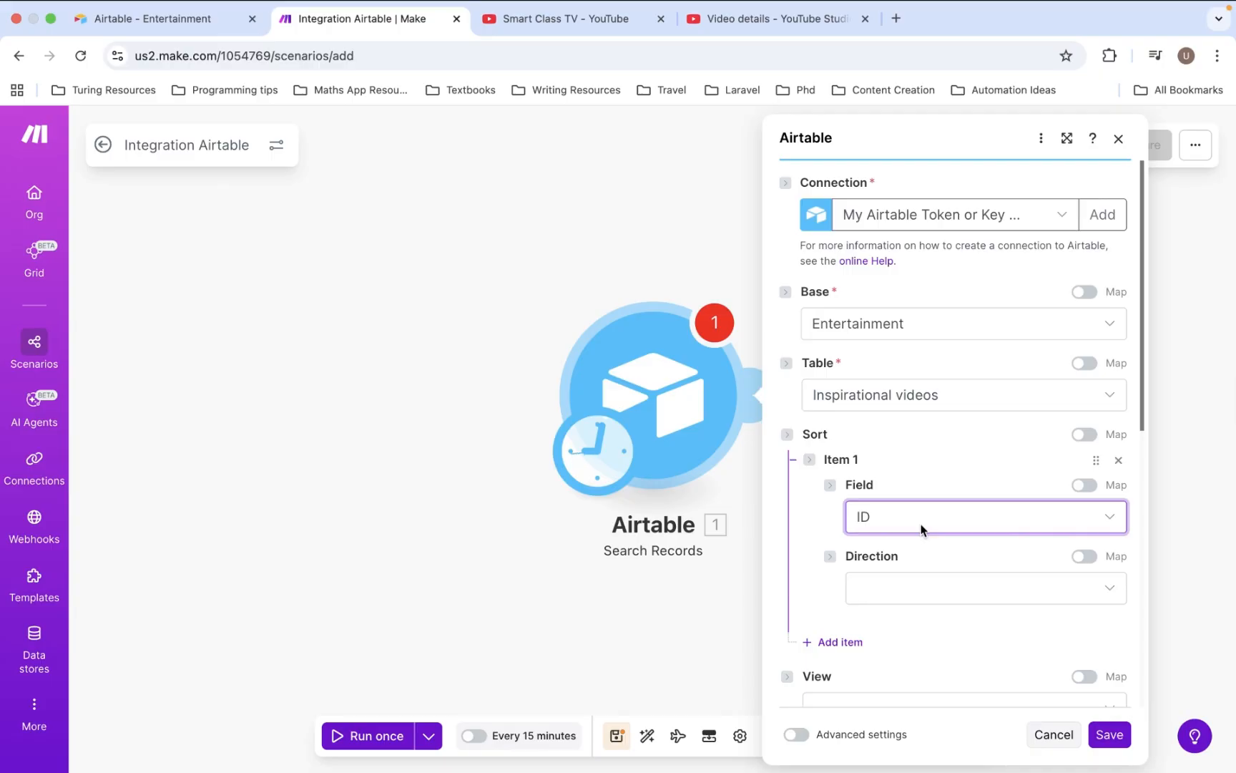
left_click(954, 600)
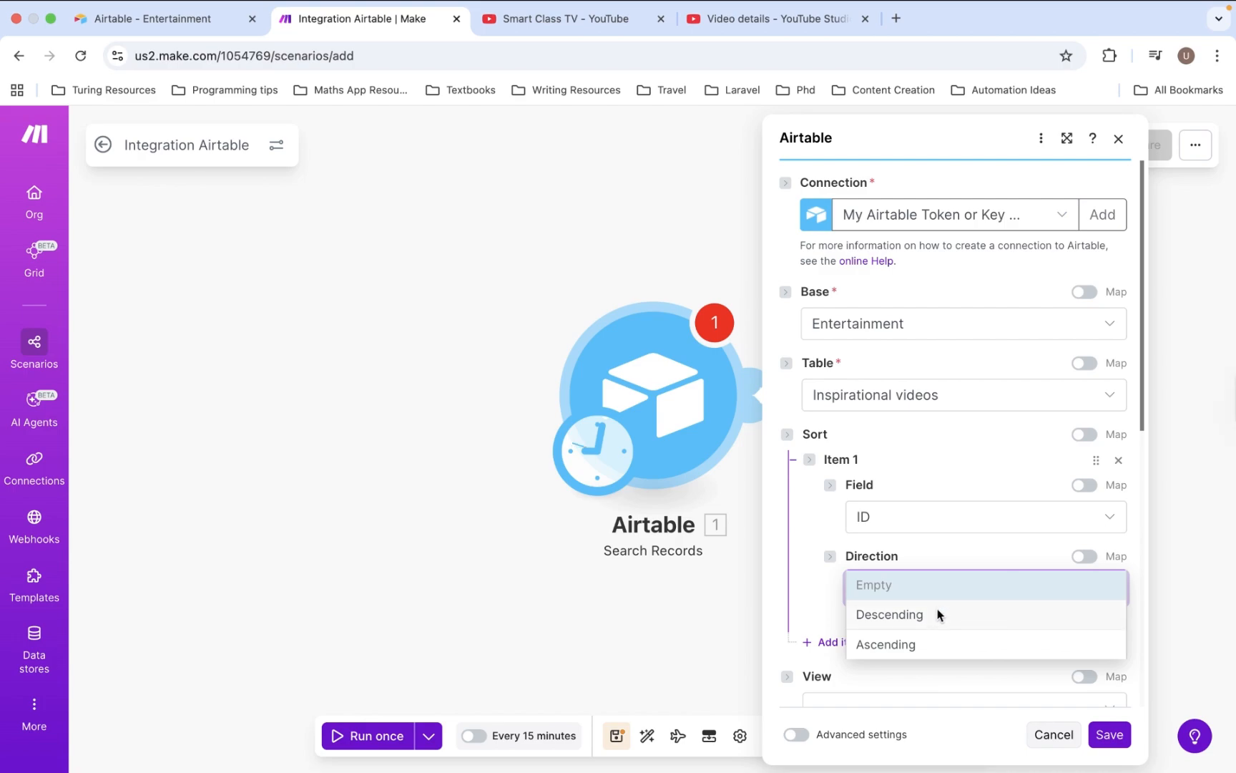
left_click(923, 645)
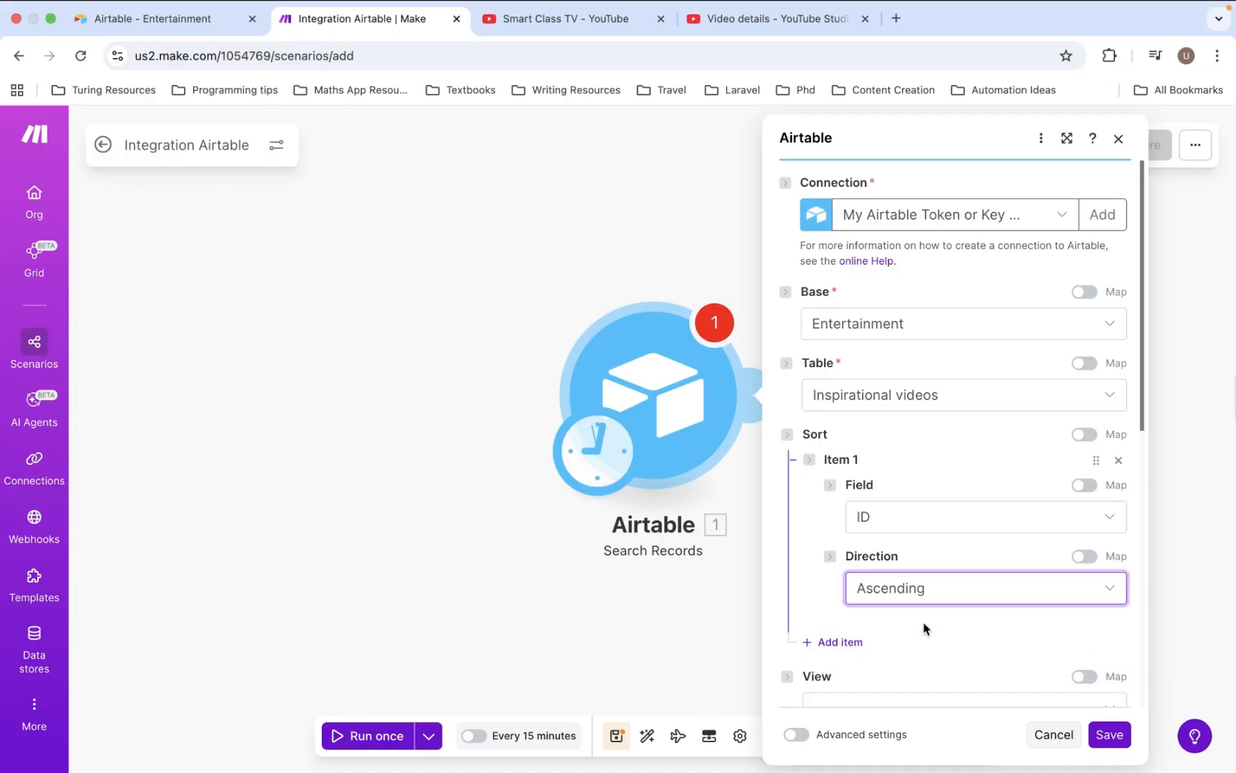
scroll(923, 628, "down", 3)
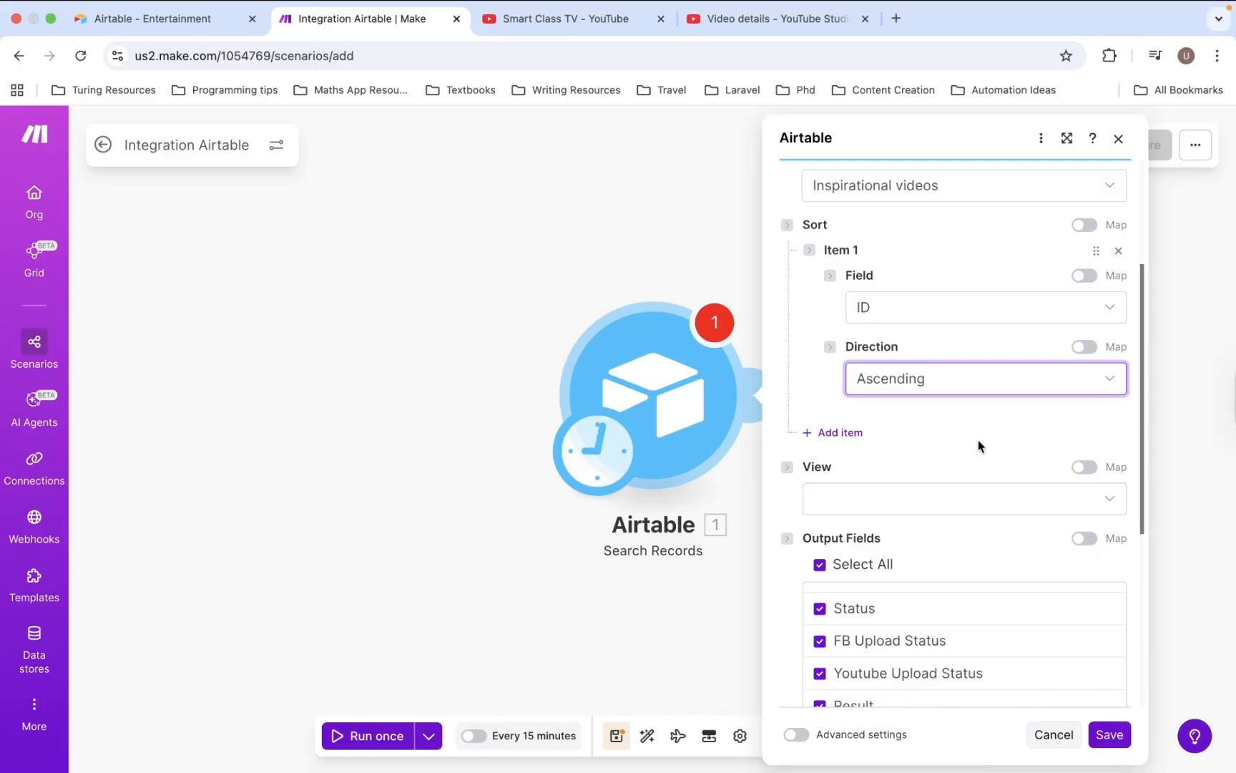
scroll(976, 444, "down", 1)
scroll(976, 554, "down", 5)
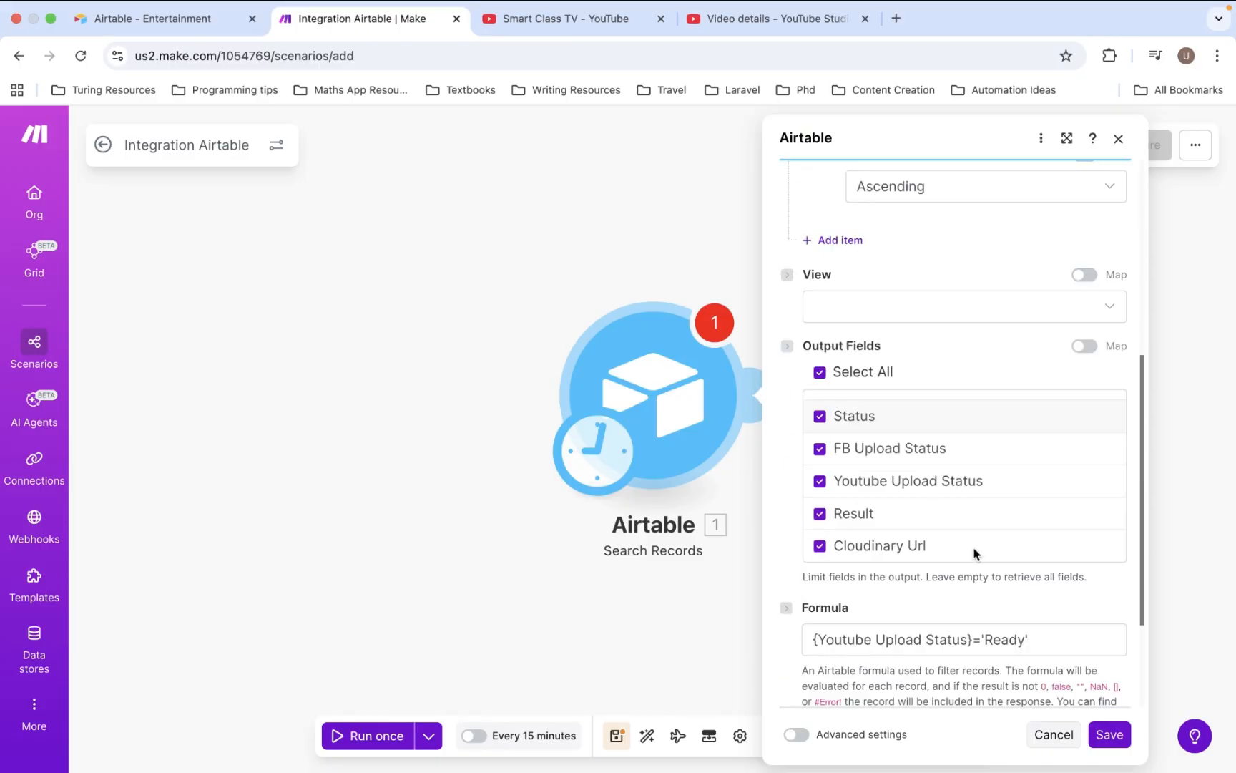
left_click(1109, 735)
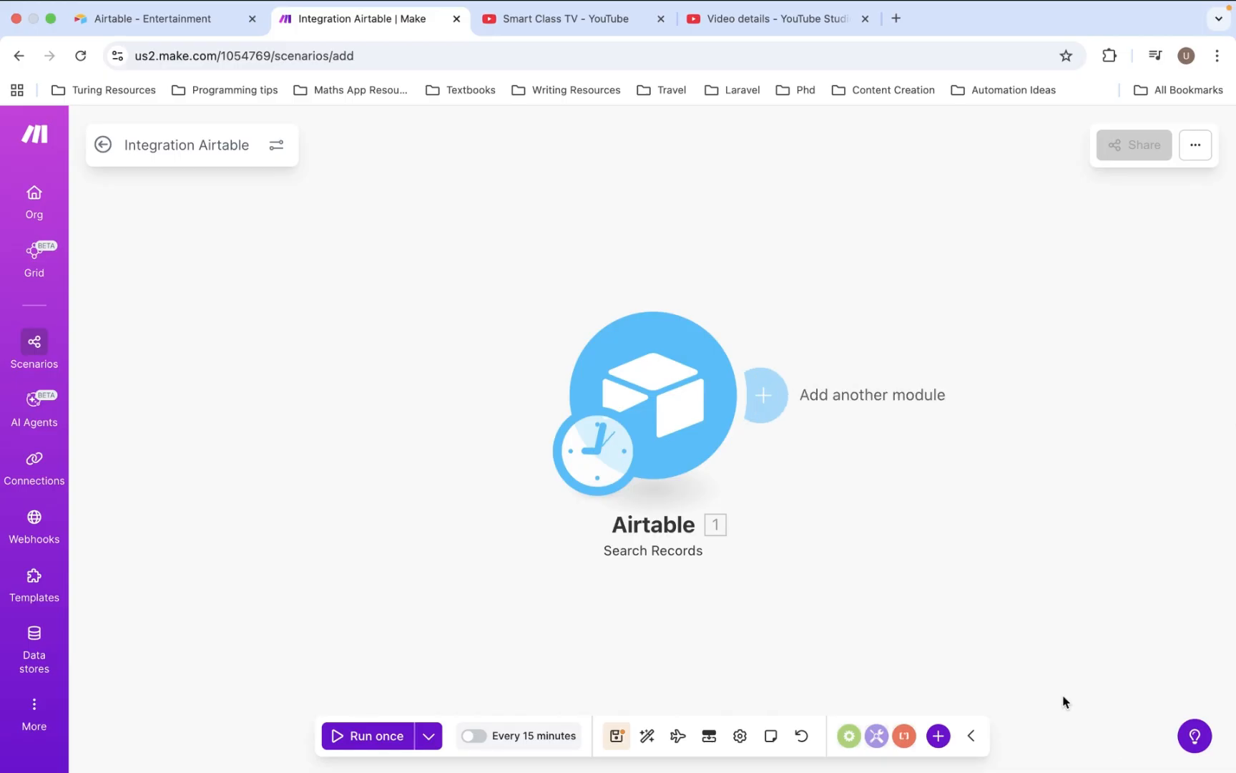
- Test-run the scenario, check the returned record 4 'Vision with Action' bundle, and close the output
left_click(369, 735)
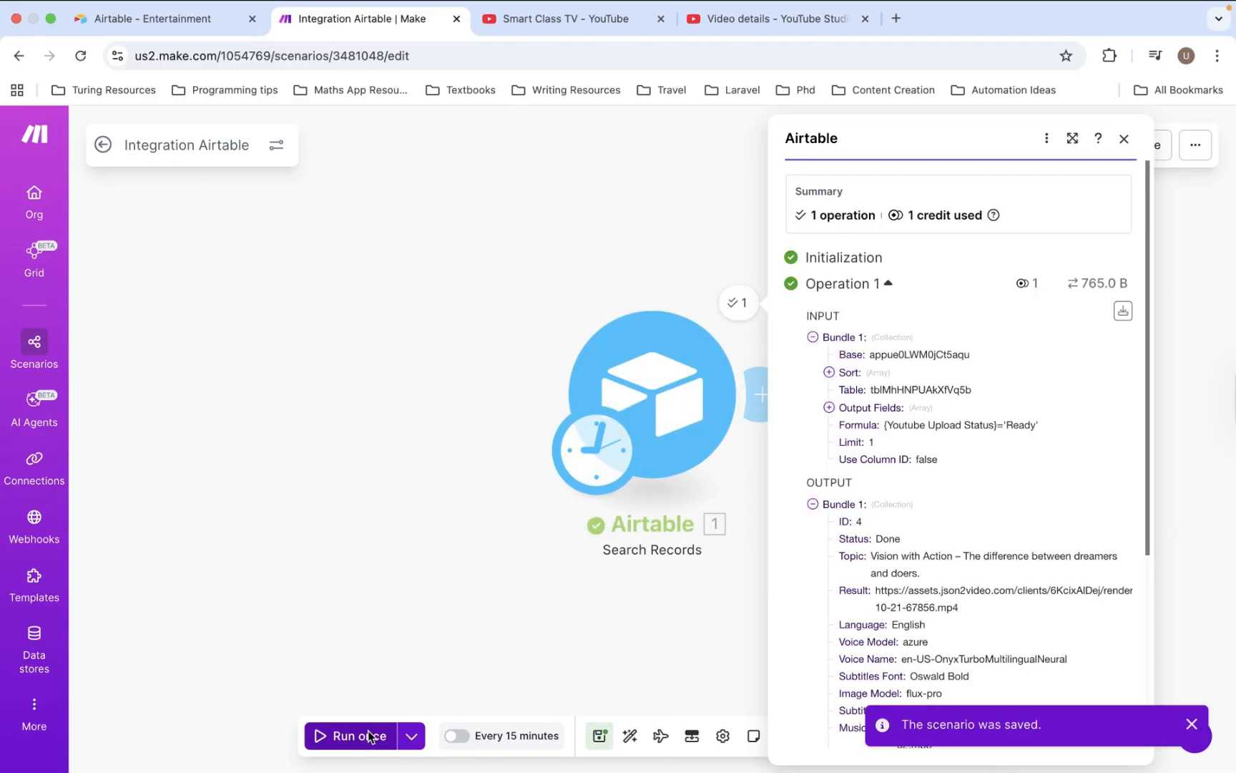
scroll(956, 624, "down", 5)
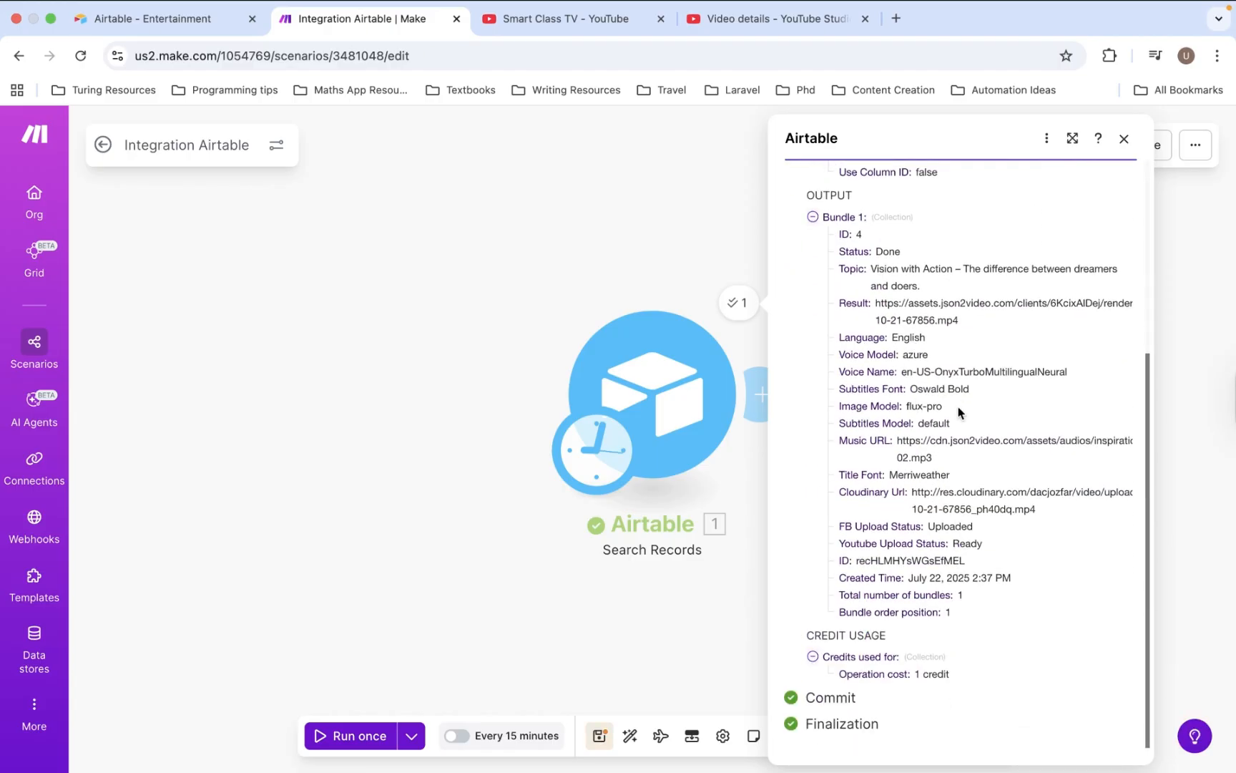
scroll(958, 408, "up", 1)
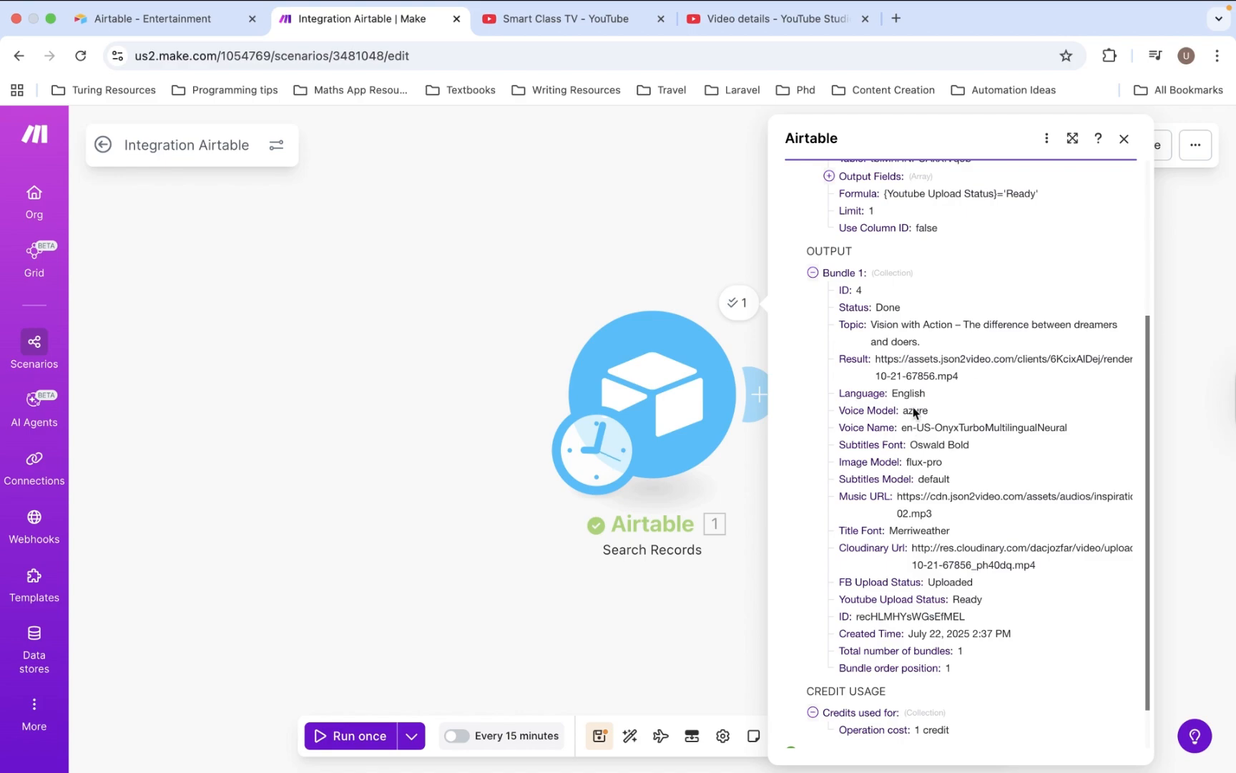
scroll(952, 607, "down", 1)
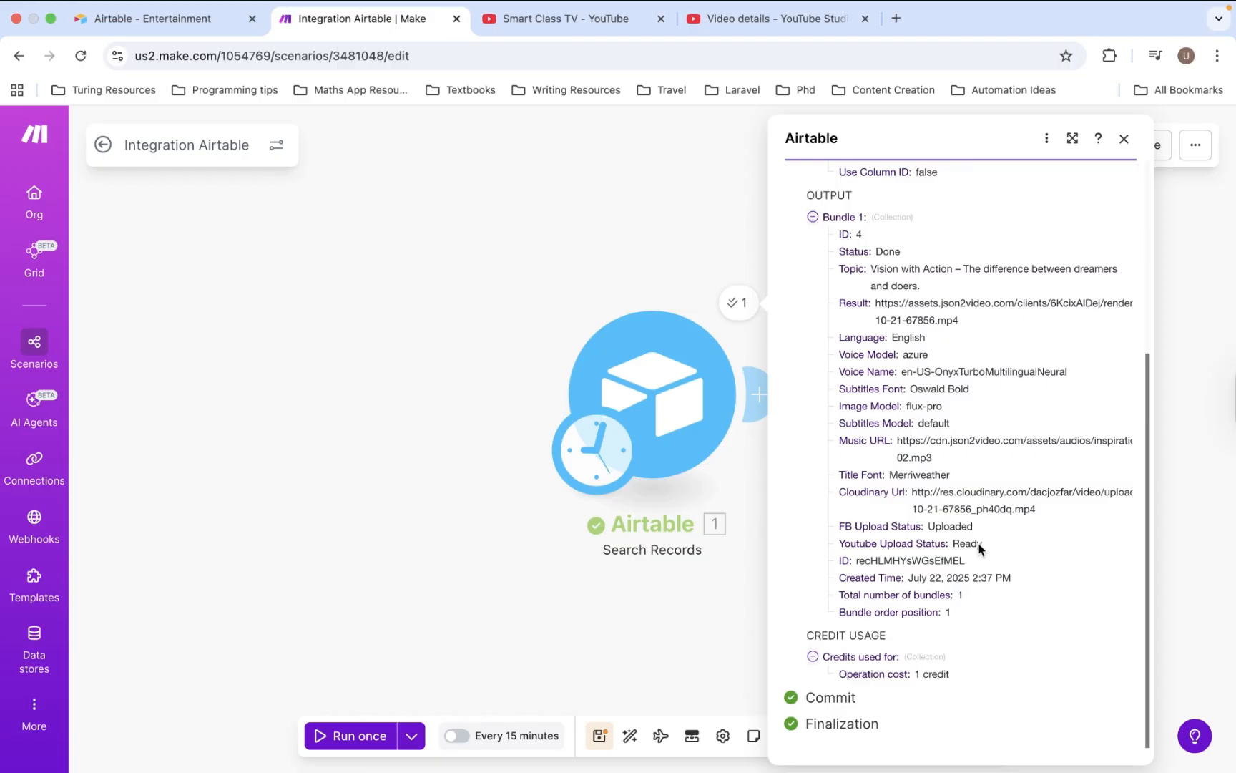
left_click(716, 585)
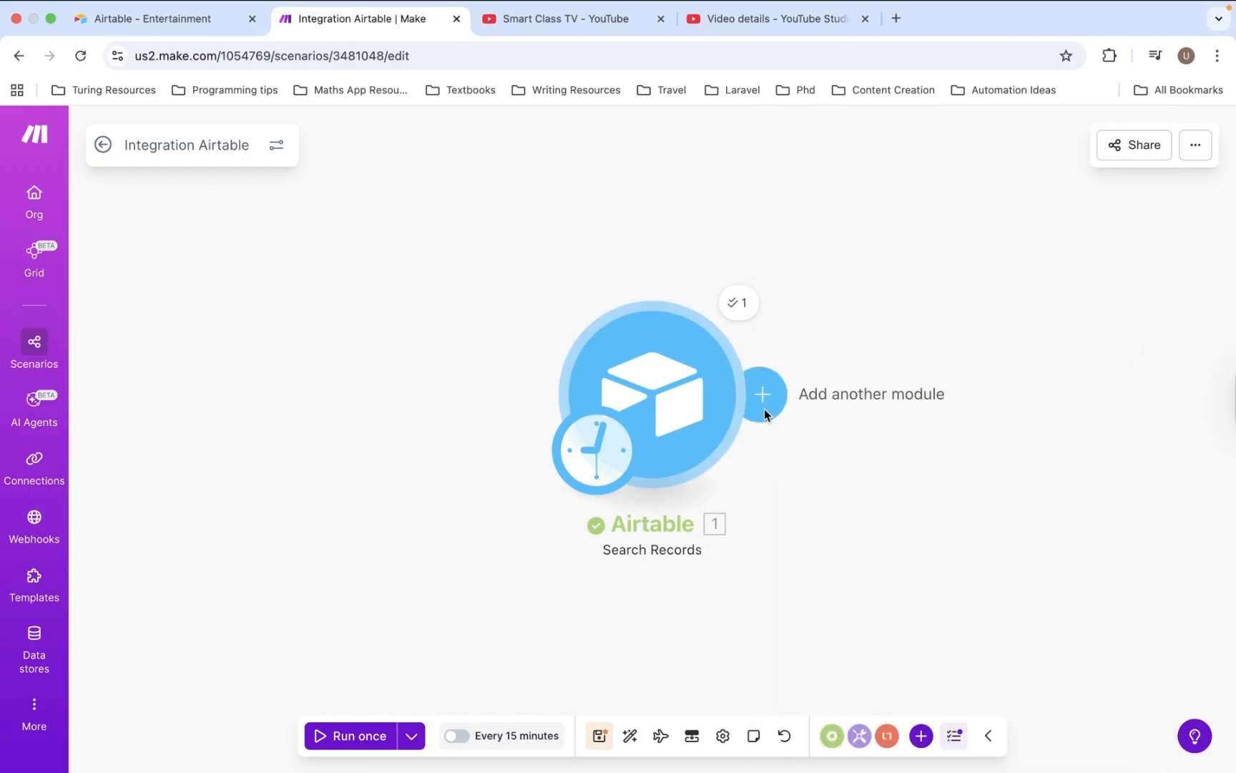
- Append an OpenAI Generate a completion module after the Airtable search
left_click(764, 408)
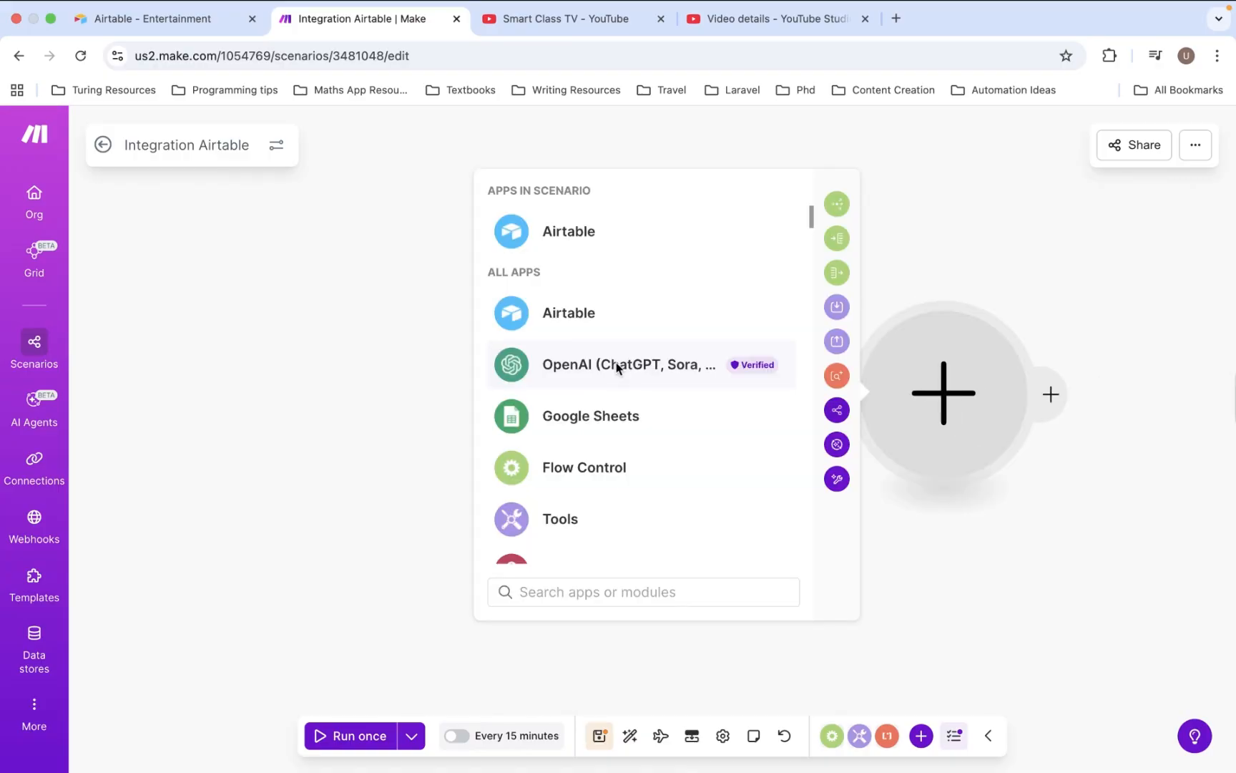
left_click(616, 364)
scroll(645, 433, "down", 2)
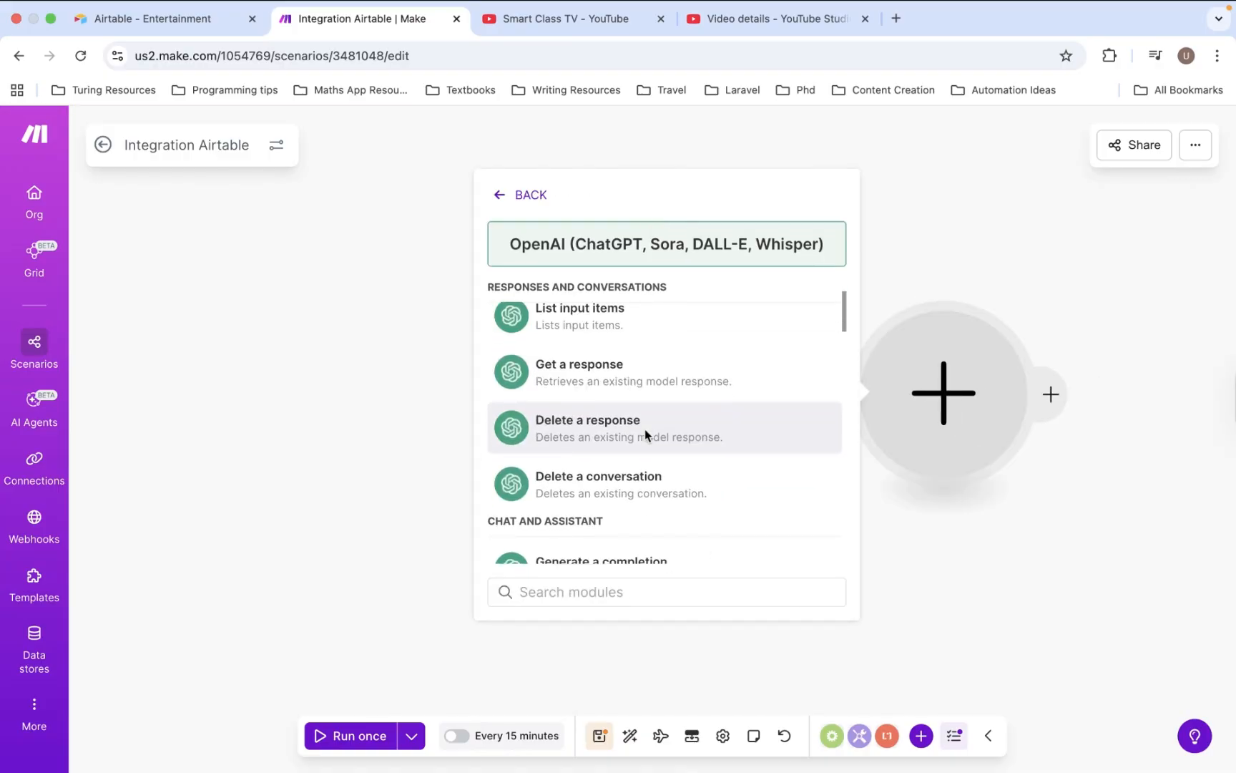
scroll(645, 434, "down", 2)
scroll(646, 433, "down", 3)
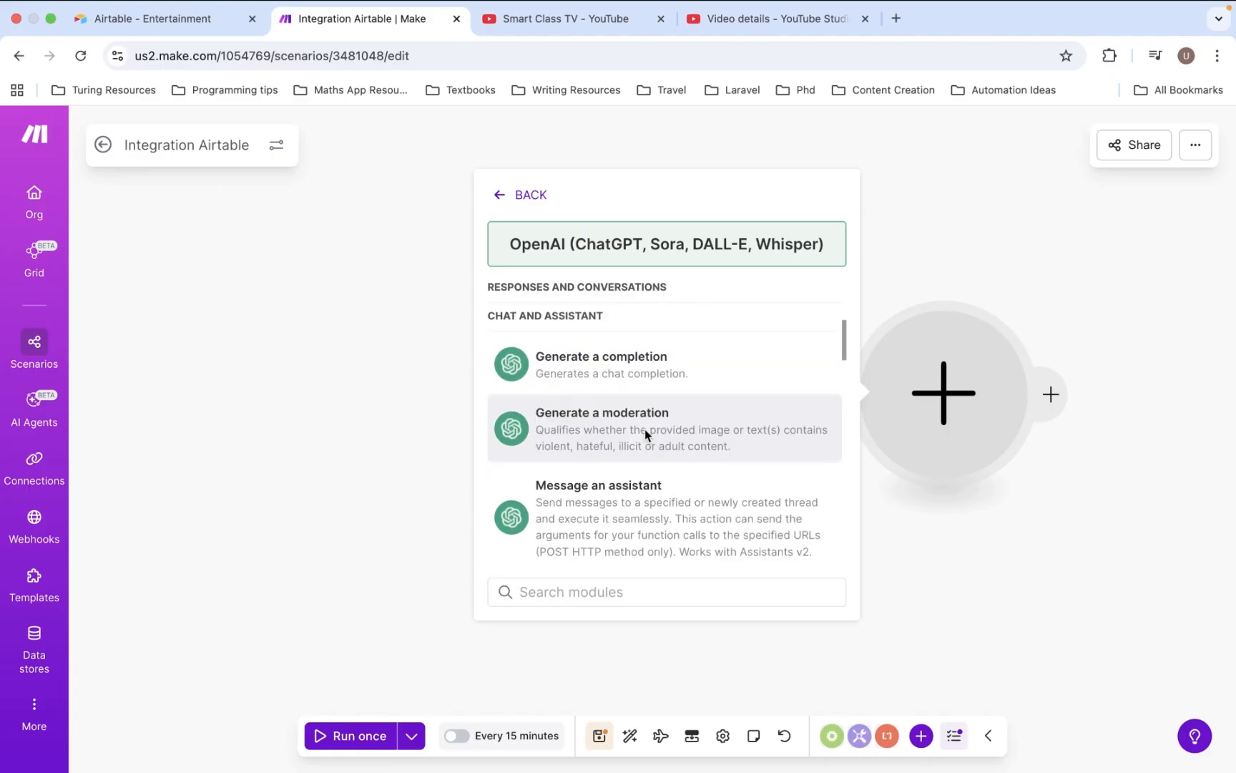
left_click(586, 383)
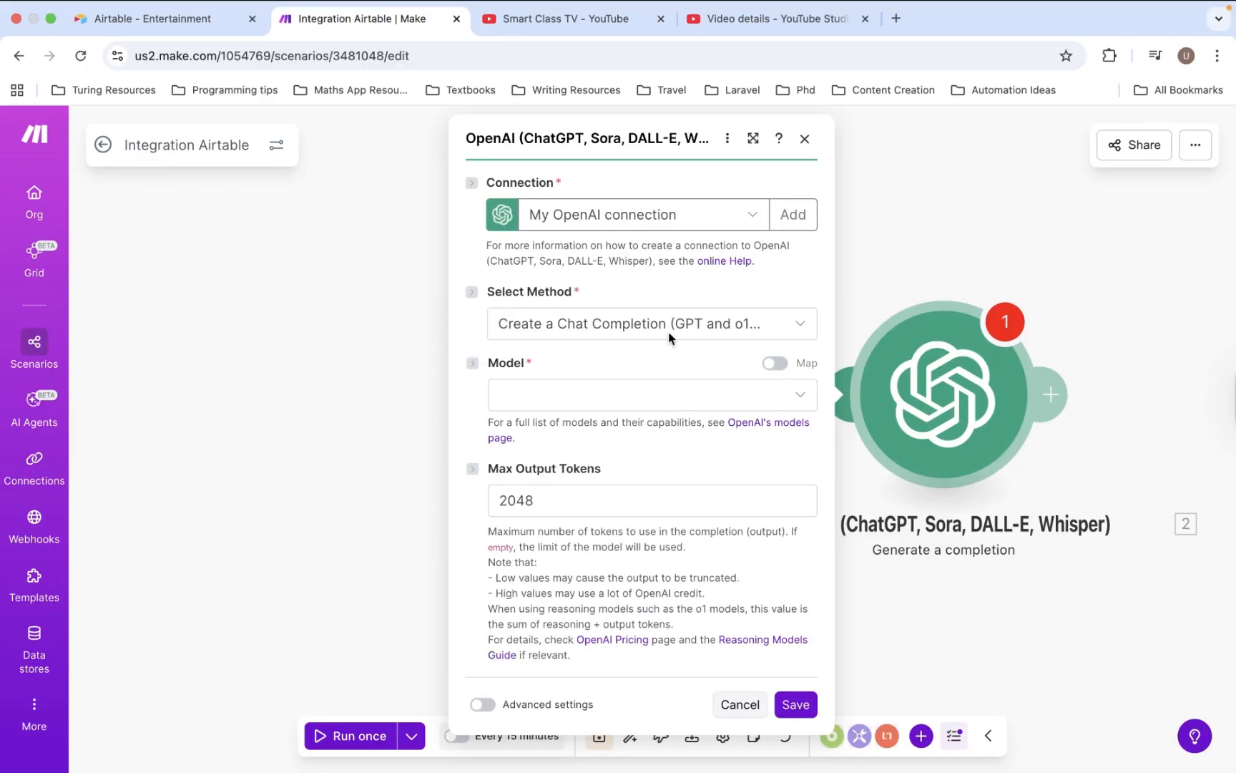
- Keep My OpenAI connection, dismissing the new connection form without saving
left_click(670, 226)
left_click(670, 226)
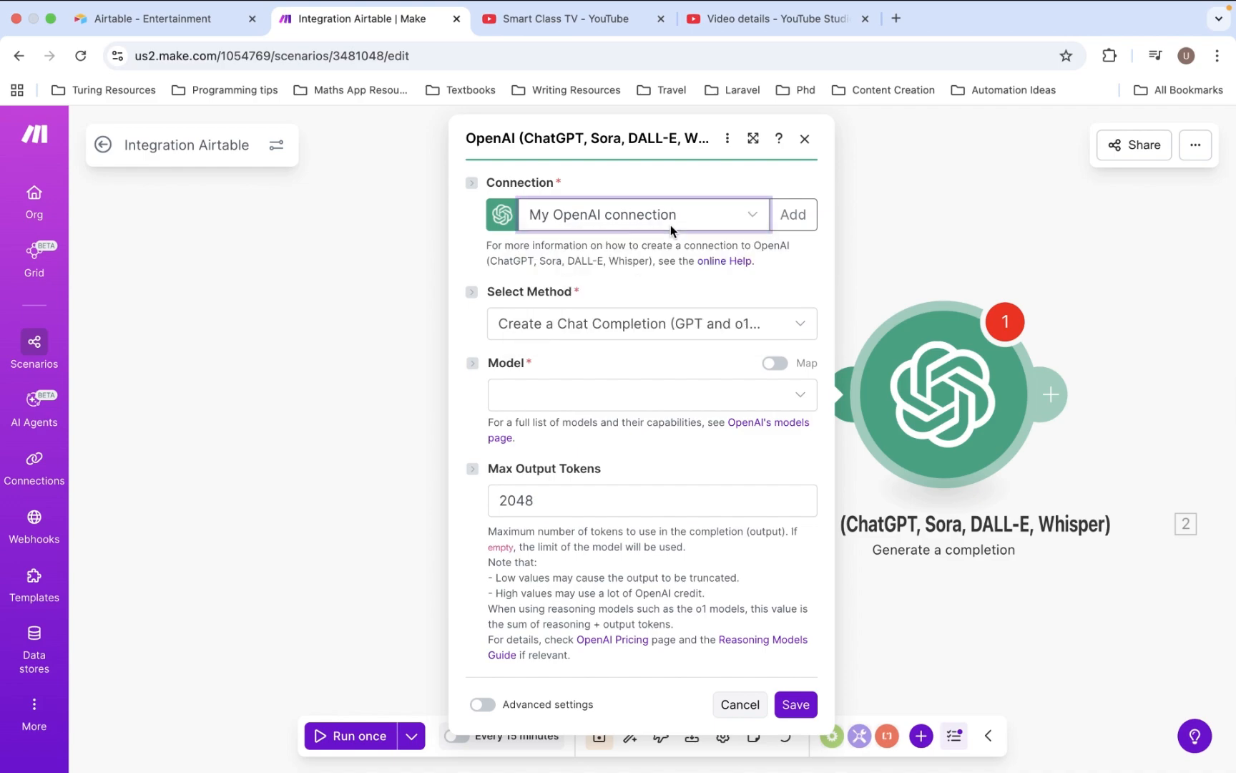
left_click(798, 221)
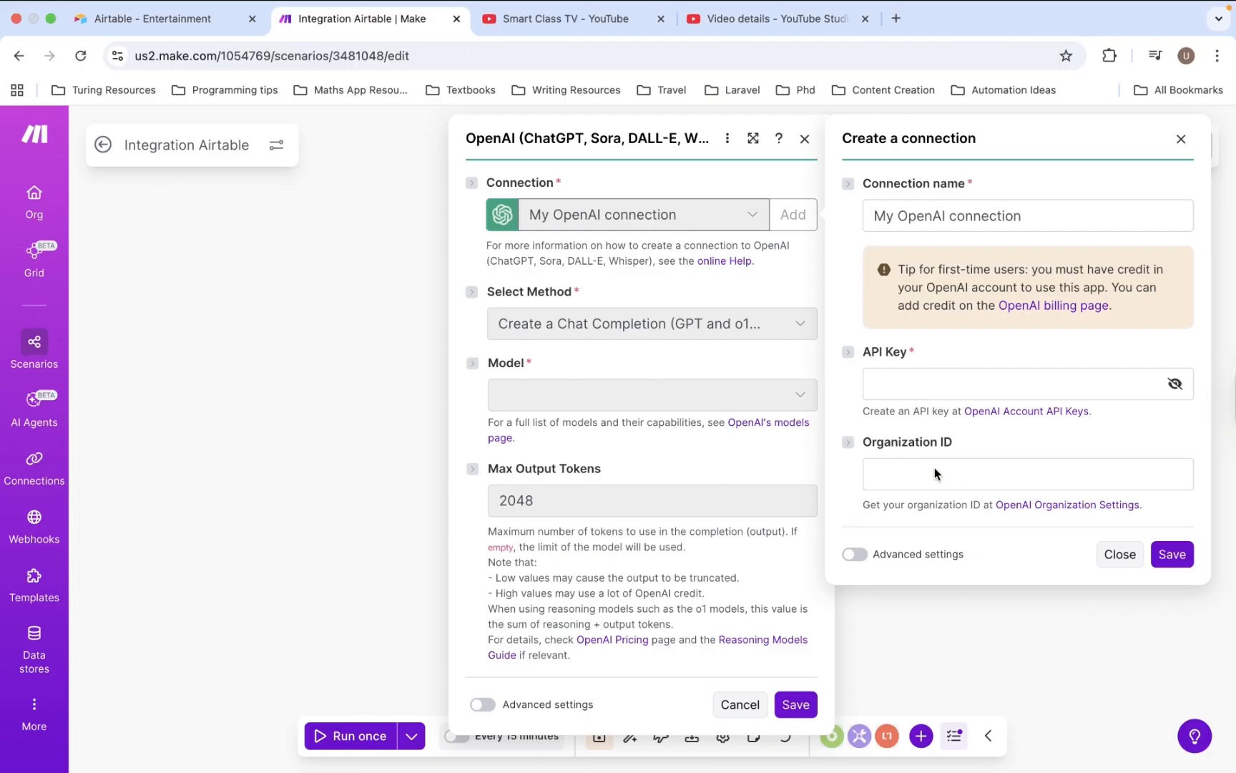
left_click(1130, 564)
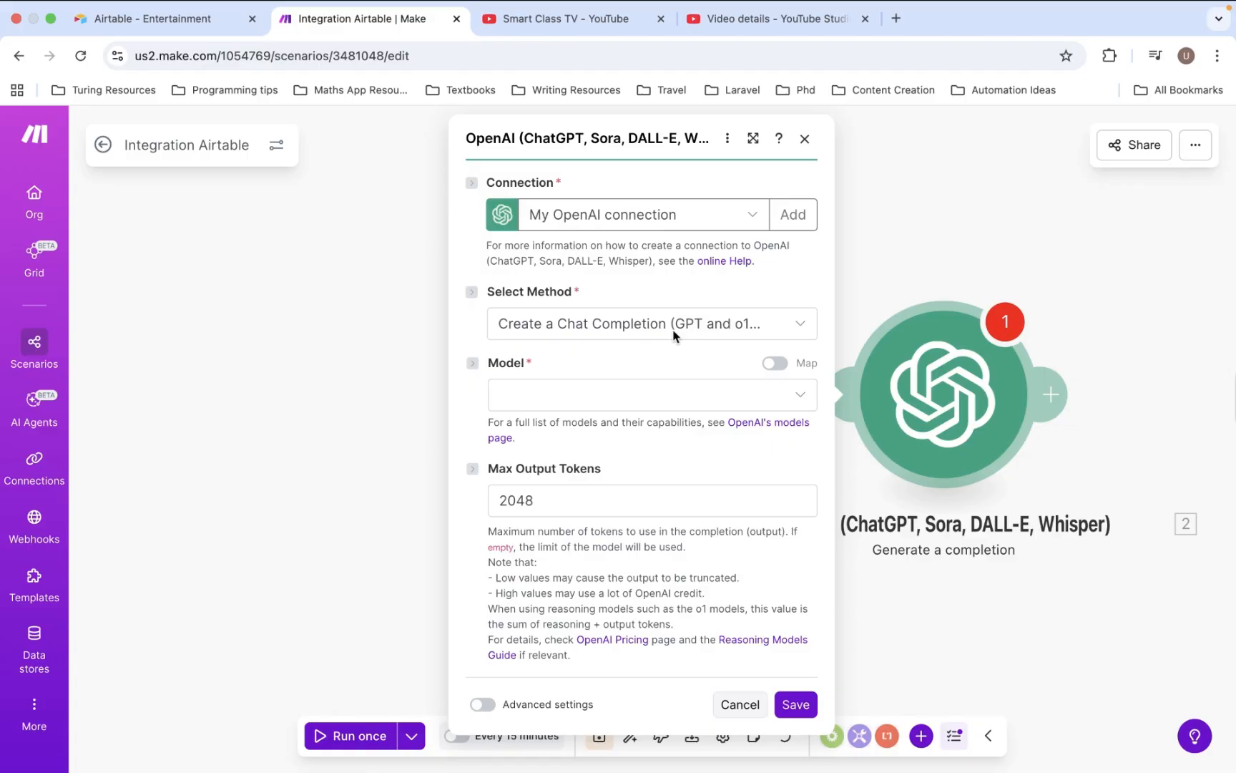
- Set the OpenAI module's model to gpt-4o
left_click(596, 402)
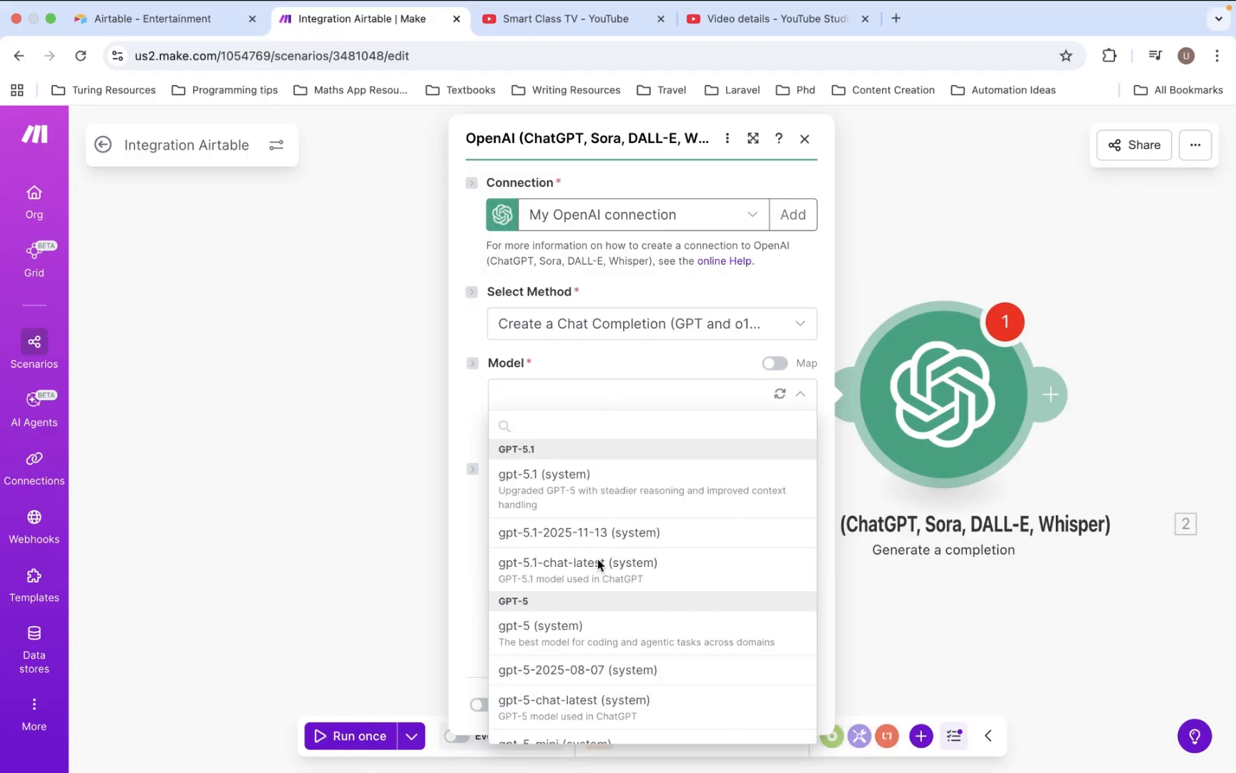
scroll(598, 559, "down", 5)
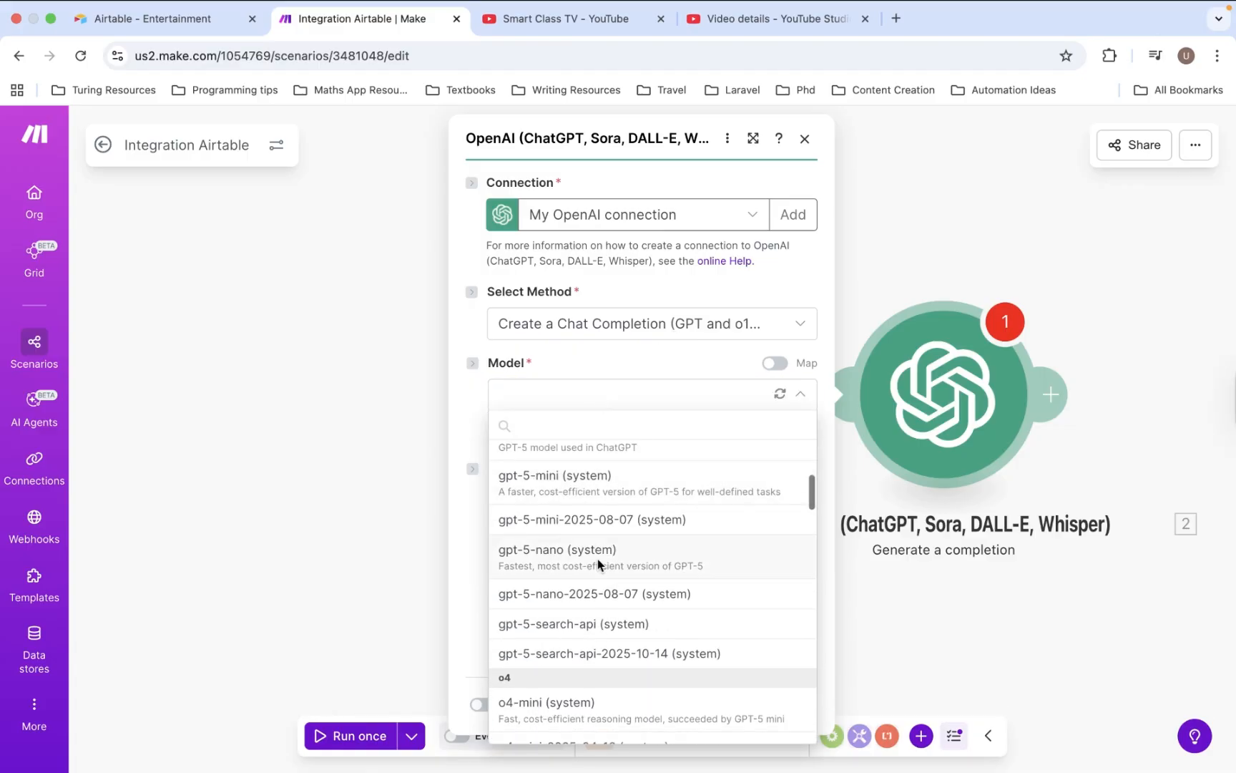
scroll(598, 559, "down", 5)
scroll(598, 559, "down", 5)
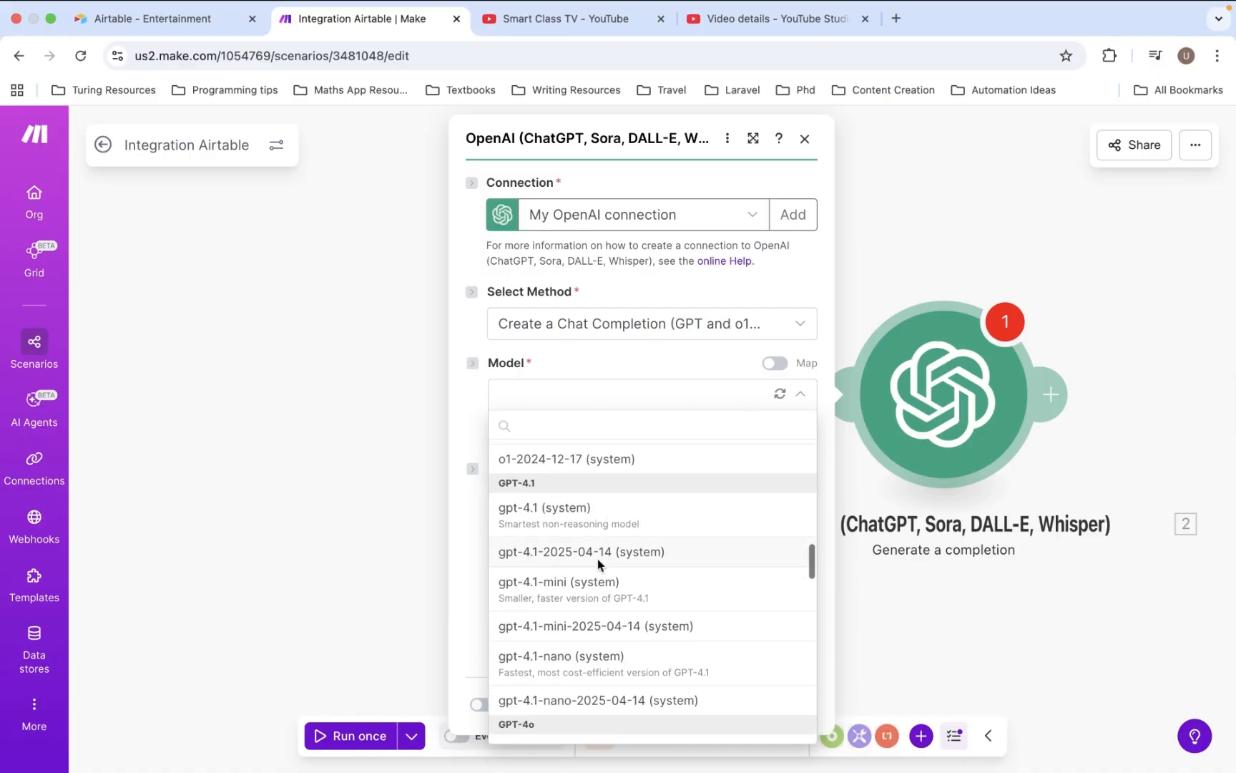
scroll(598, 559, "down", 4)
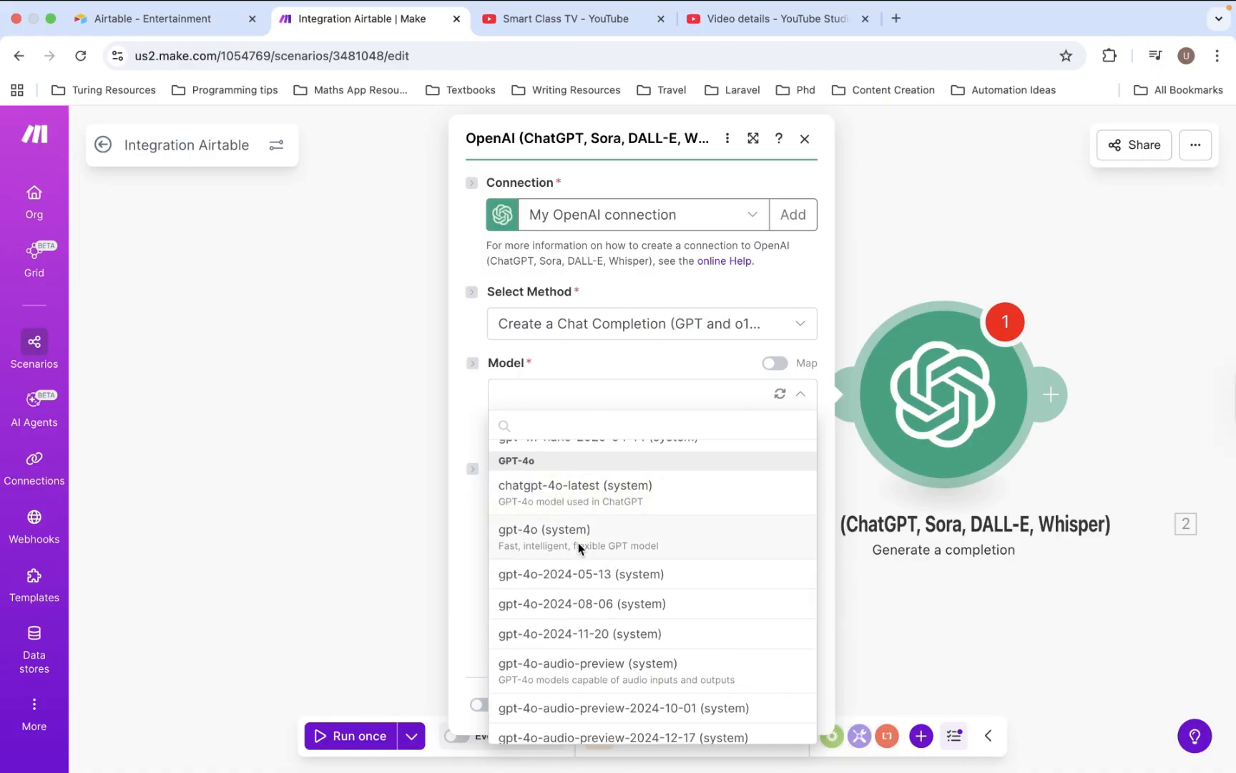
left_click(672, 541)
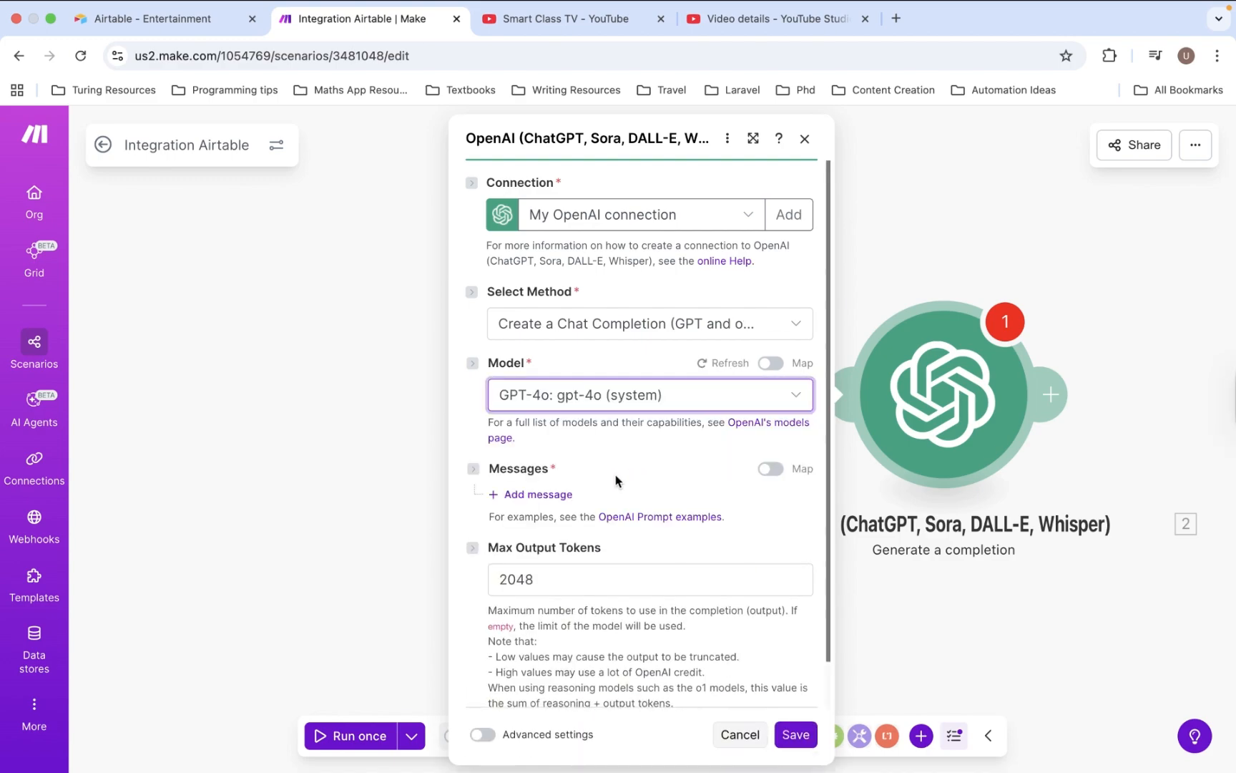
- Add a Developer / System message with the pasted prompt requesting a JSON YouTube description with hashtags
left_click(540, 494)
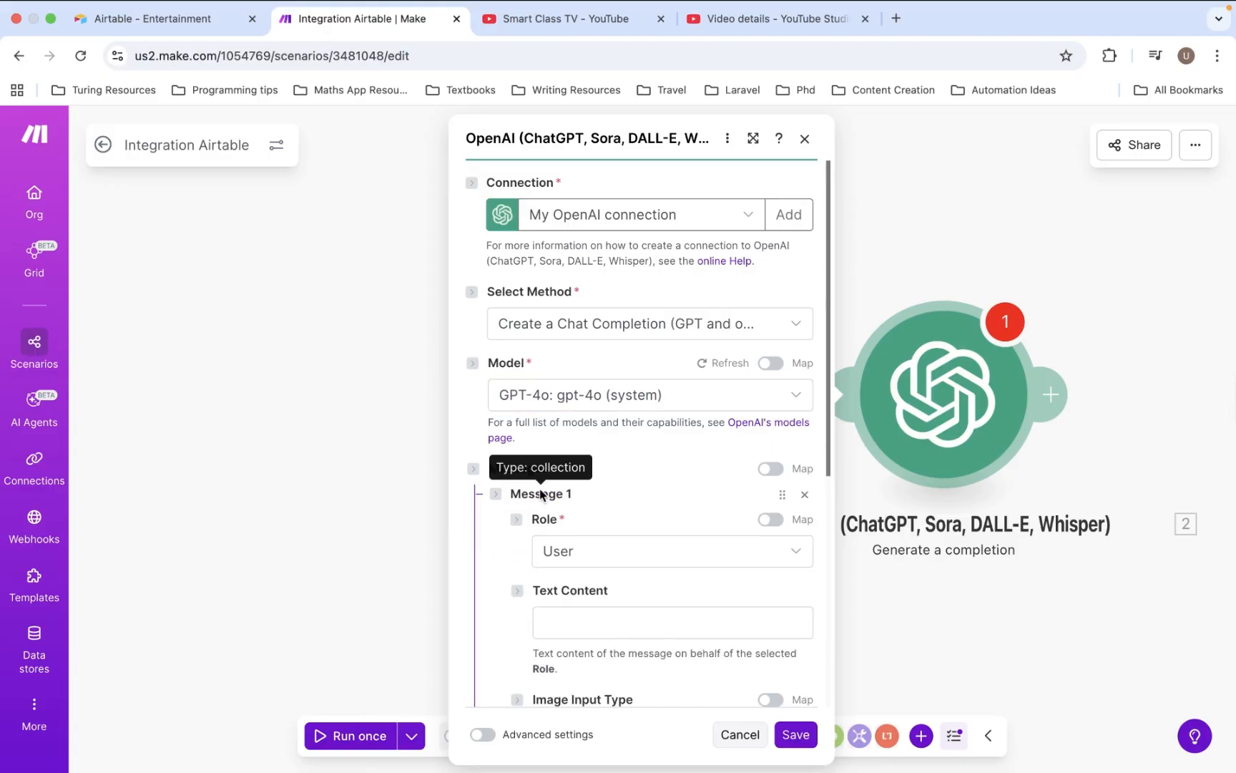
left_click(584, 550)
left_click(583, 608)
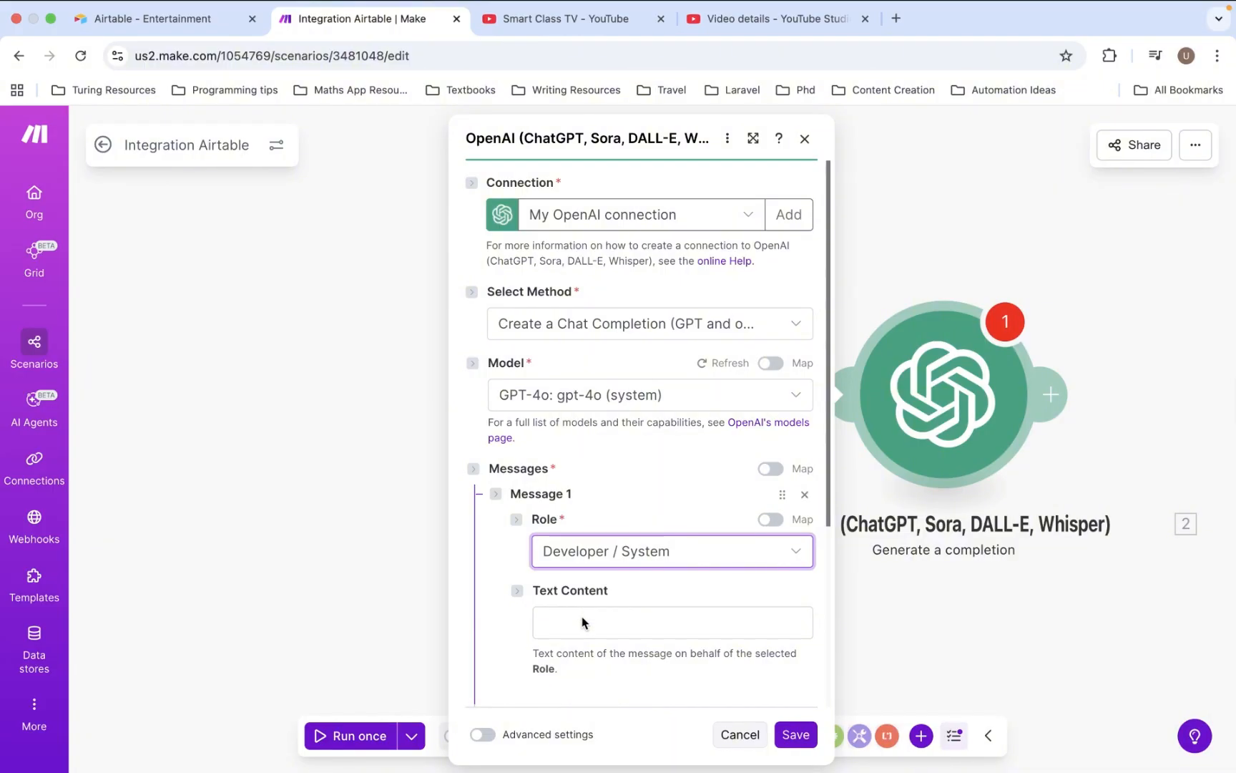
left_click(582, 616)
key("super+v")
scroll(647, 629, "up", 10)
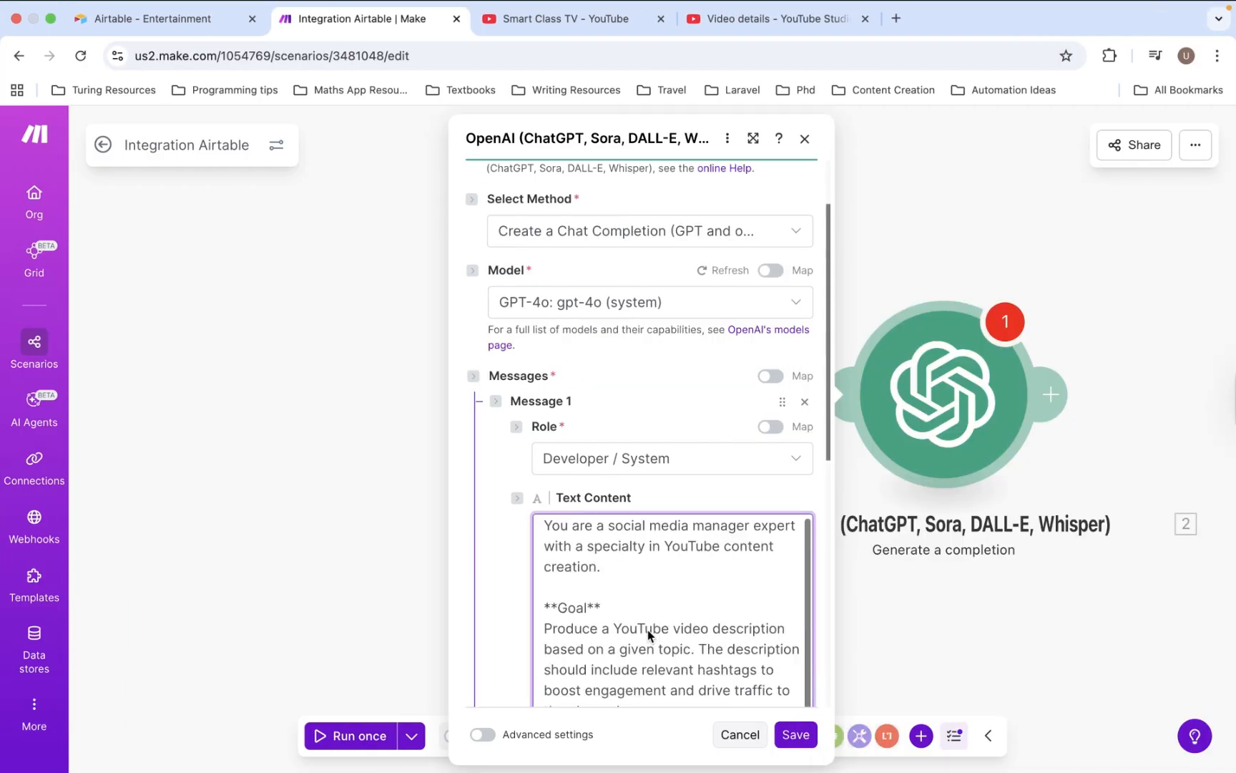
scroll(662, 591, "down", 1)
scroll(686, 529, "down", 3)
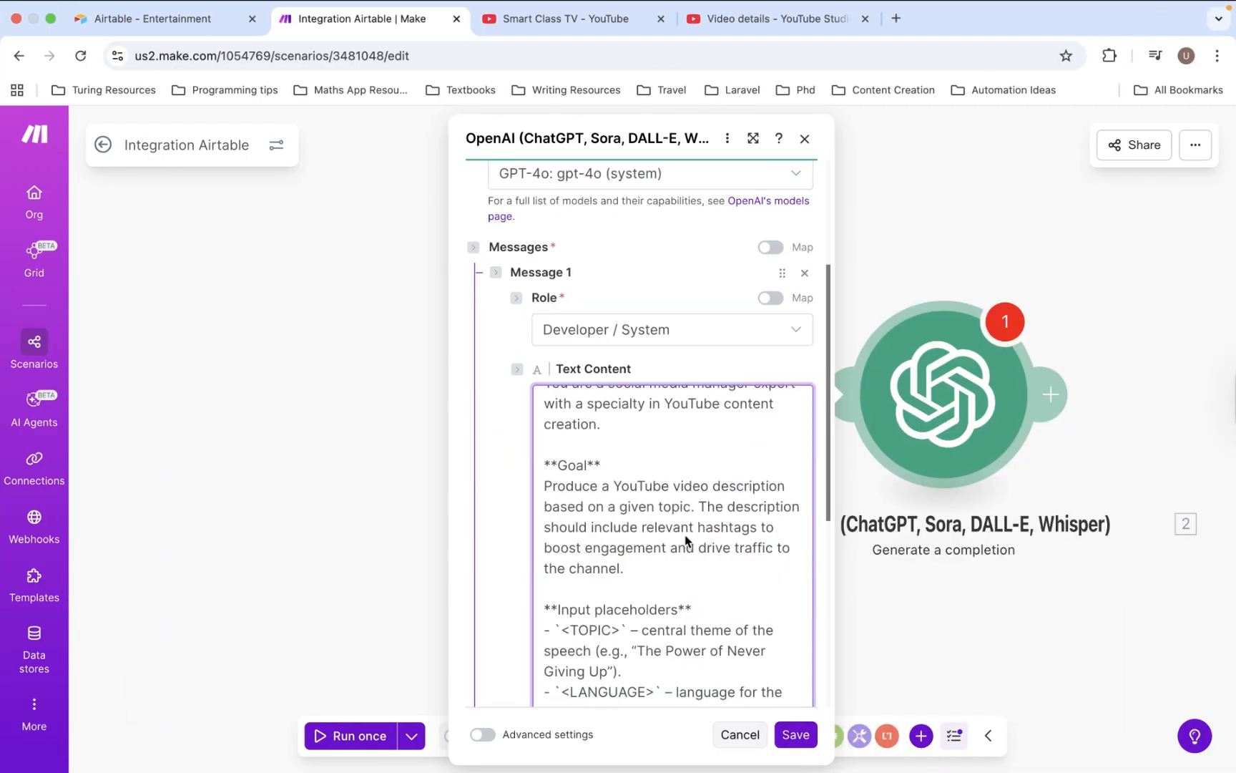
scroll(765, 543, "up", 1)
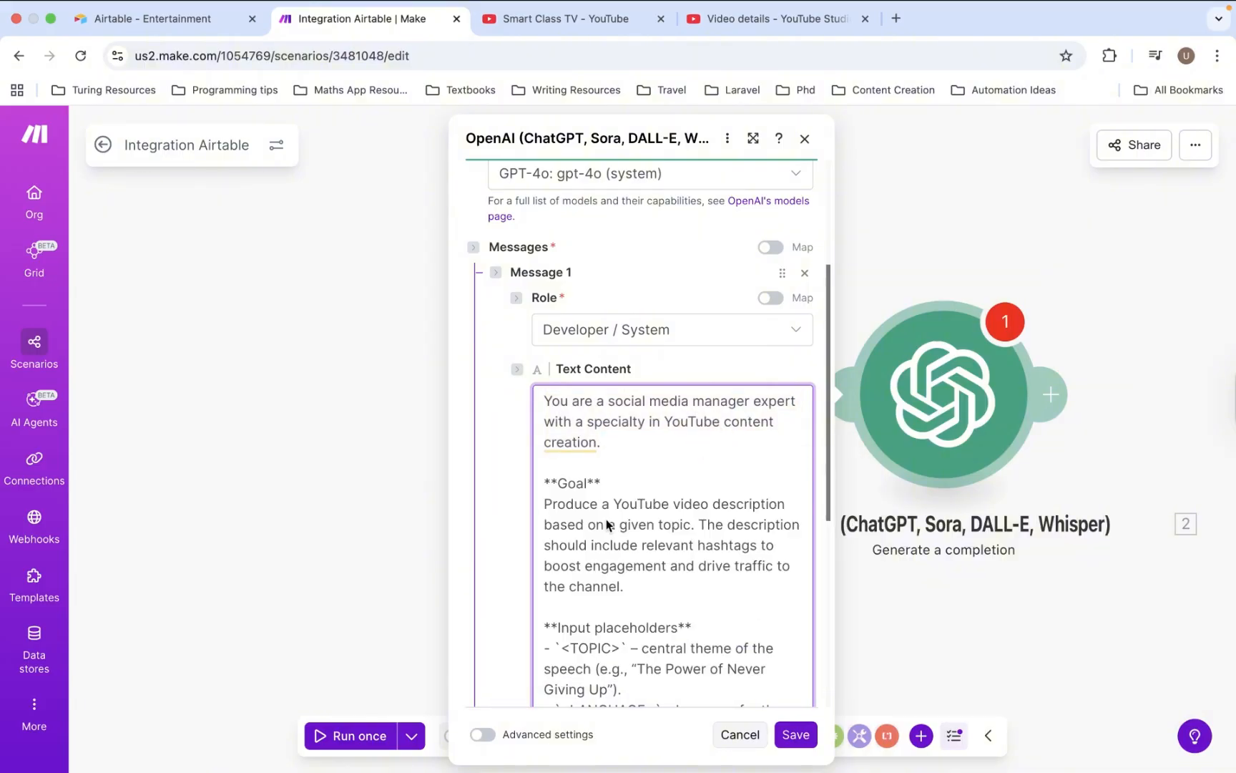
scroll(621, 570, "down", 2)
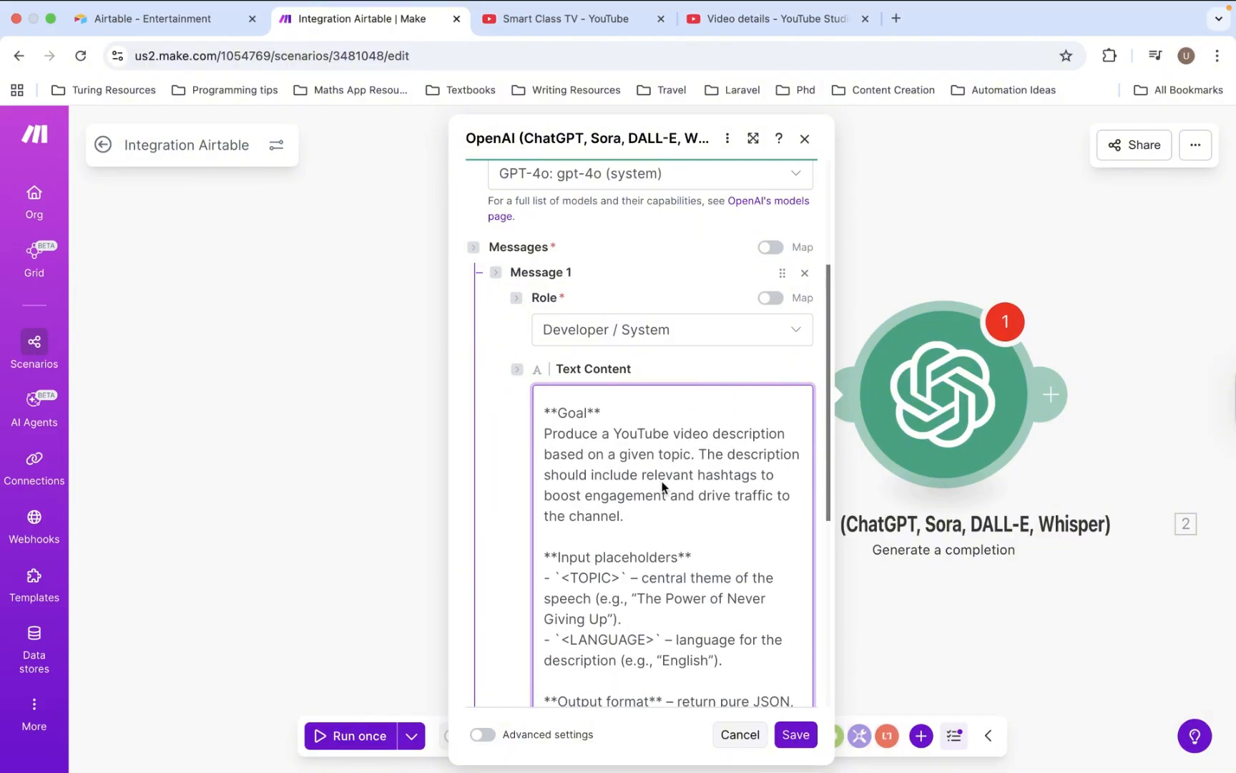
scroll(705, 492, "down", 3)
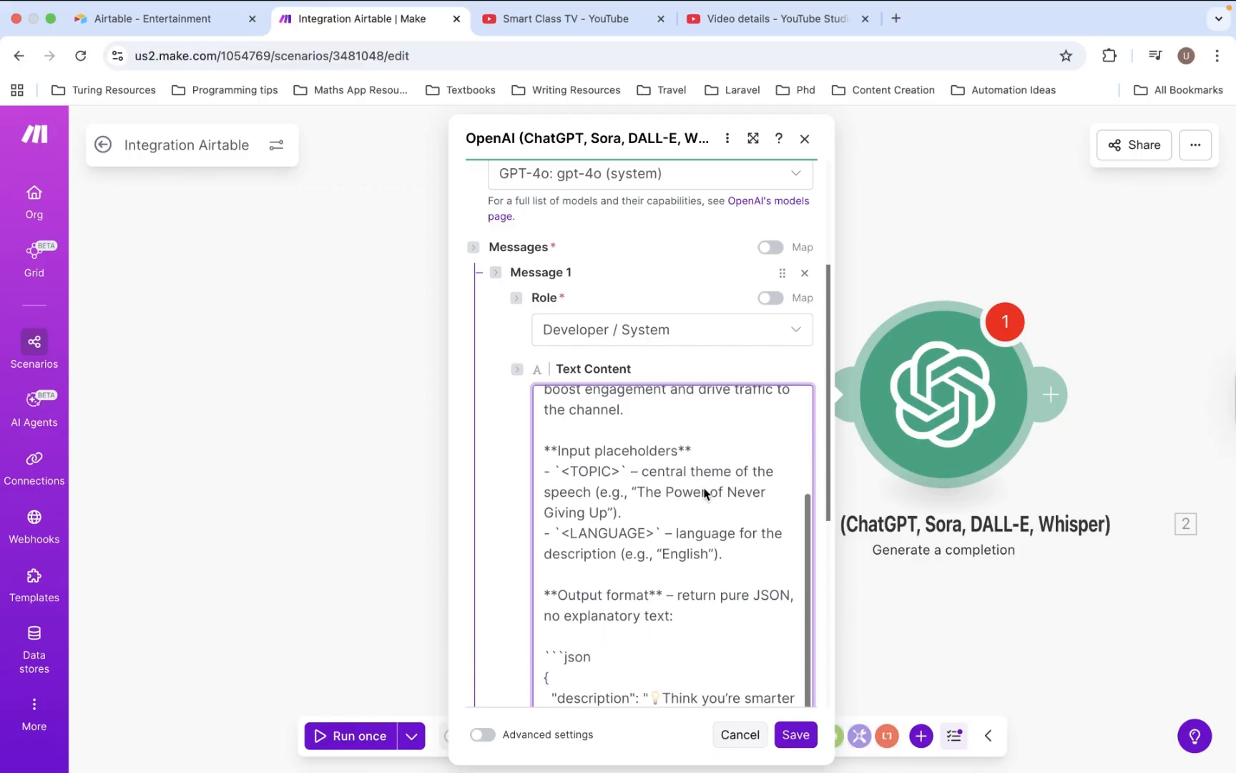
scroll(705, 492, "down", 5)
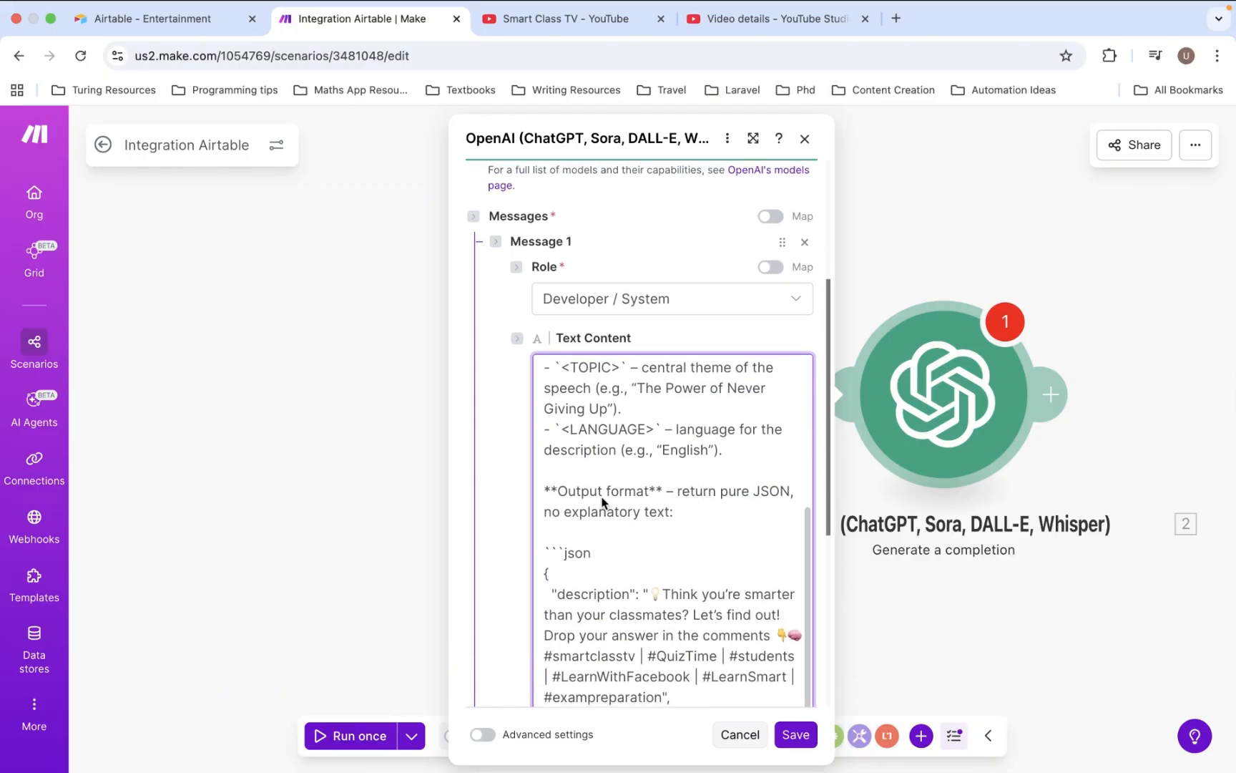
scroll(722, 497, "down", 2)
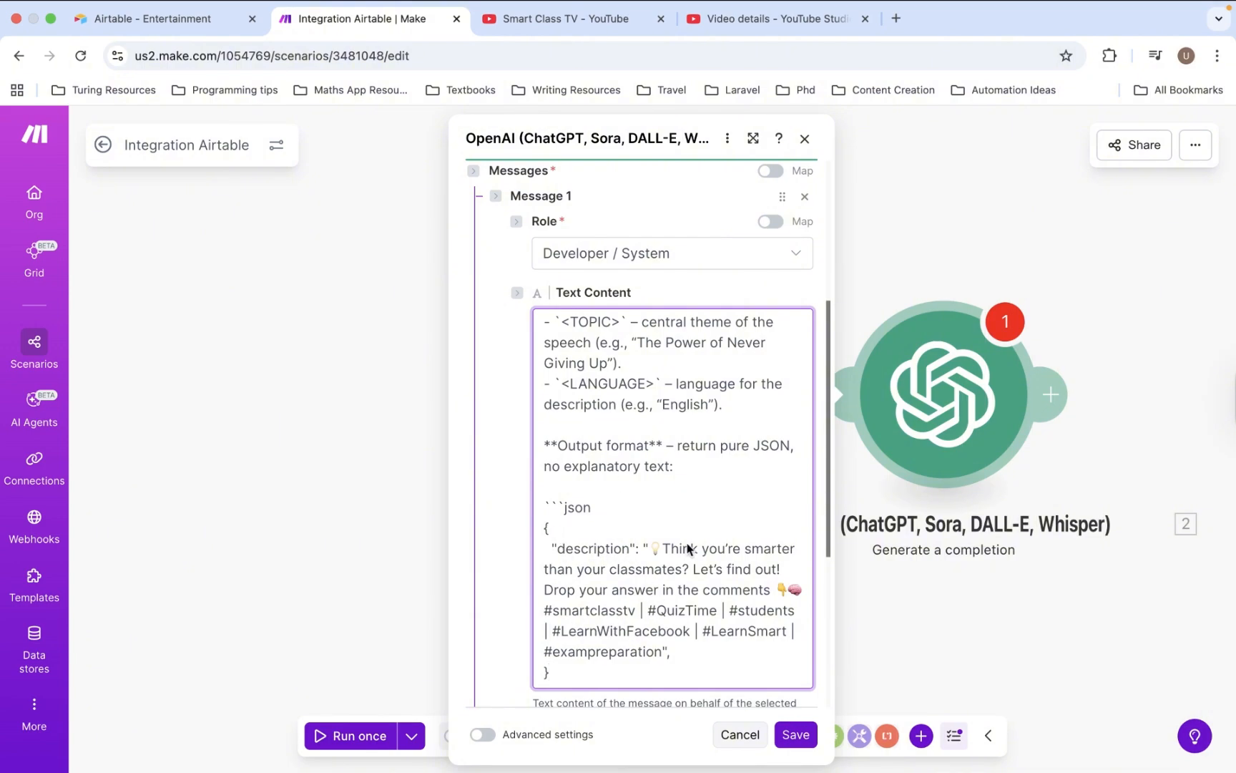
scroll(684, 603, "down", 3)
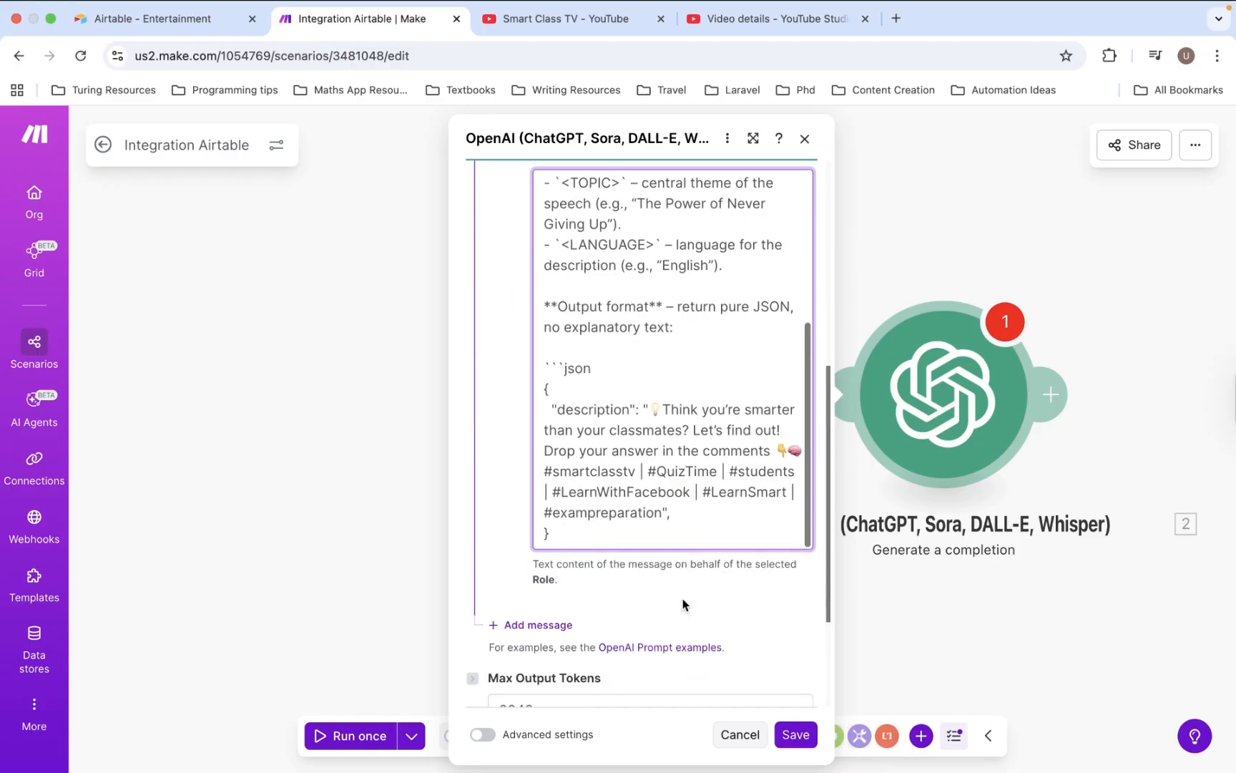
scroll(695, 457, "down", 3)
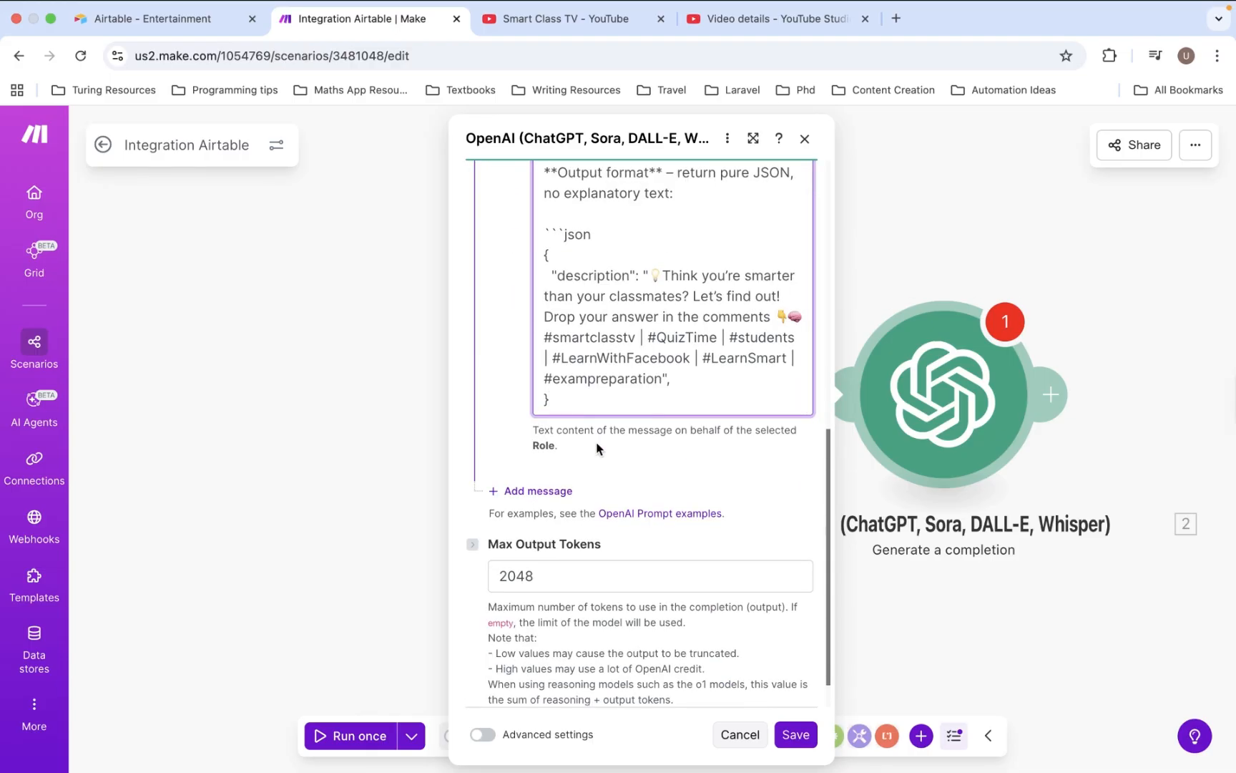
- Add a user message that maps the Airtable record's Topic and Language
left_click(549, 489)
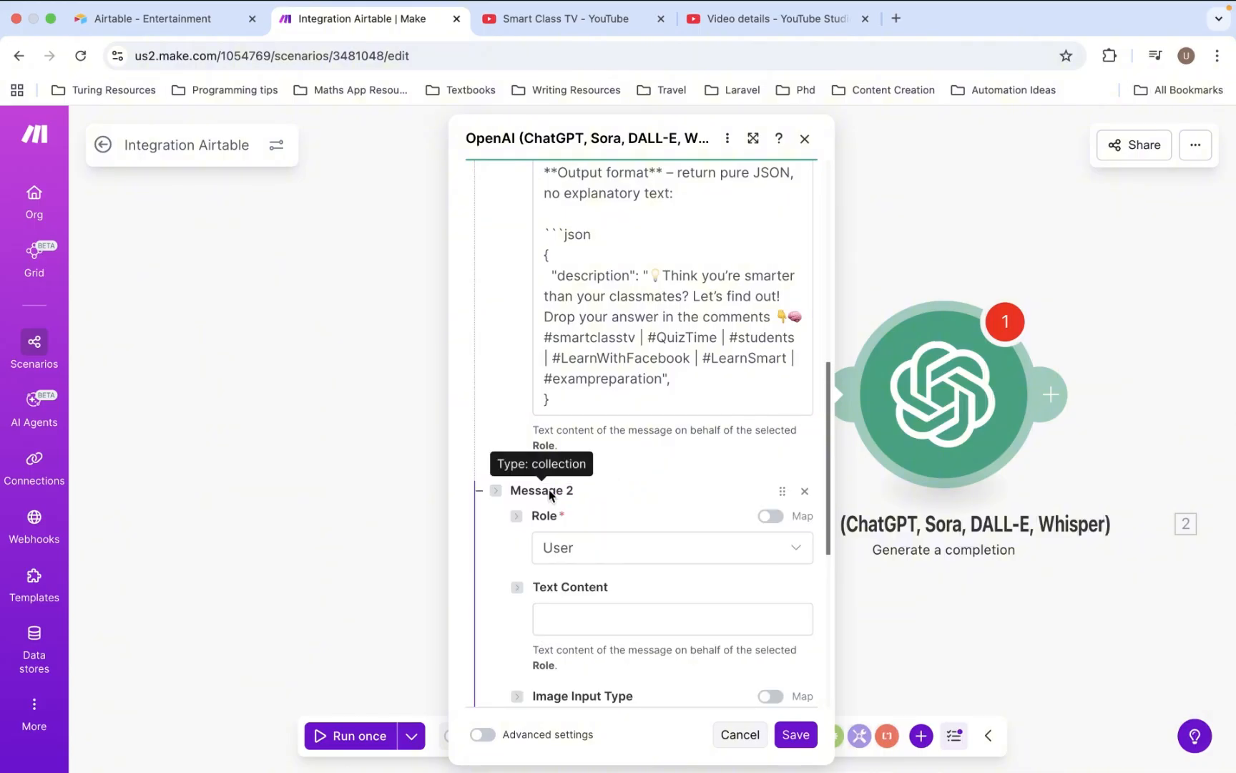
left_click(591, 616)
type("The topic of the video is: \"1. Topic\". The target language is: \"1. Language\".")
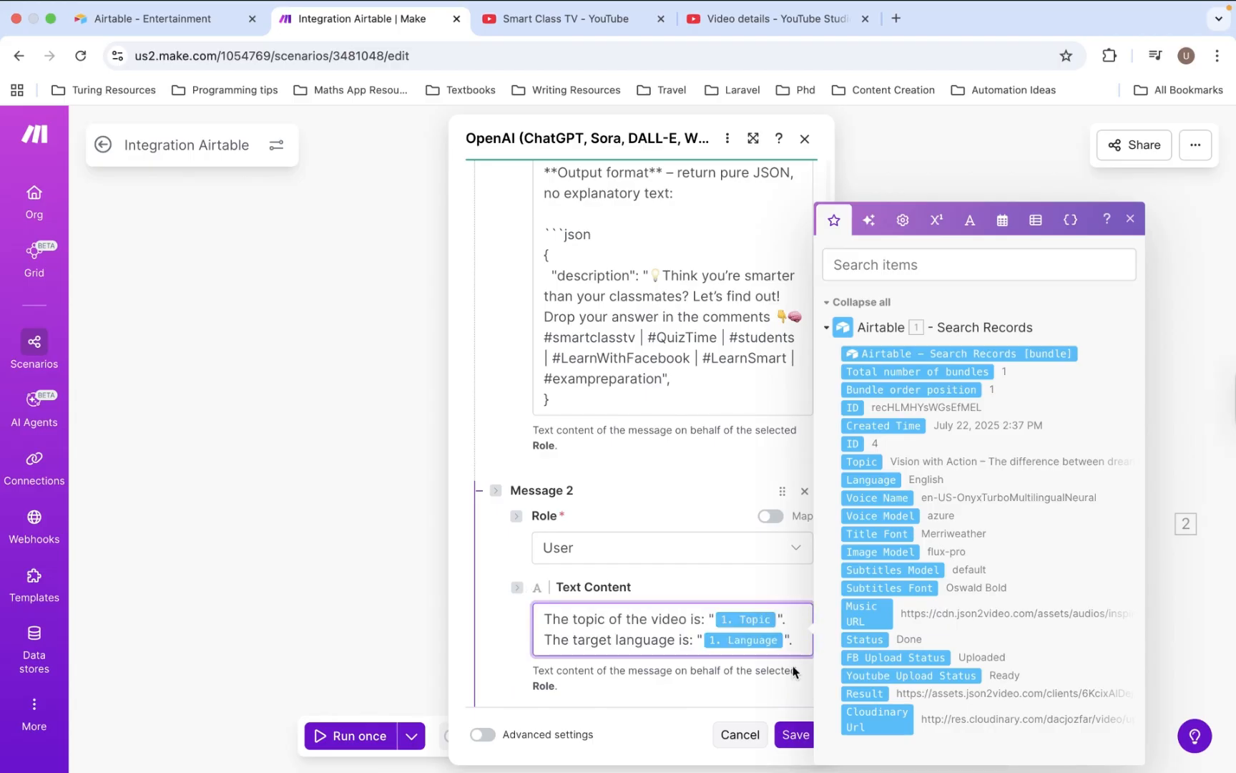
key("BackSpace")
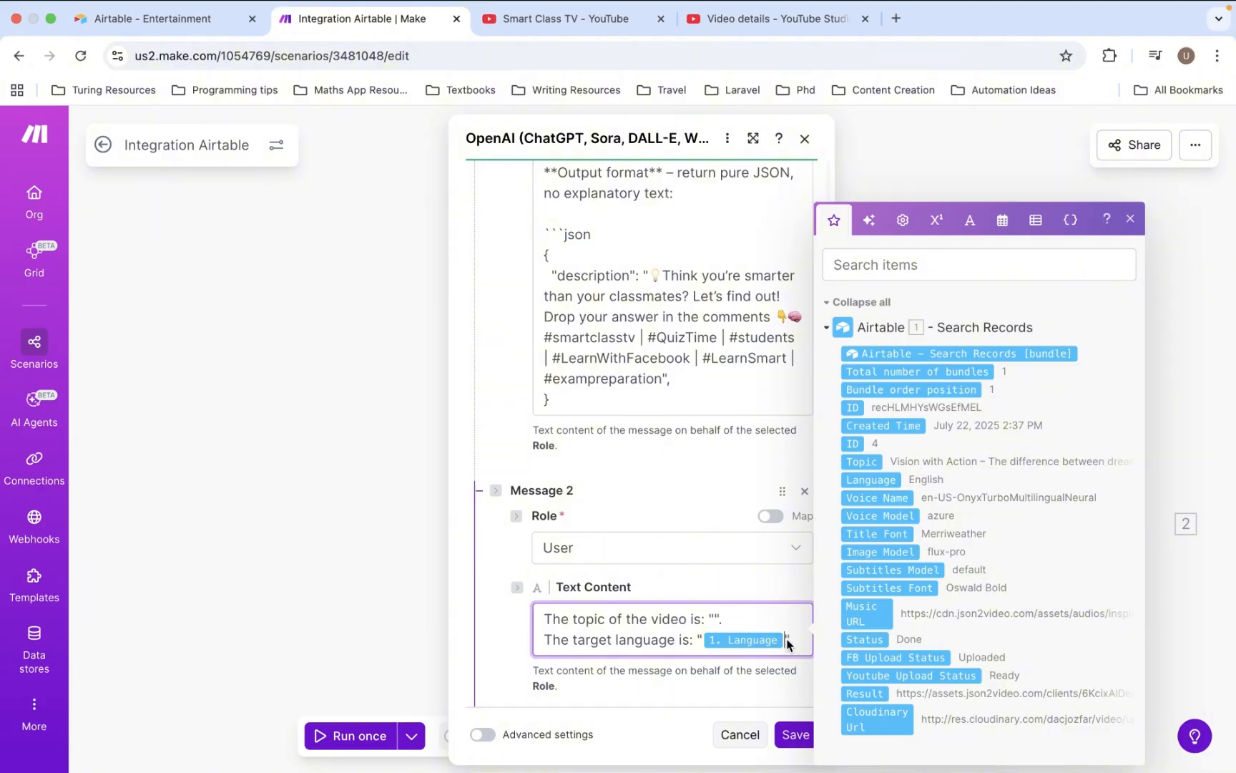
key("BackSpace")
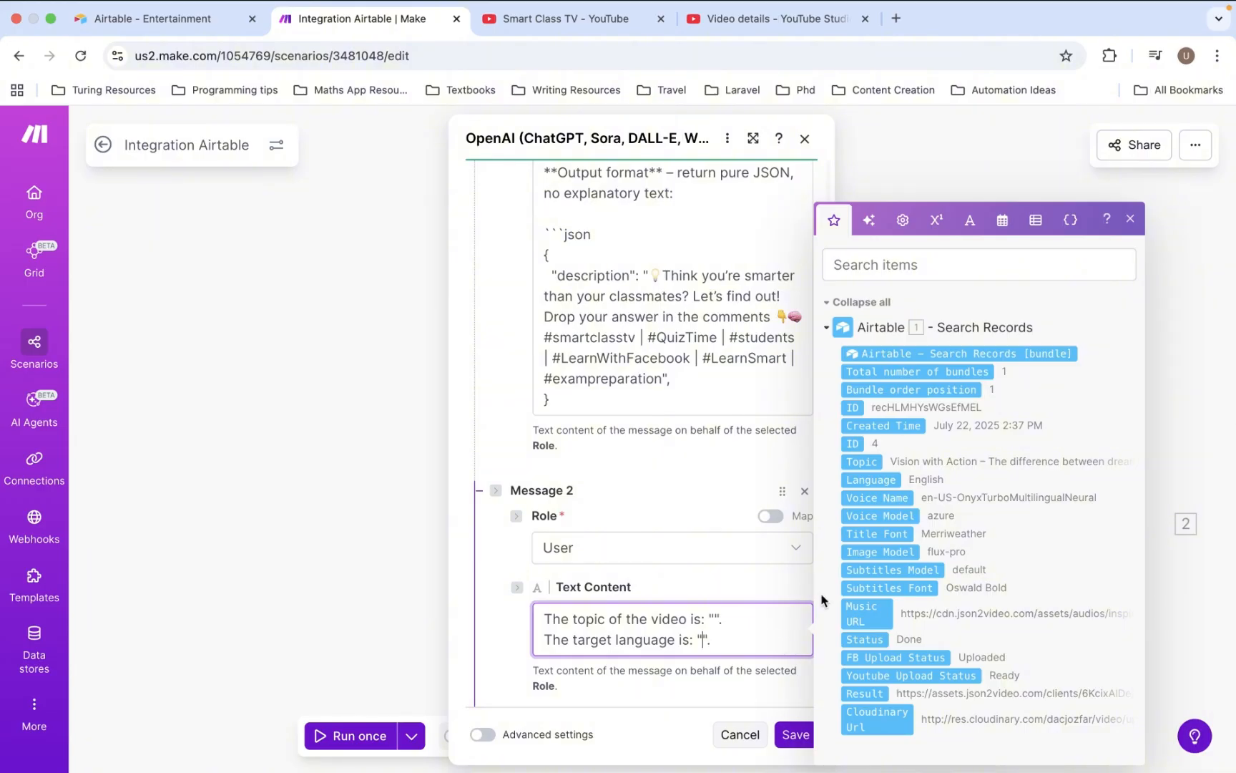
left_click(884, 479)
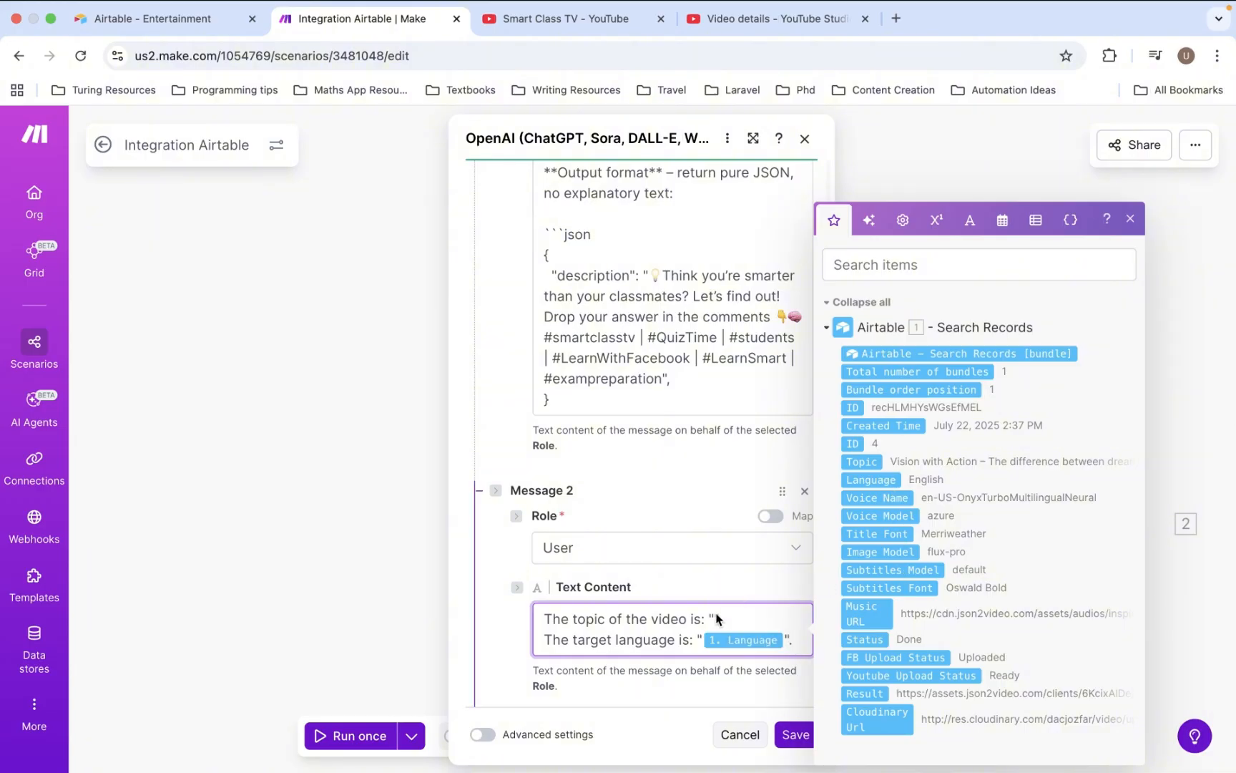
left_click(869, 460)
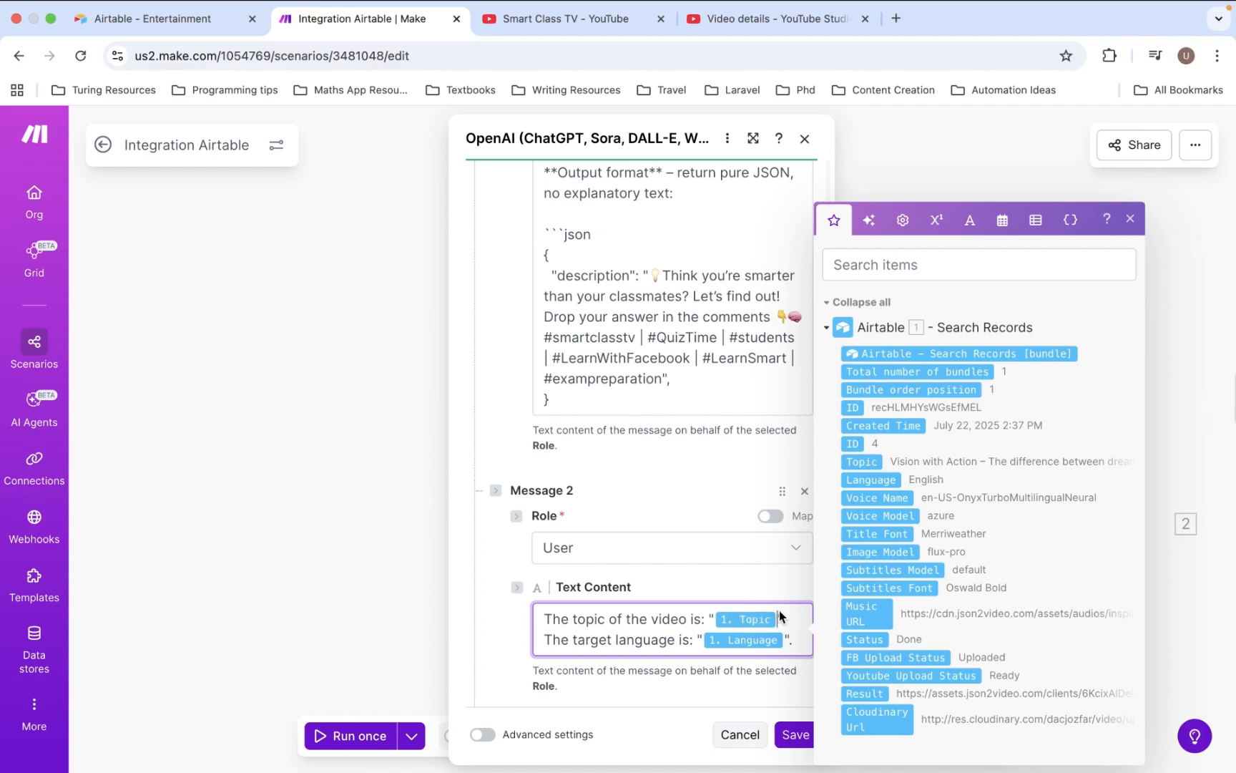
left_click(730, 693)
scroll(730, 693, "down", 10)
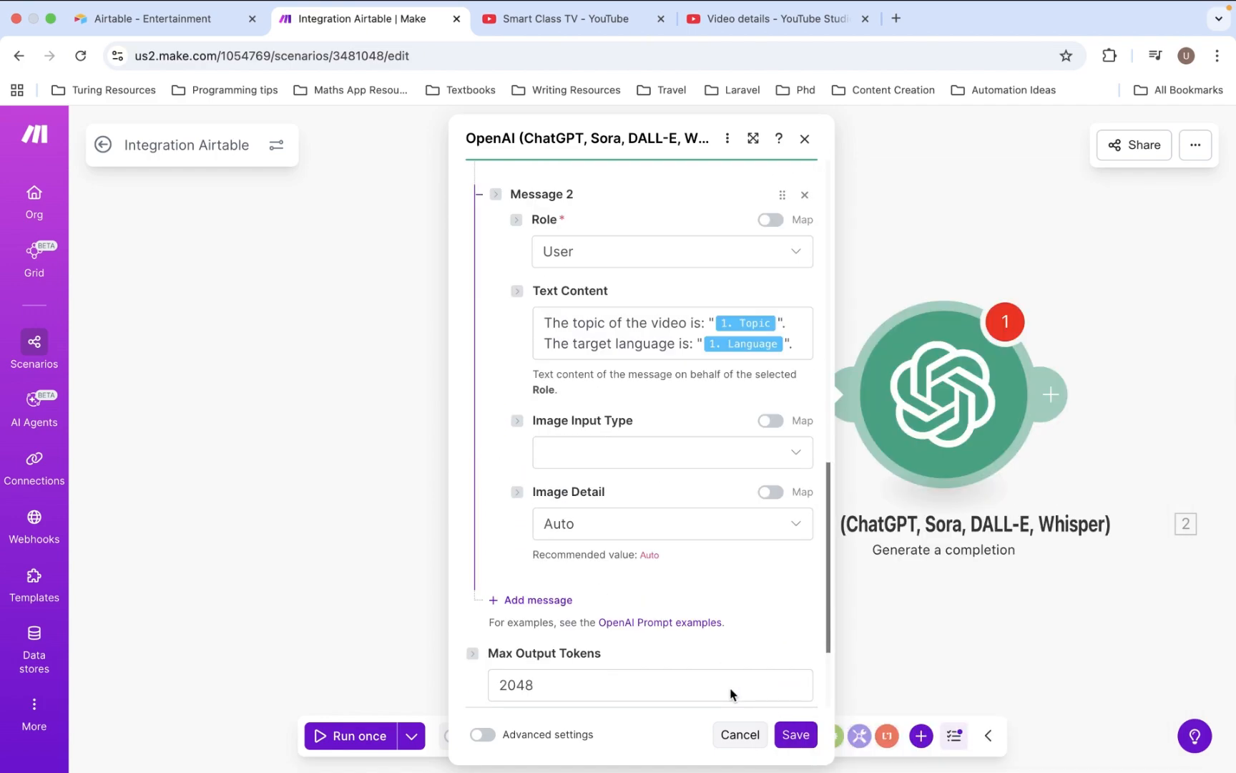
- In advanced settings, set Response Format to JSON Object and Parse JSON Response to Yes
left_click(483, 734)
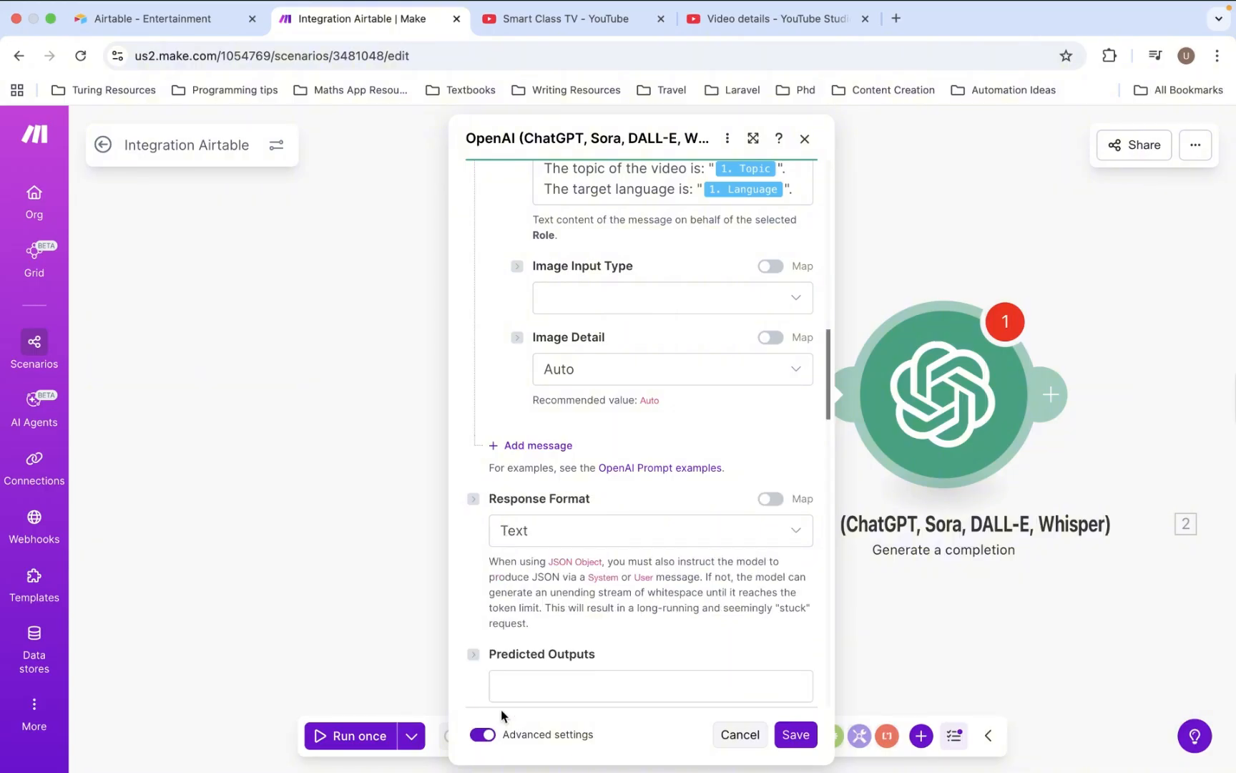
left_click(599, 544)
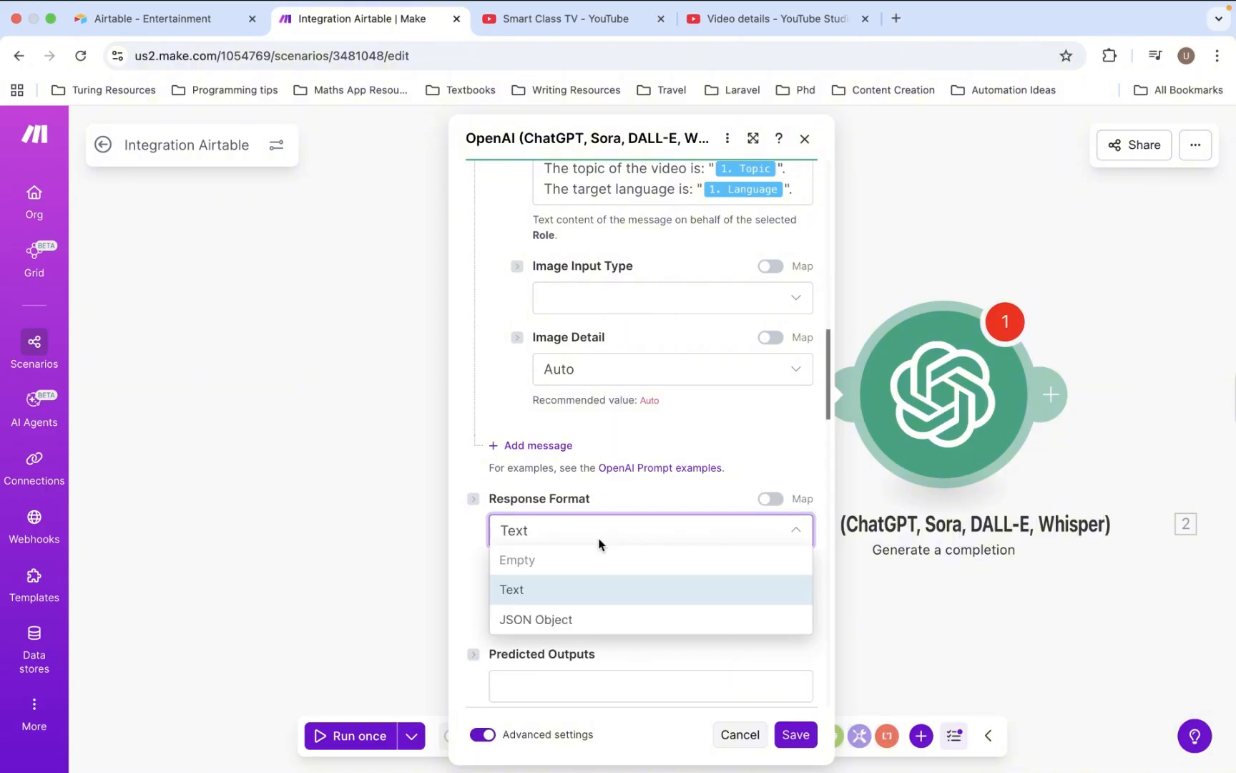
left_click(563, 626)
scroll(604, 561, "down", 3)
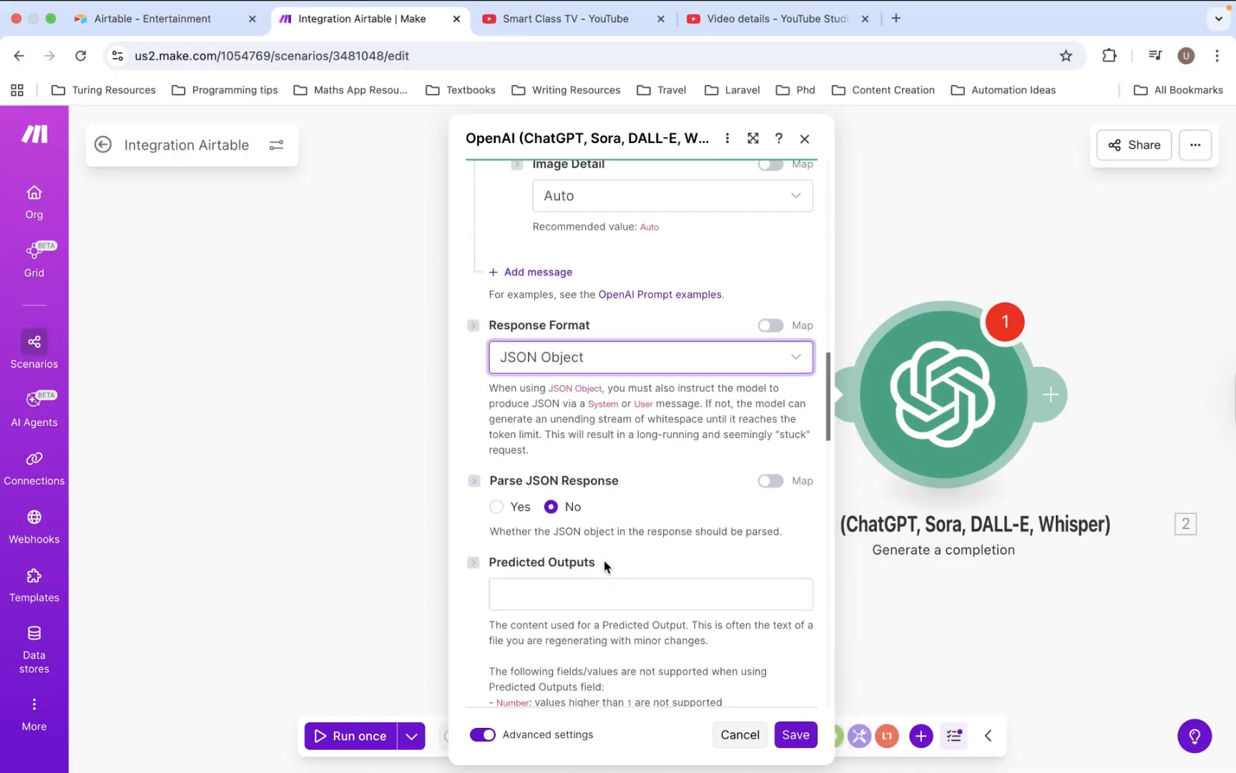
left_click(498, 392)
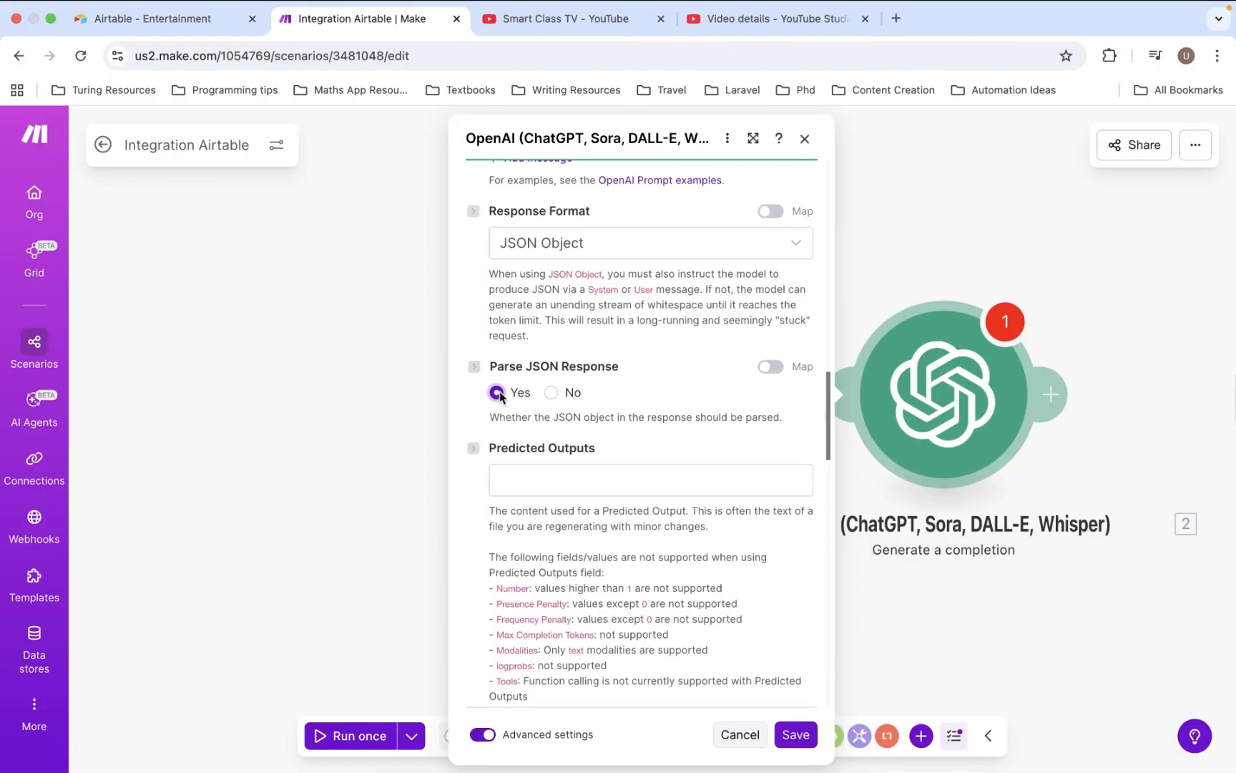
scroll(597, 525, "down", 15)
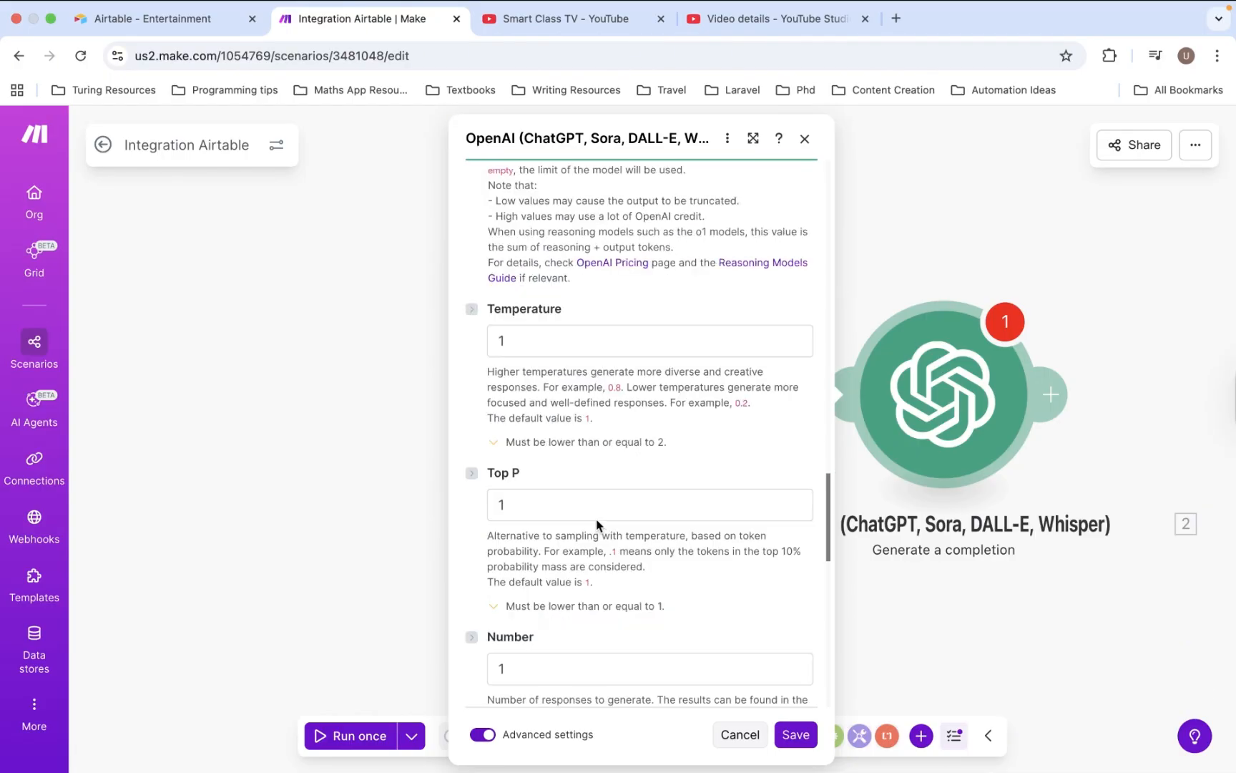
scroll(597, 524, "down", 10)
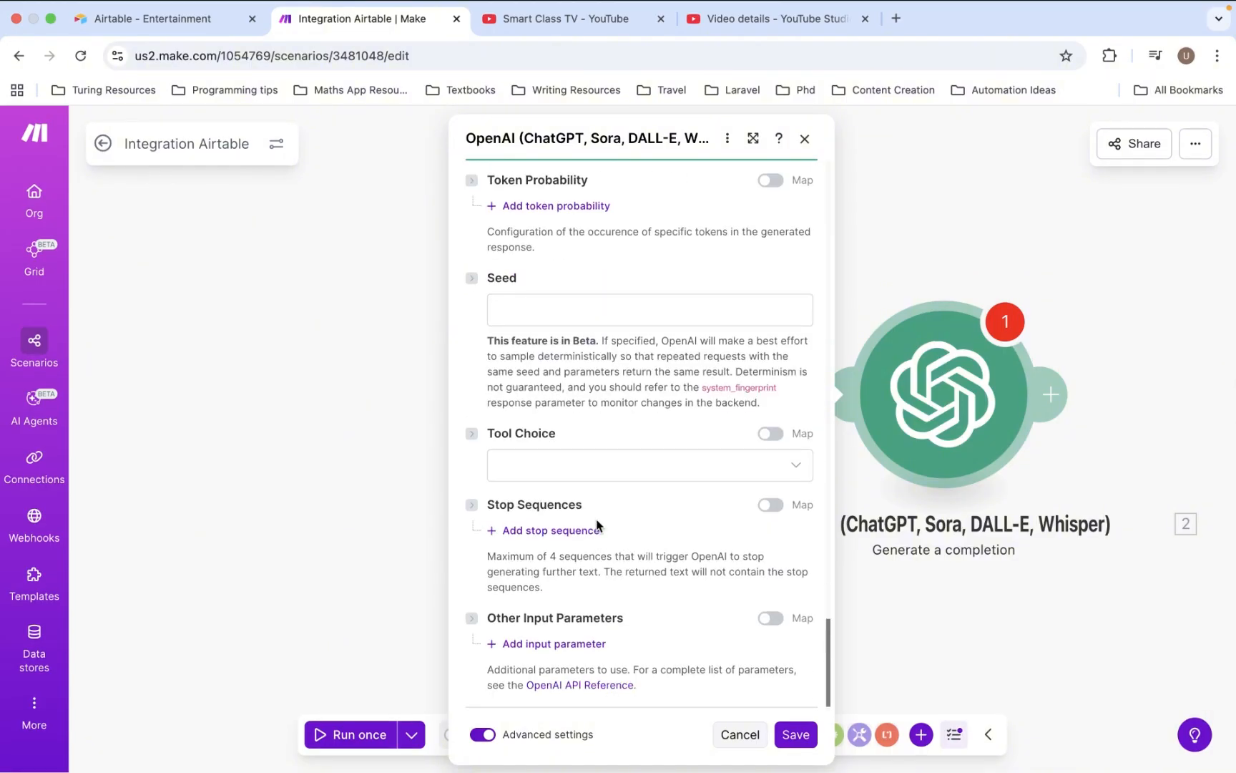
scroll(597, 525, "up", 3)
scroll(597, 524, "up", 10)
- Save the OpenAI module, run the scenario once, and read the generated description in OpenAI's output
left_click(796, 734)
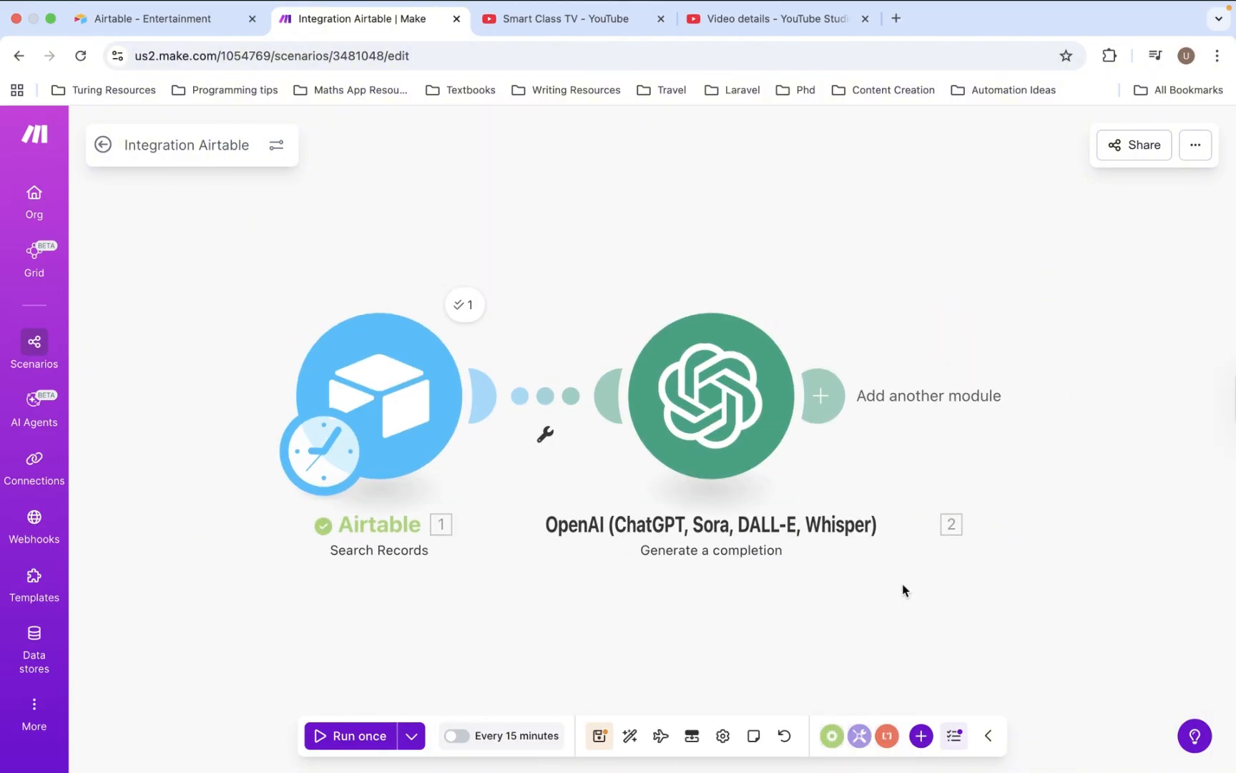
left_click(369, 737)
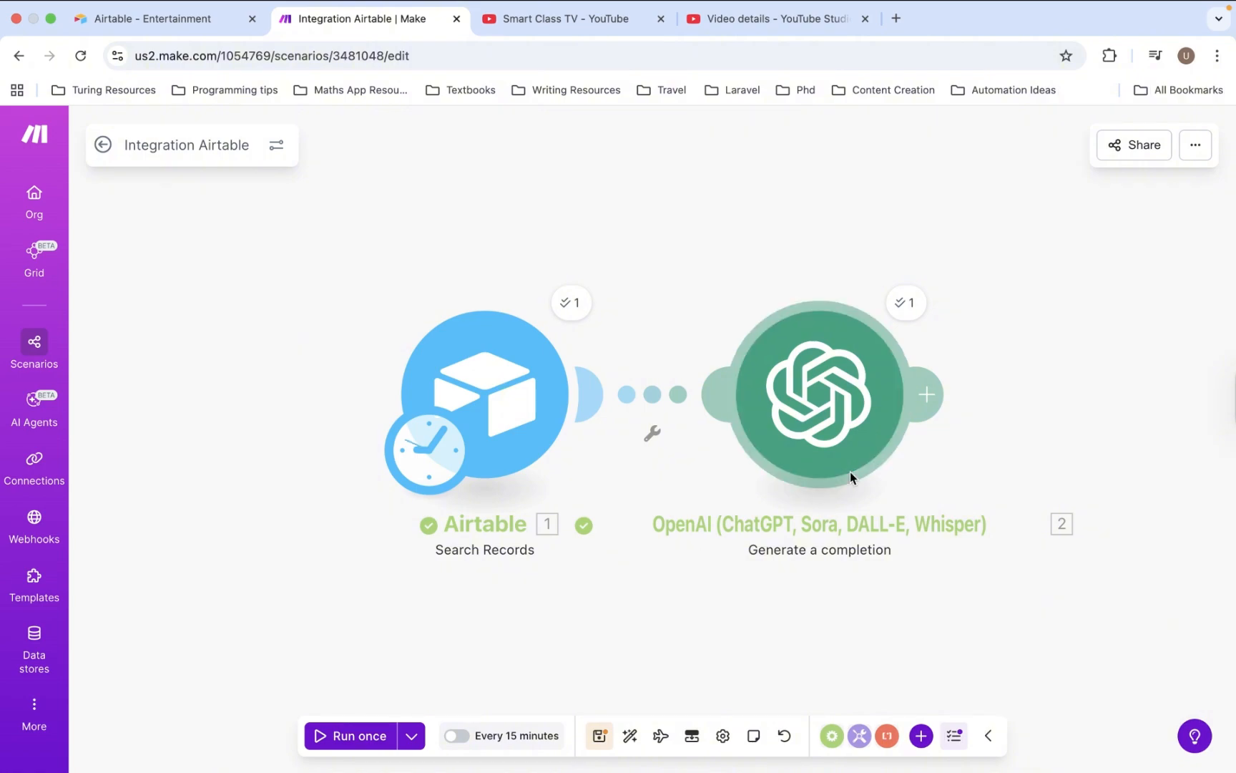
scroll(850, 471, "right", 5)
left_click(780, 313)
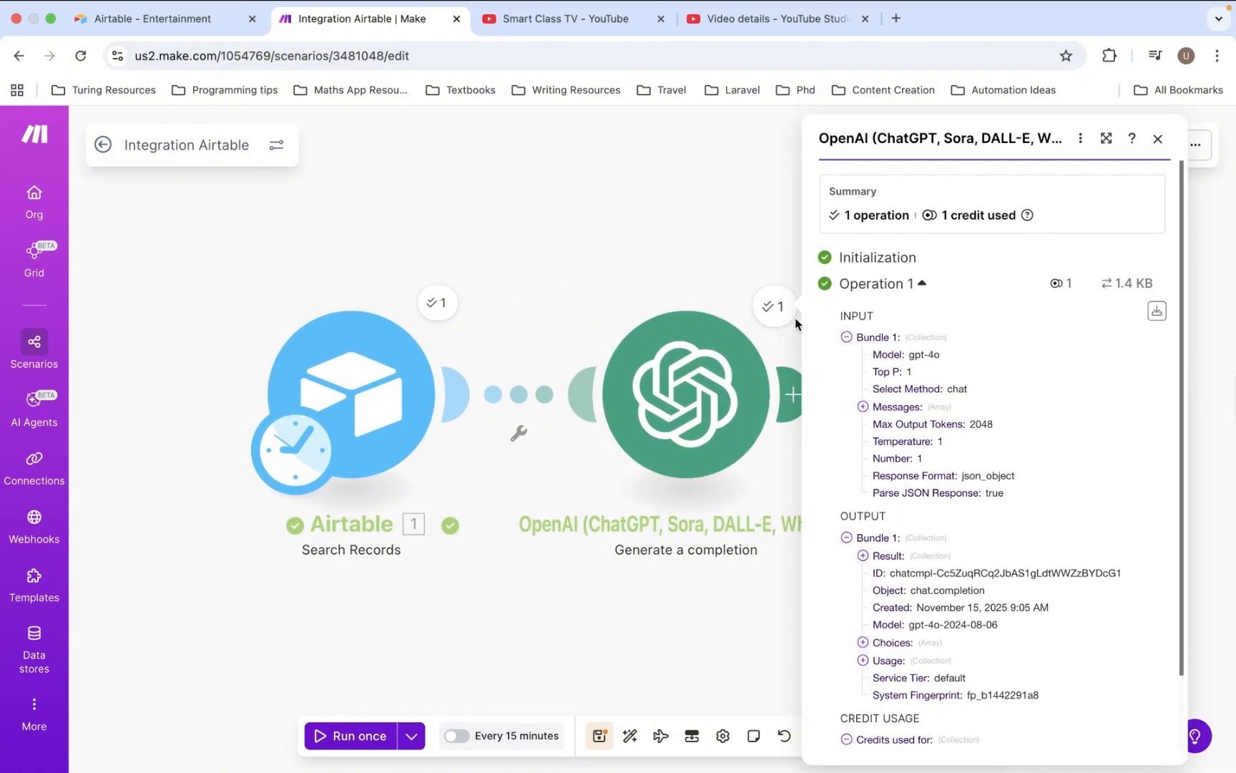
scroll(980, 566, "down", 2)
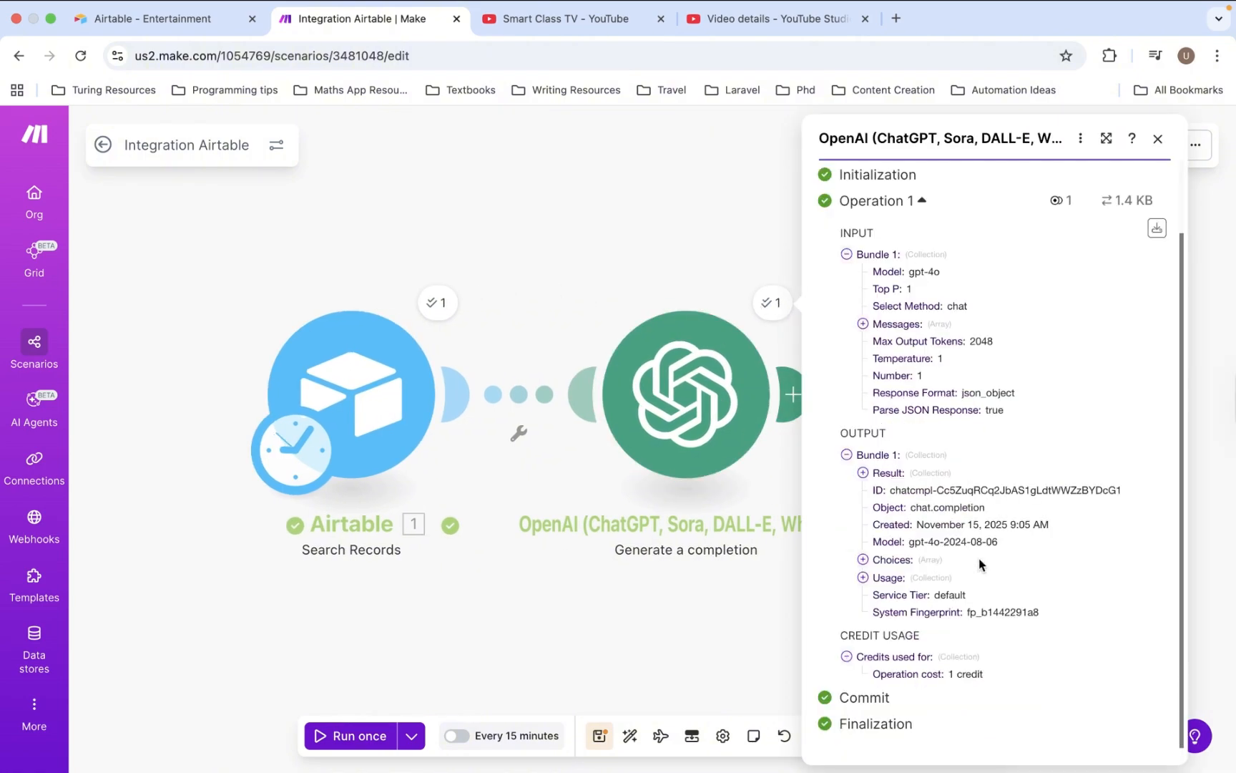
left_click(863, 472)
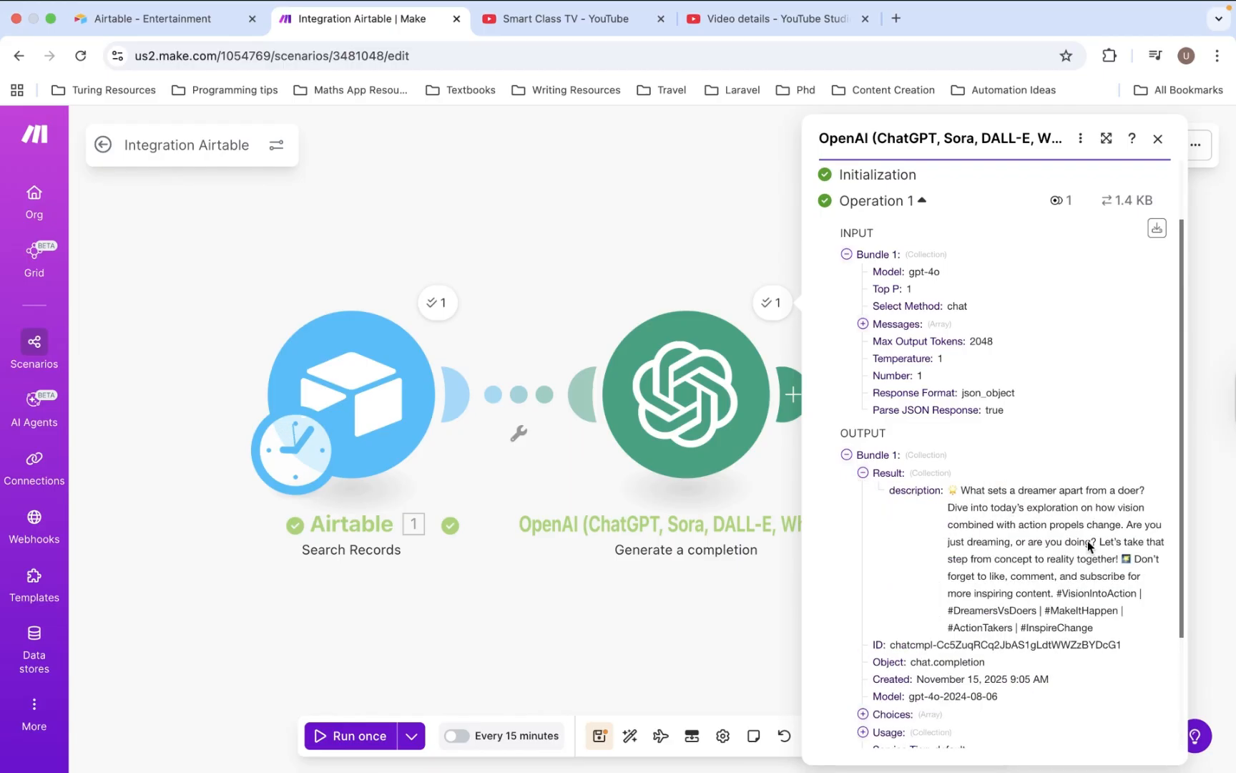
left_click(729, 595)
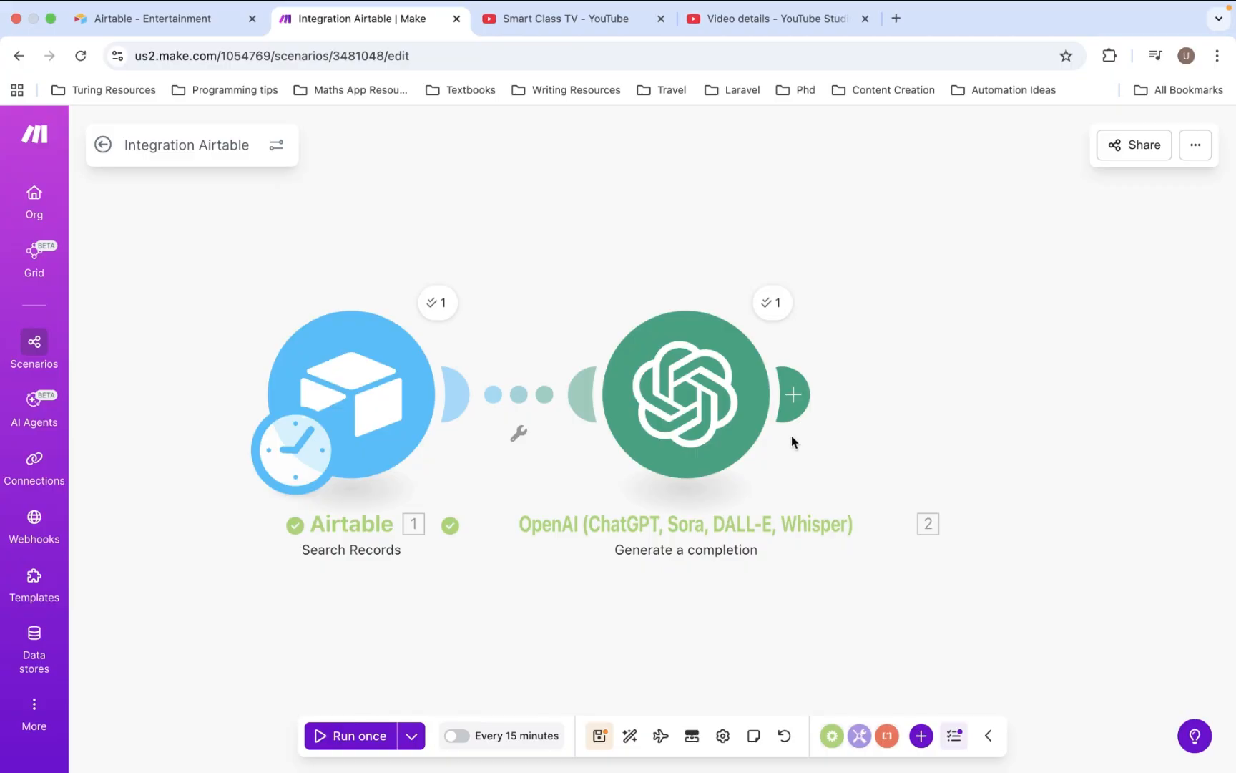
- Add an HTTP Get a file step after OpenAI, with the URL mapped to Airtable's Cloudinary Url
left_click(798, 395)
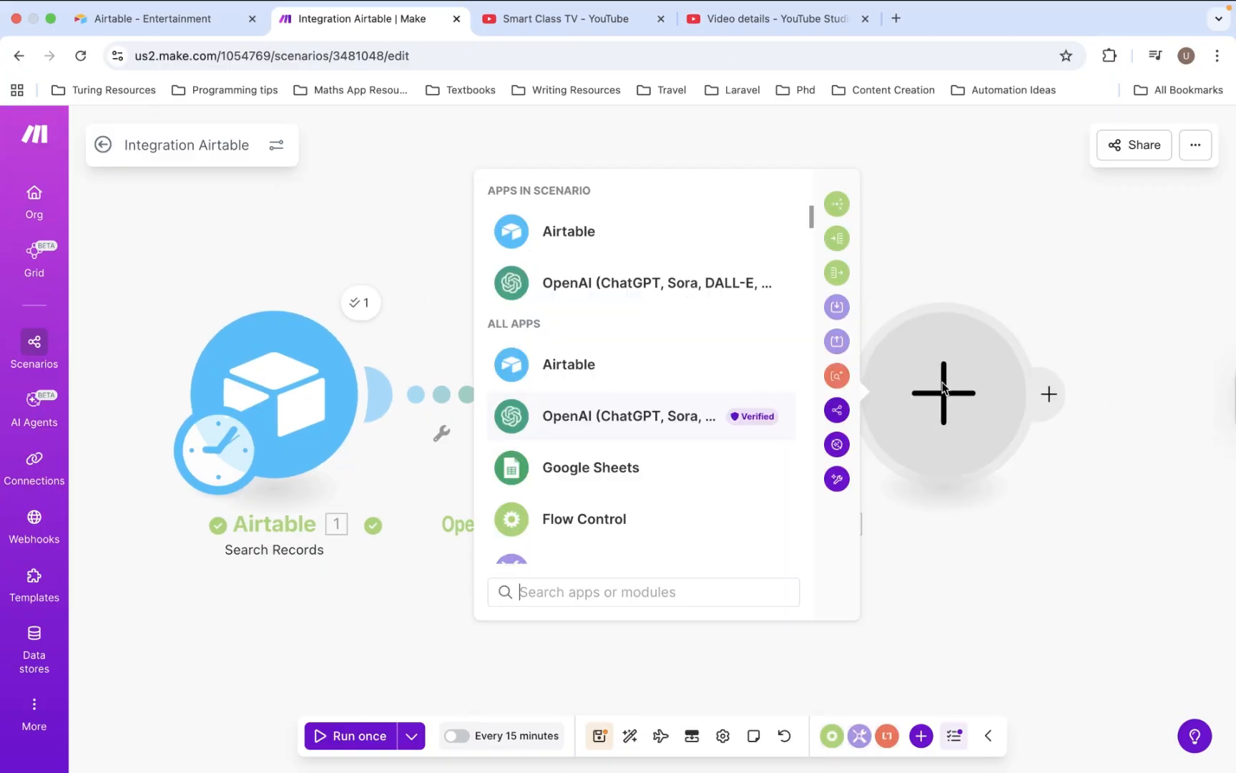
scroll(628, 455, "down", 3)
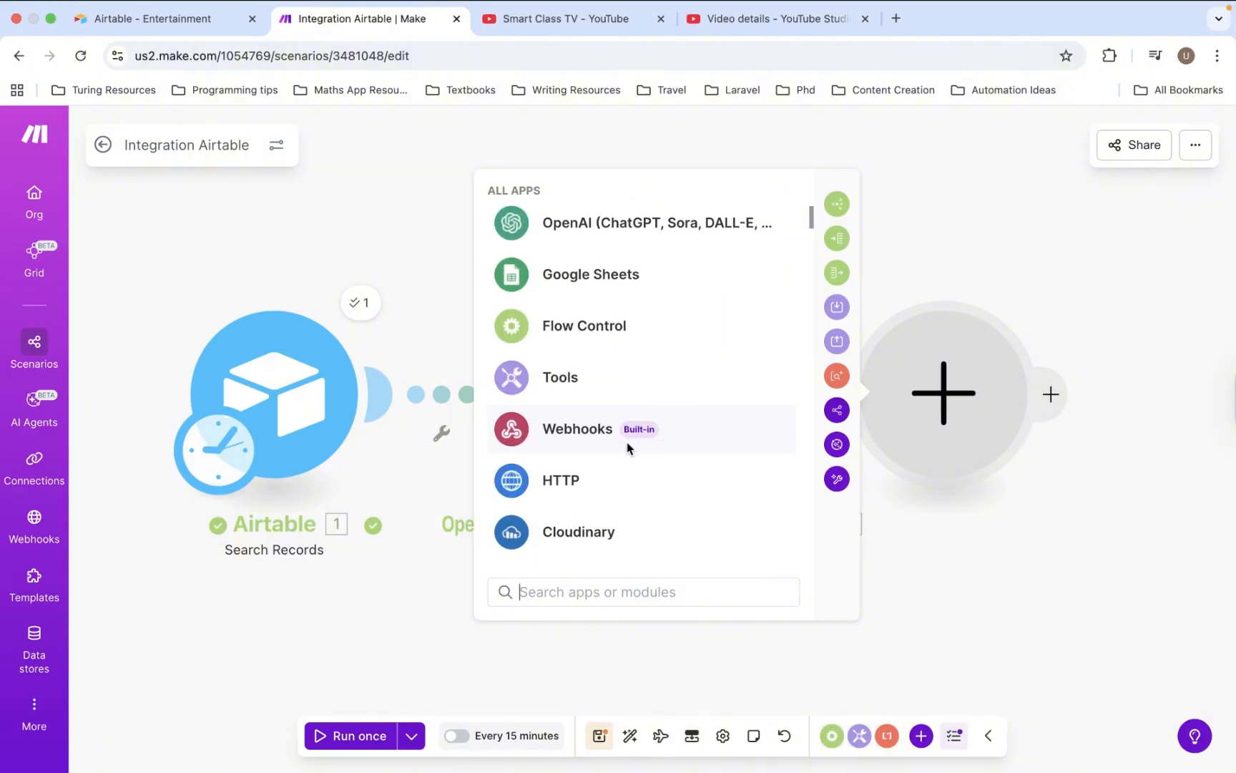
left_click(559, 479)
scroll(590, 440, "down", 1)
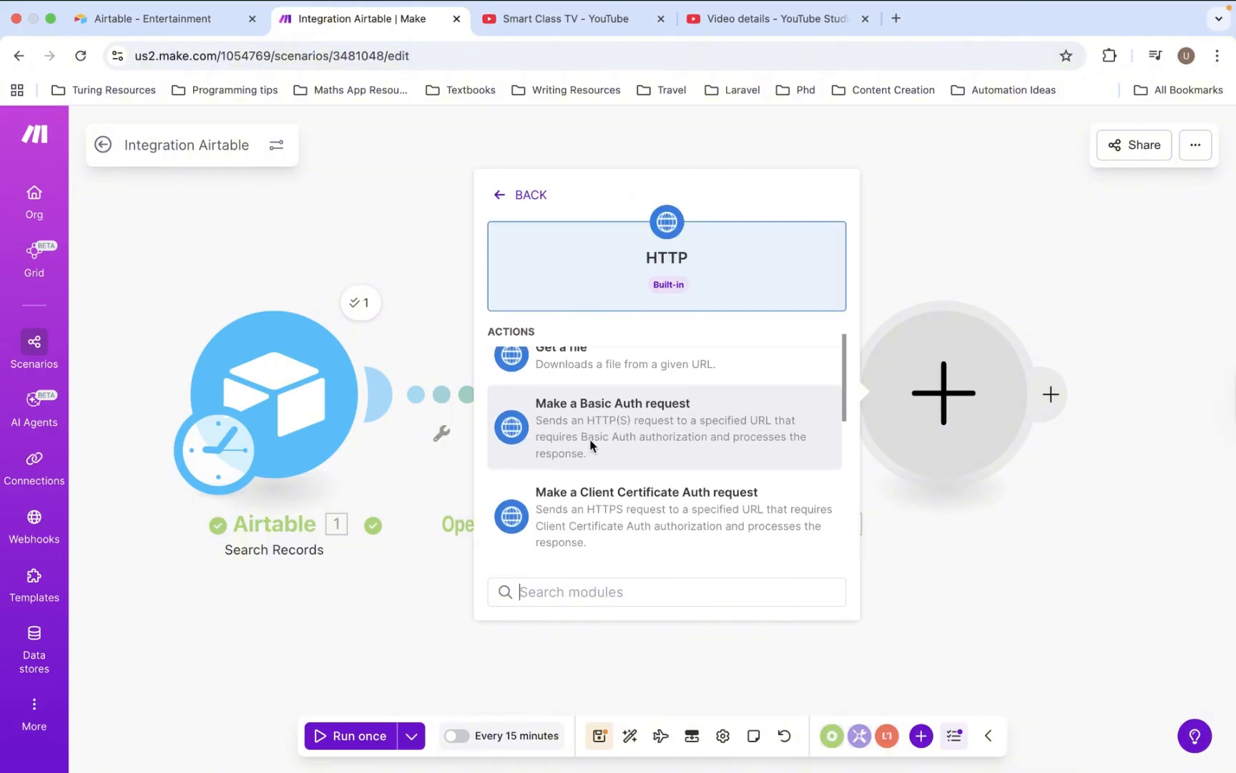
scroll(589, 422, "up", 1)
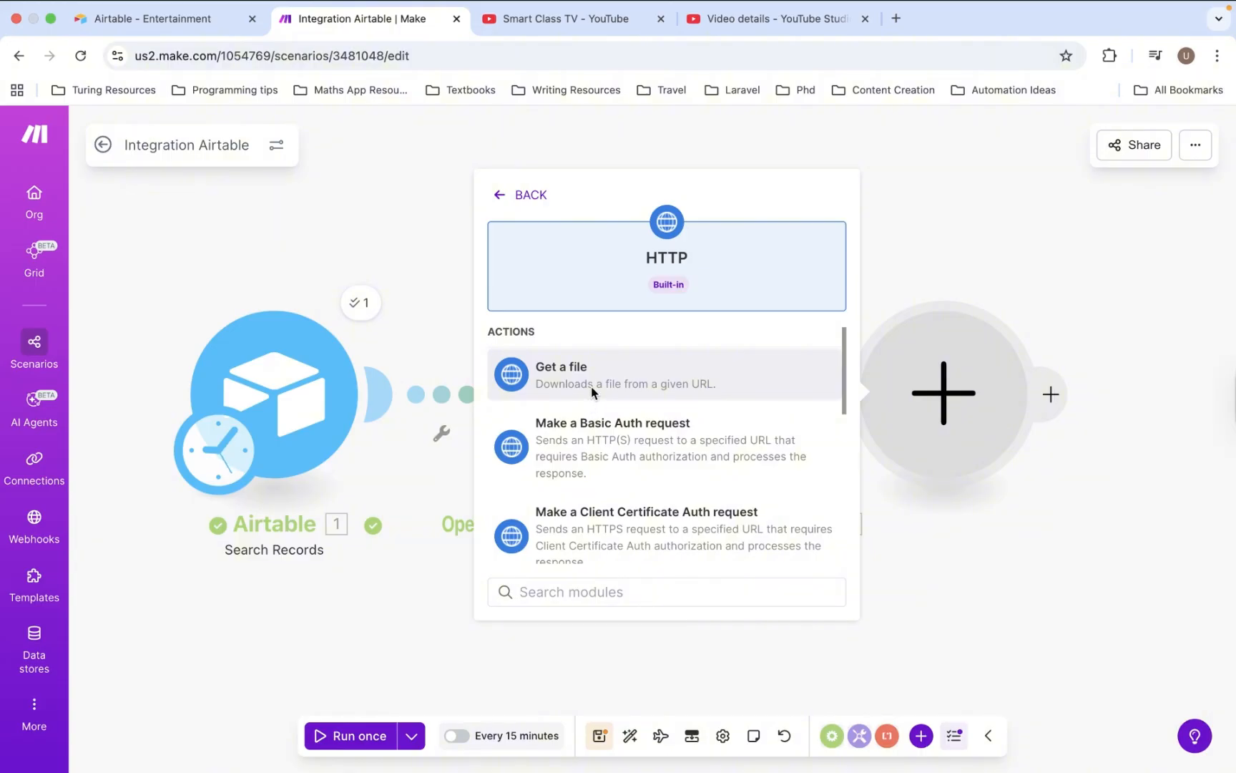
left_click(591, 387)
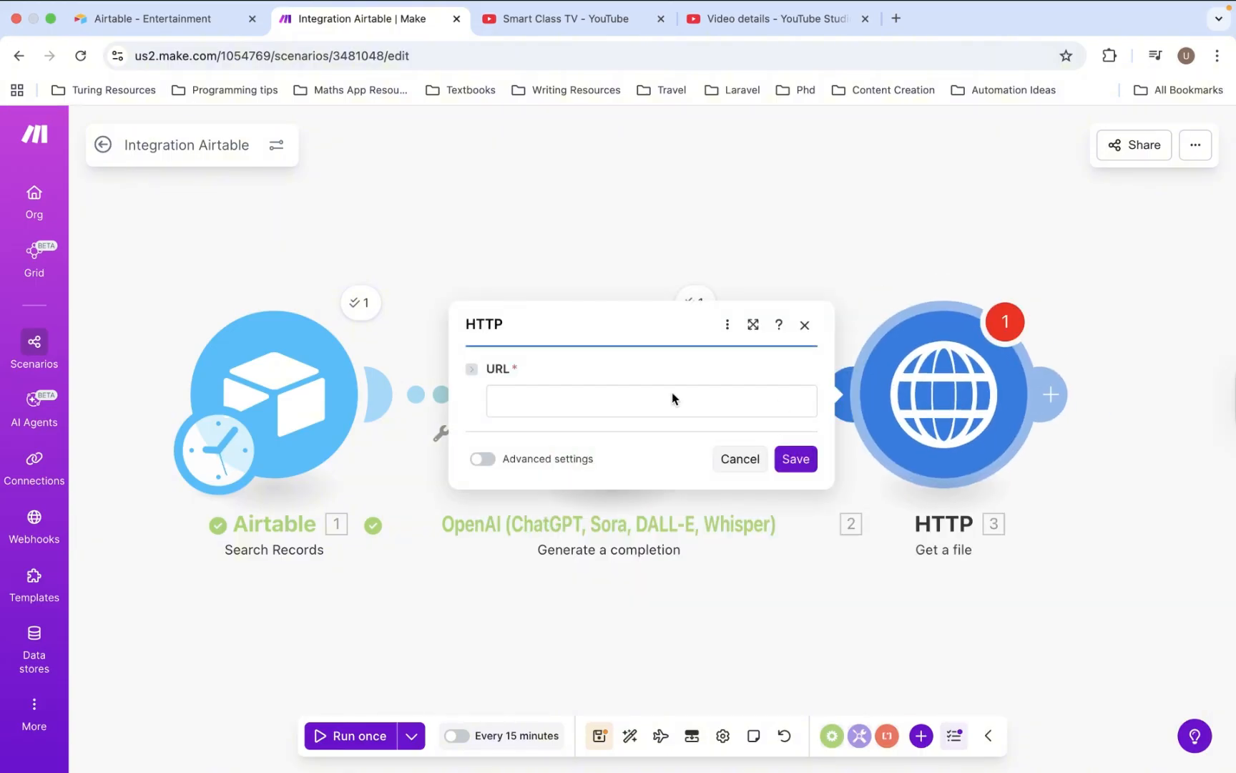
left_click(673, 398)
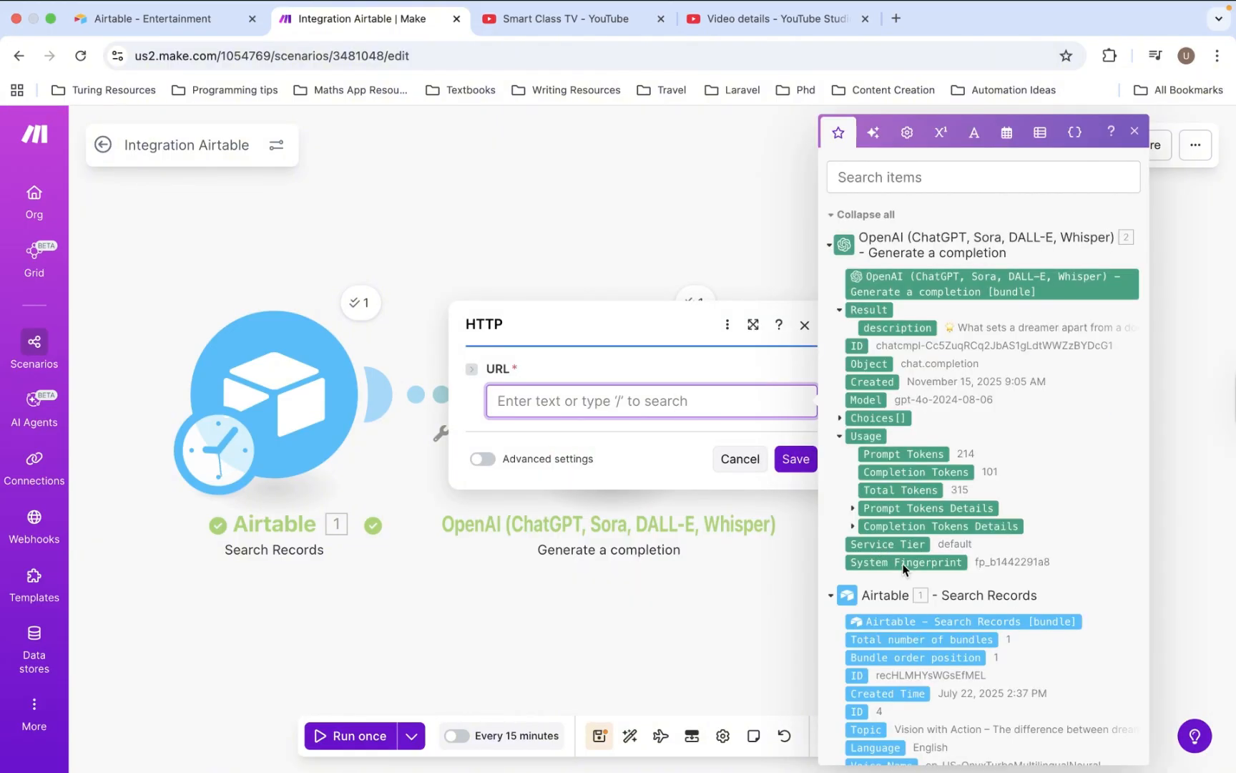
scroll(903, 569, "down", 5)
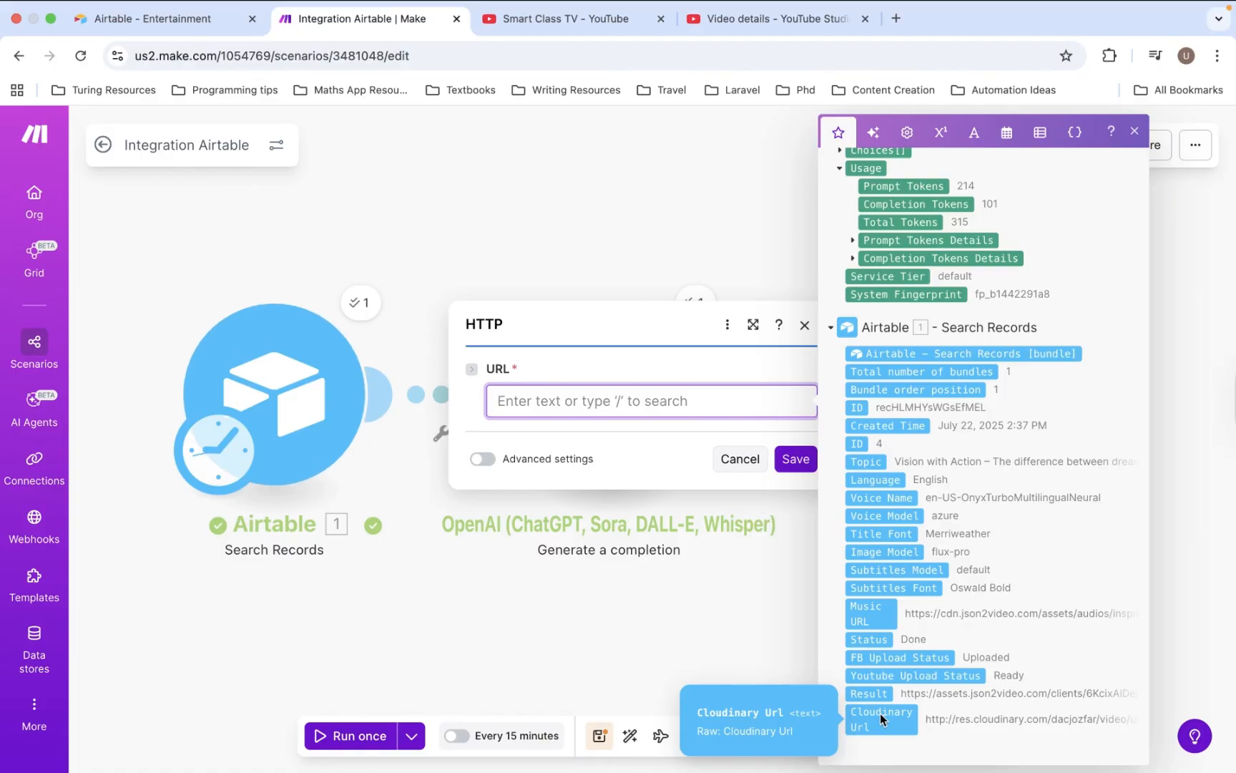
left_click(880, 713)
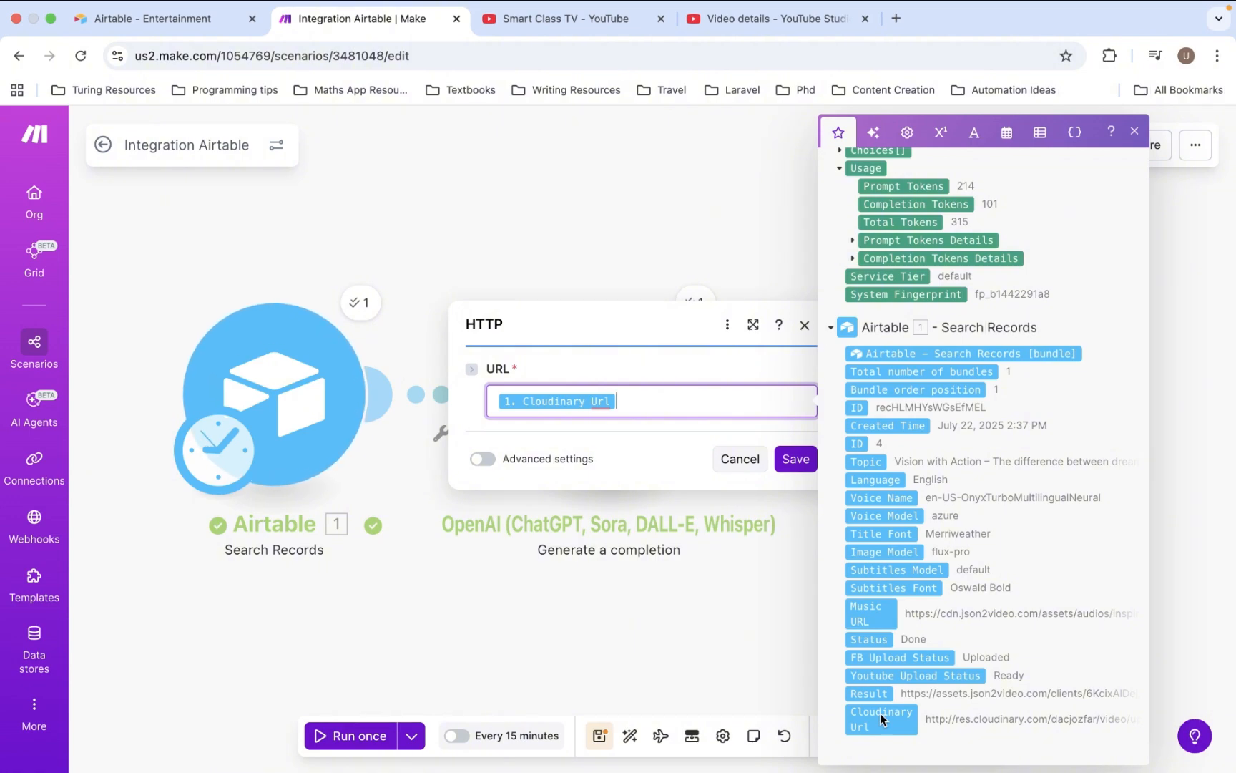
- Save the HTTP step and add a YouTube Upload a Video module after it
left_click(795, 458)
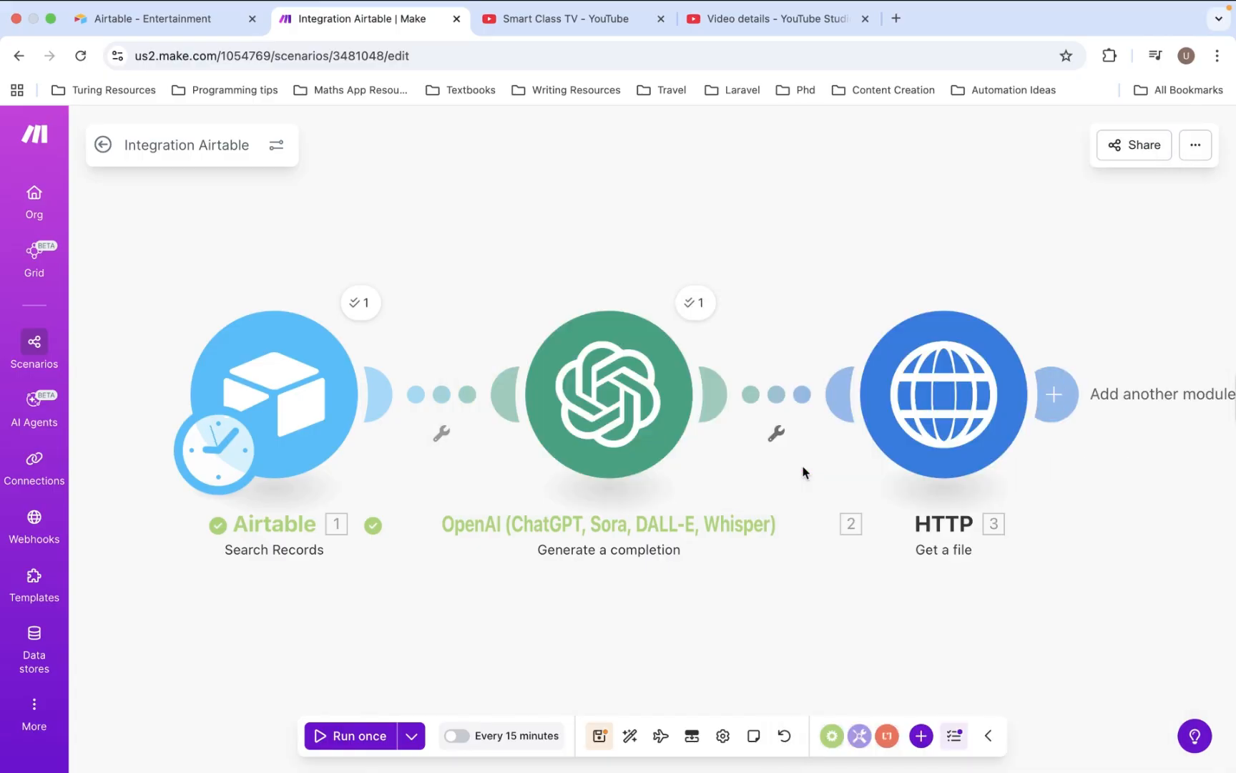
scroll(924, 491, "right", 10)
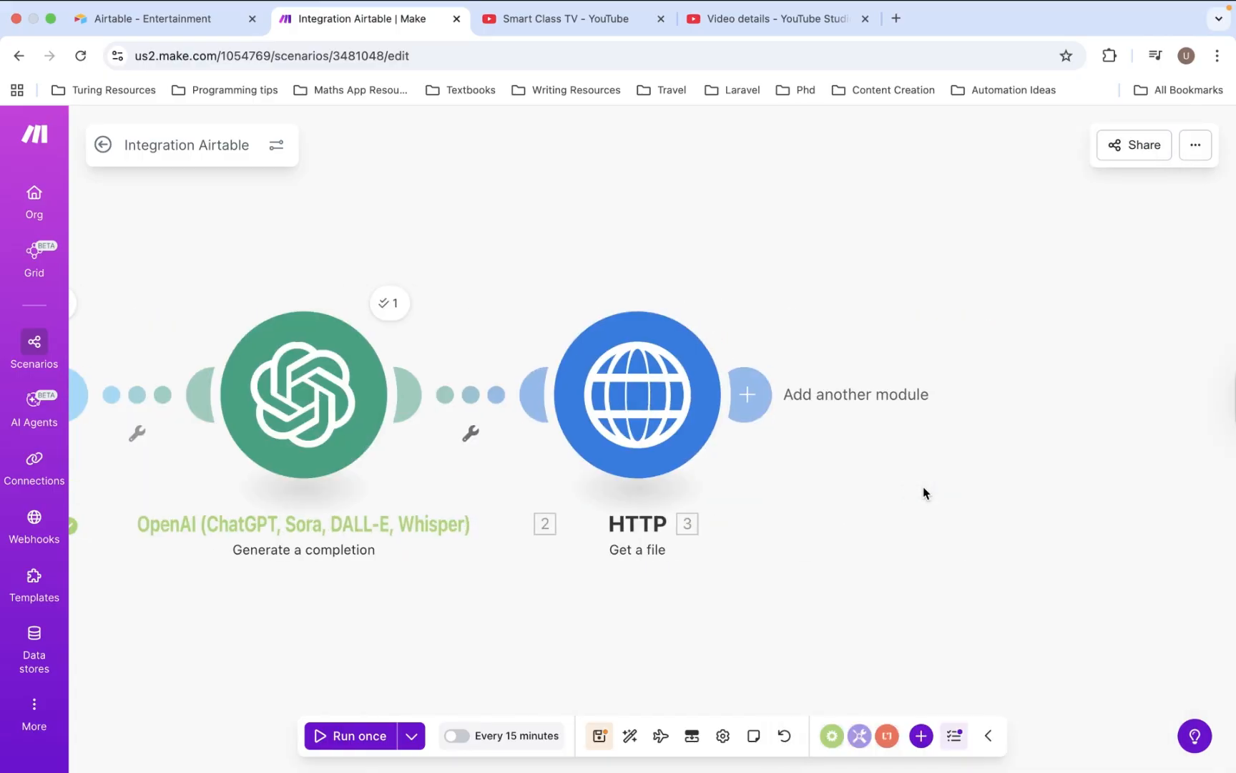
scroll(922, 492, "left", 2)
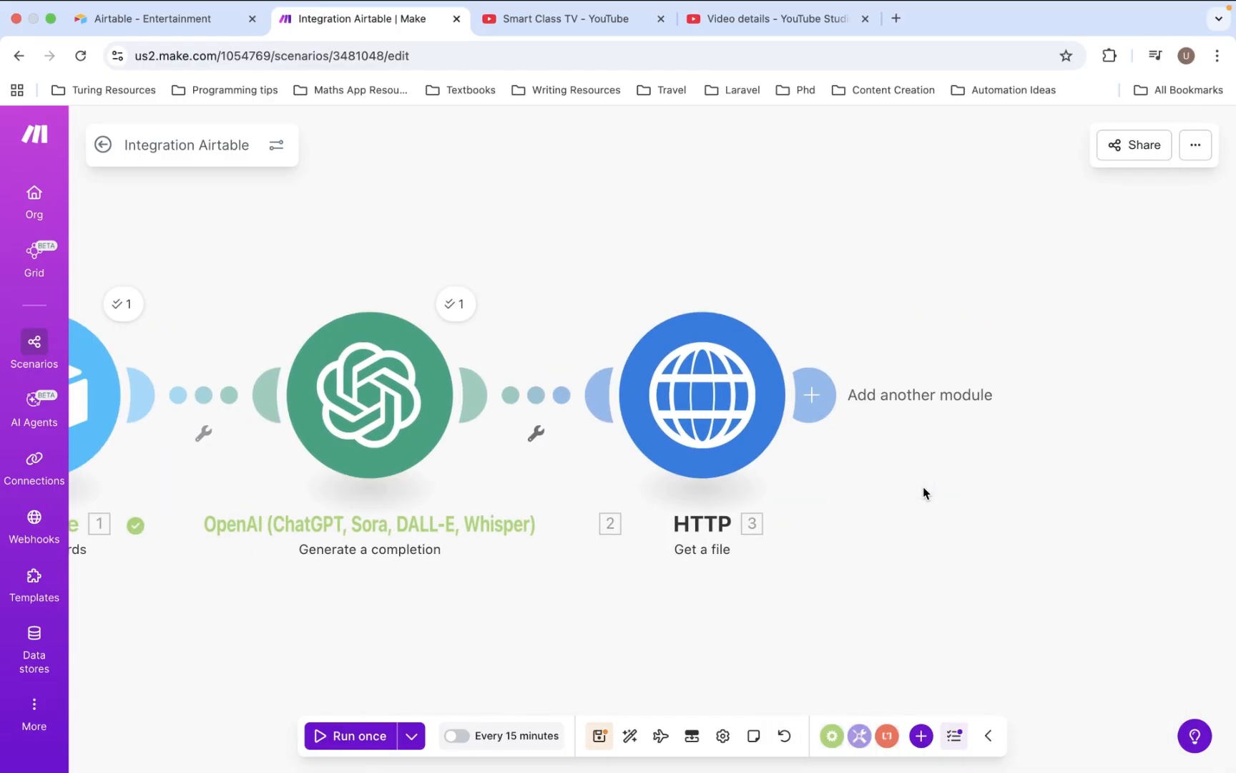
left_click(827, 414)
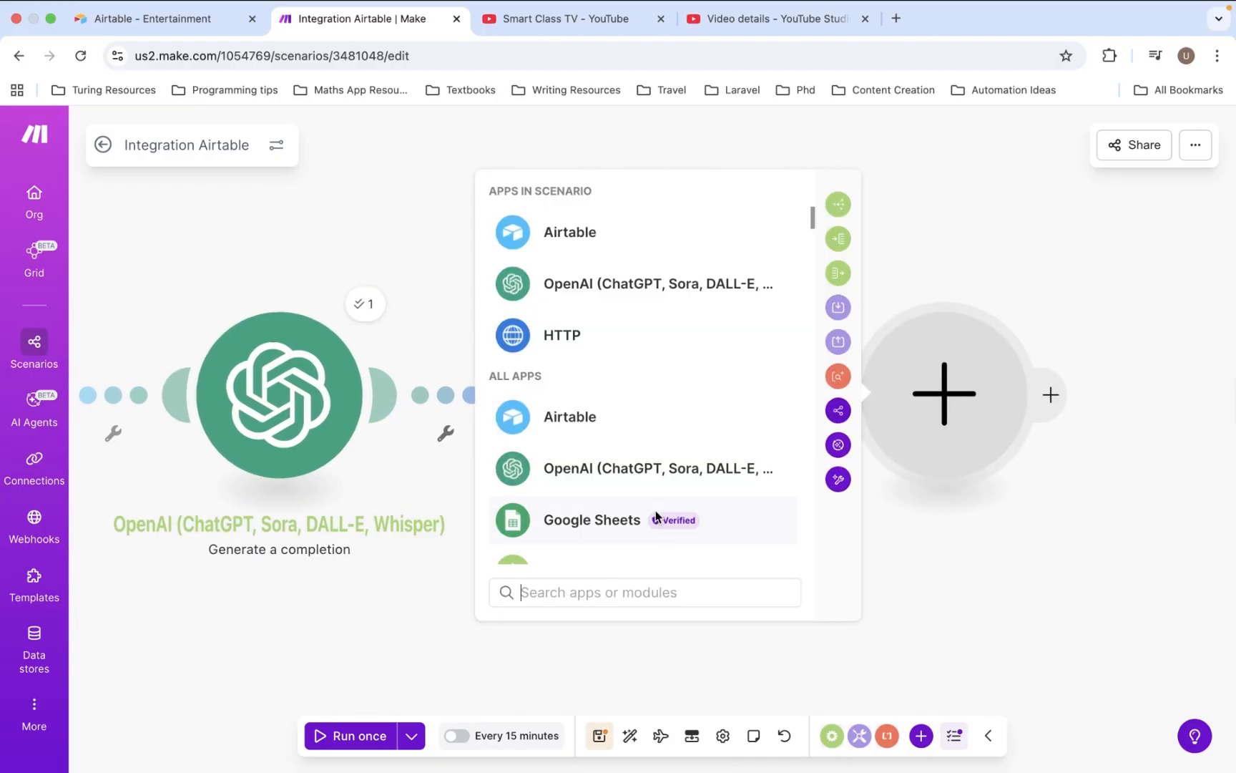
scroll(656, 510, "down", 5)
scroll(656, 510, "down", 6)
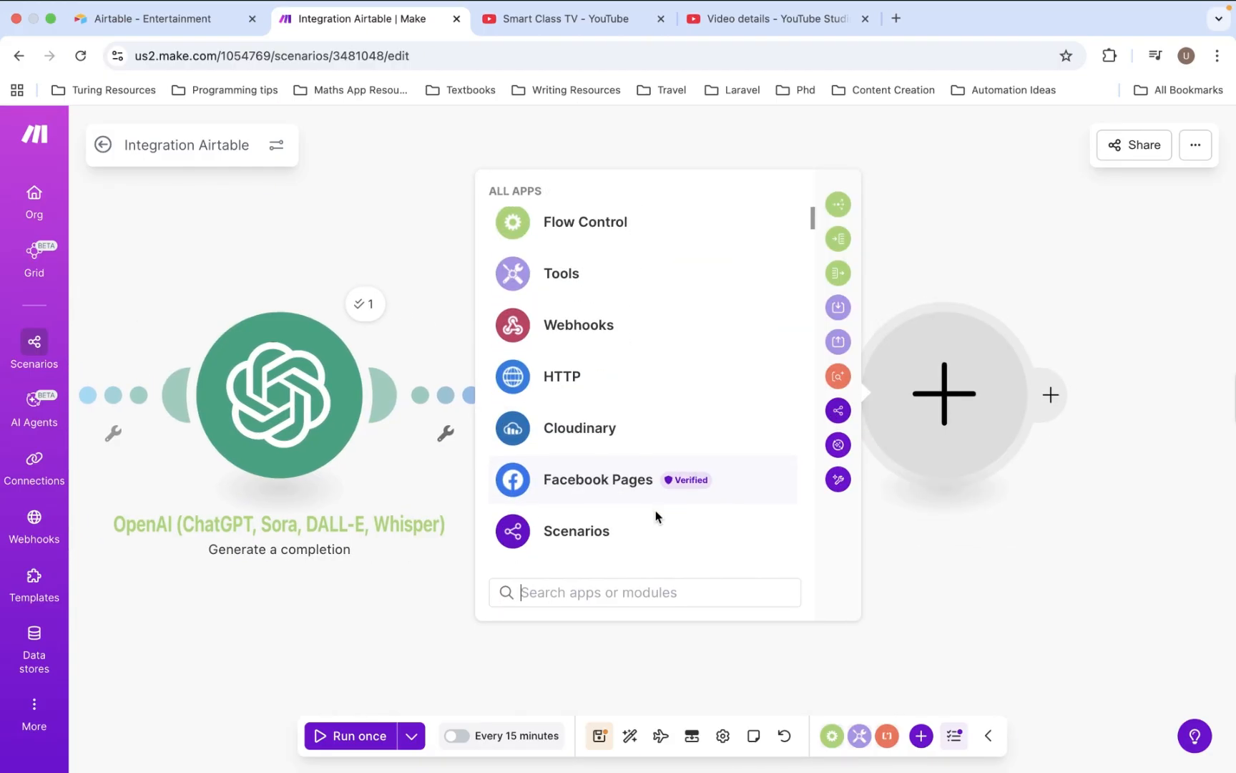
left_click(565, 393)
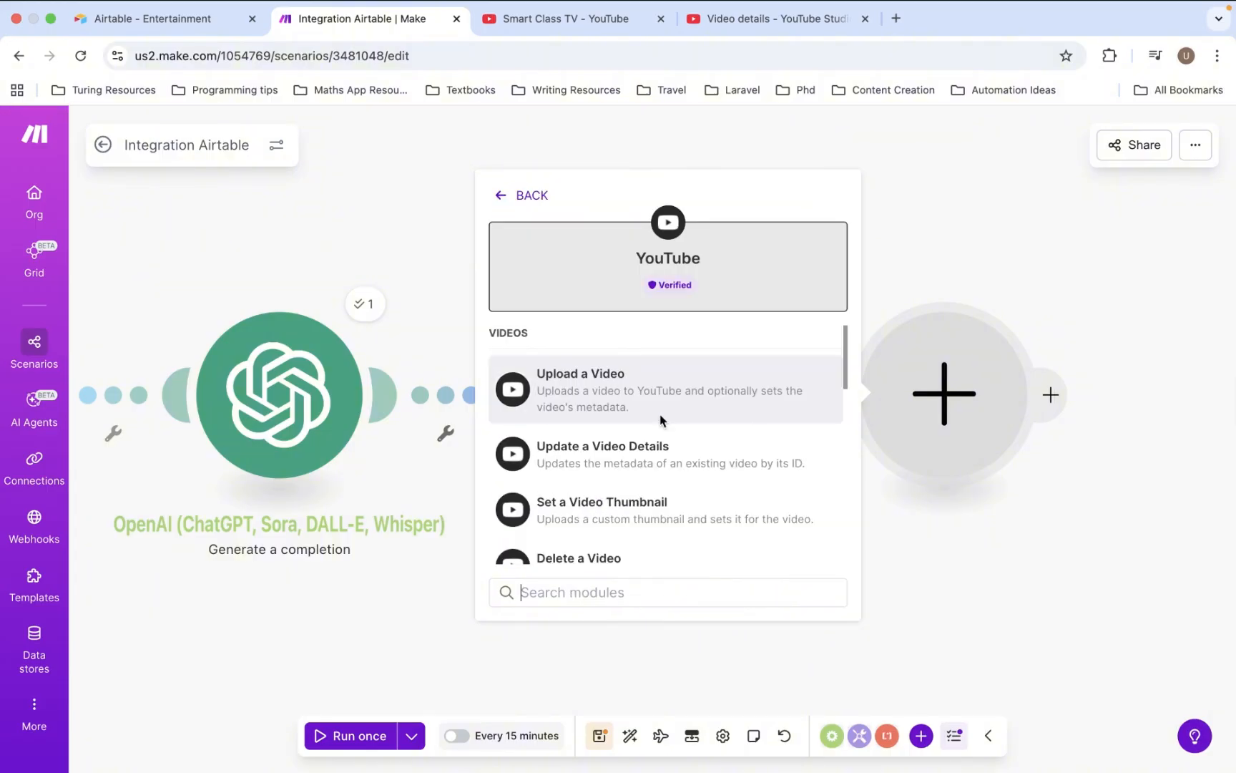
left_click(632, 389)
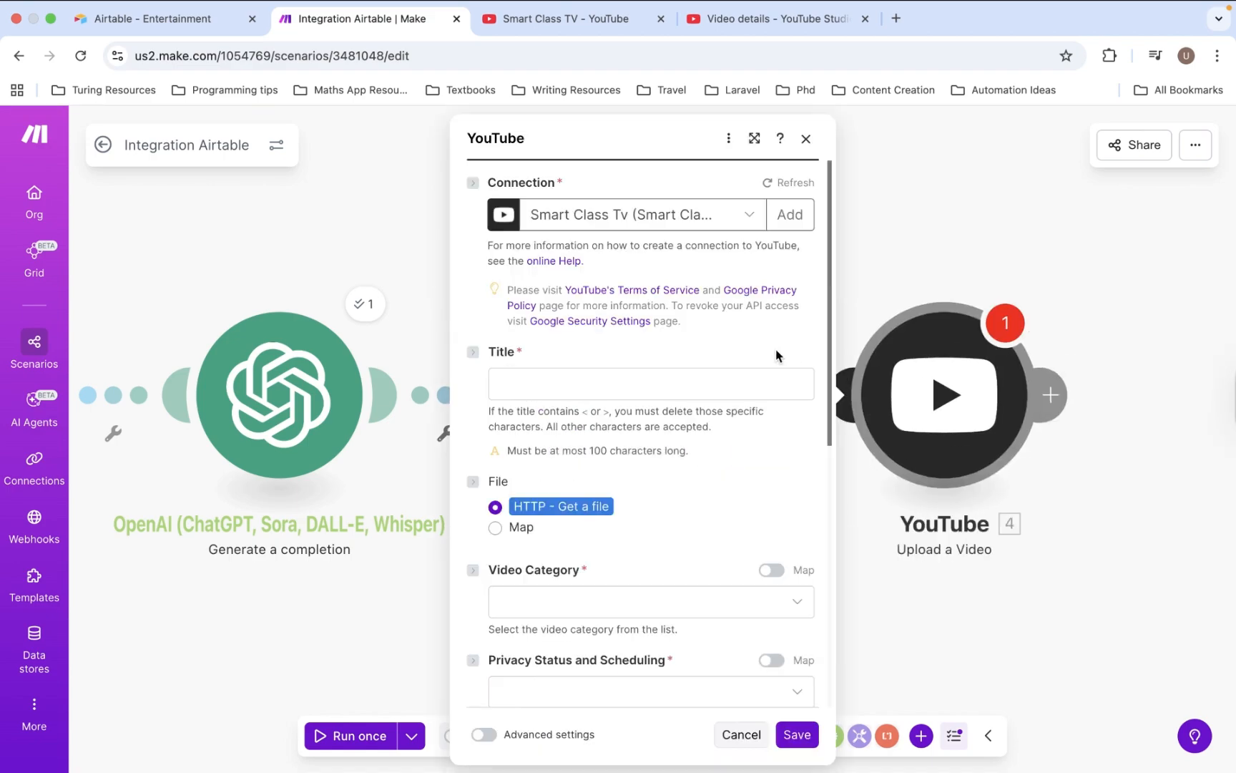
- Map the Airtable Topic into the YouTube video Title, without creating a new connection
left_click(794, 216)
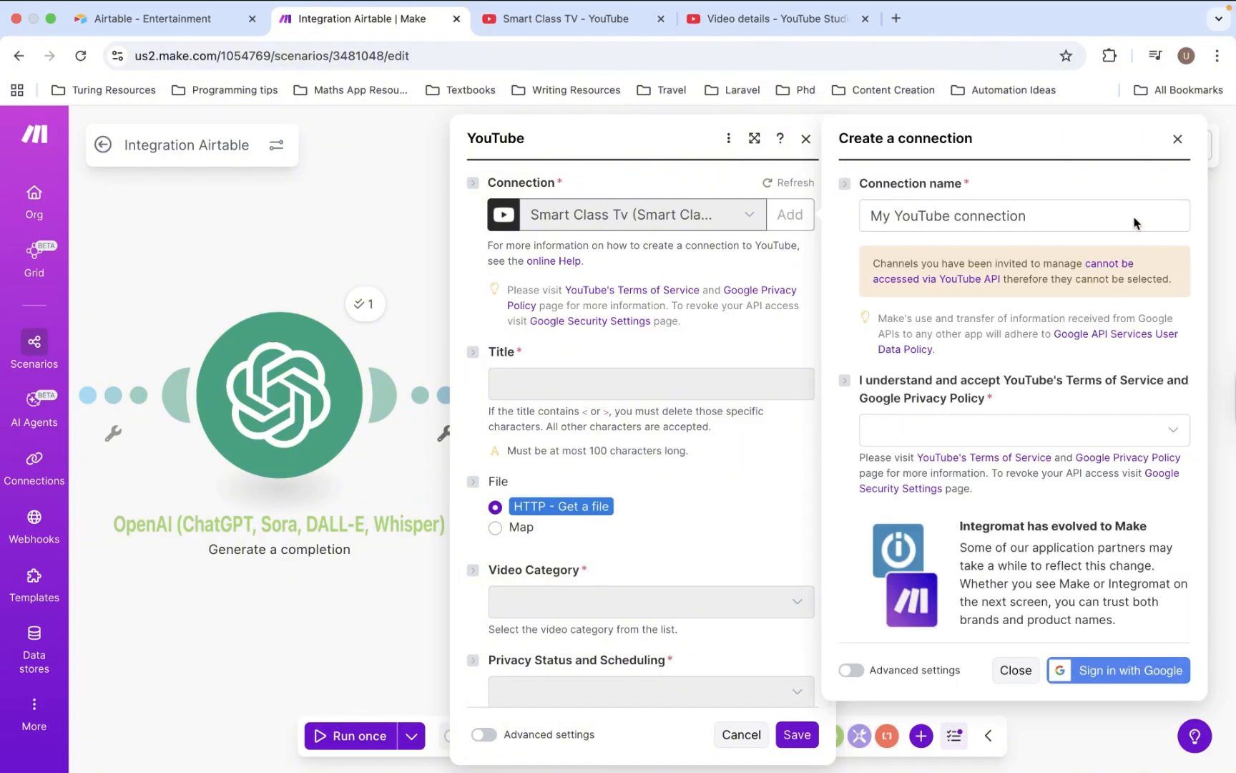
left_click(1178, 138)
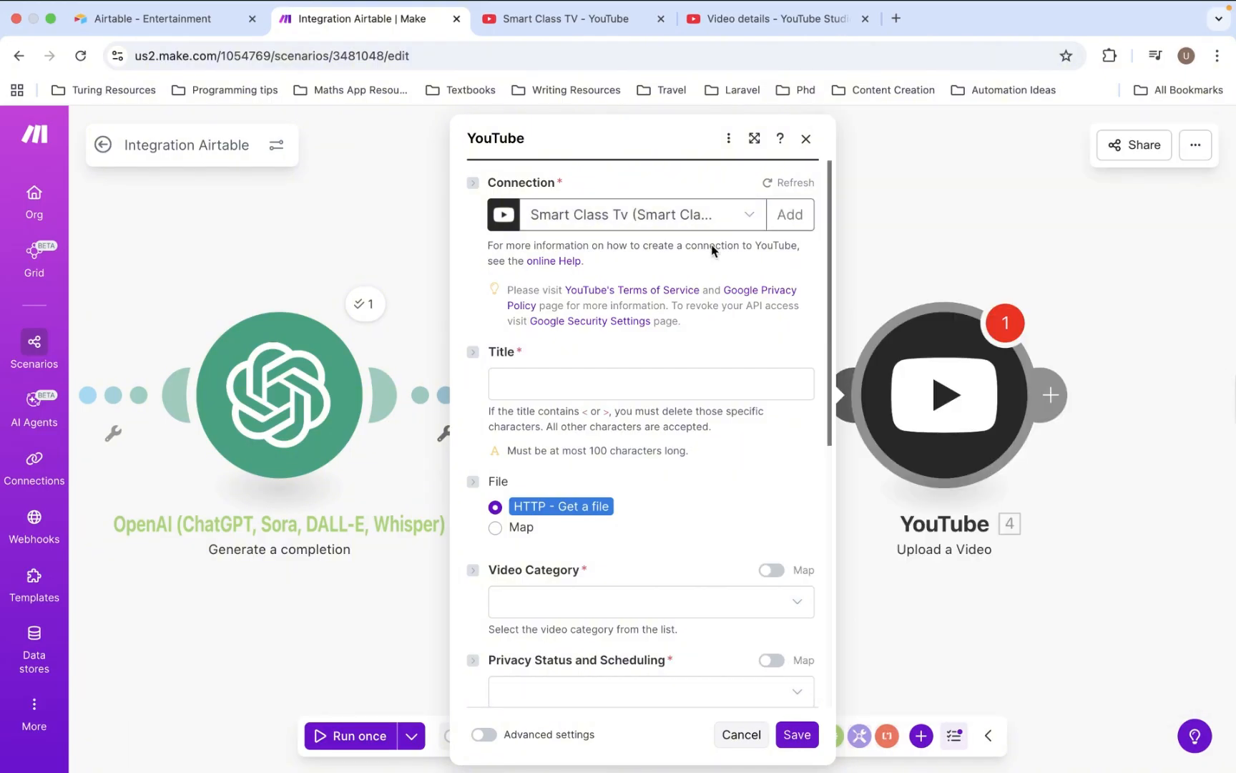
left_click(601, 387)
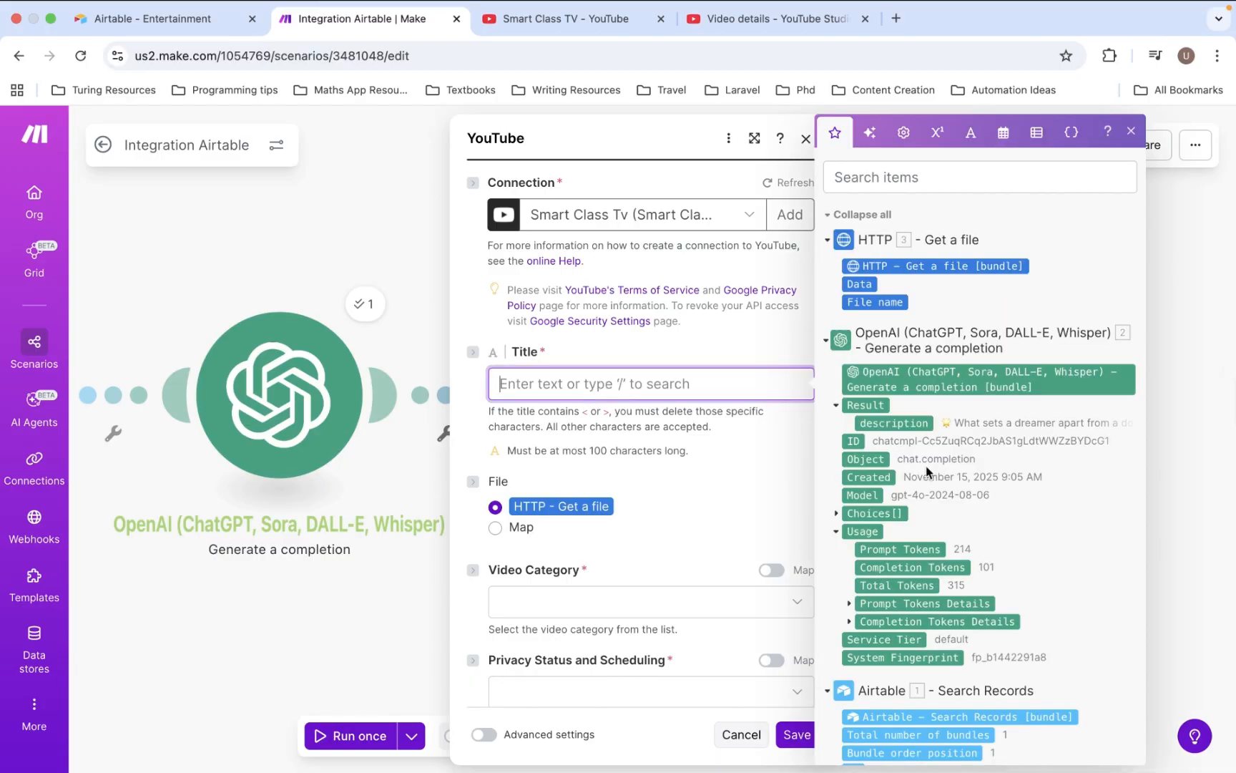
scroll(926, 465, "down", 5)
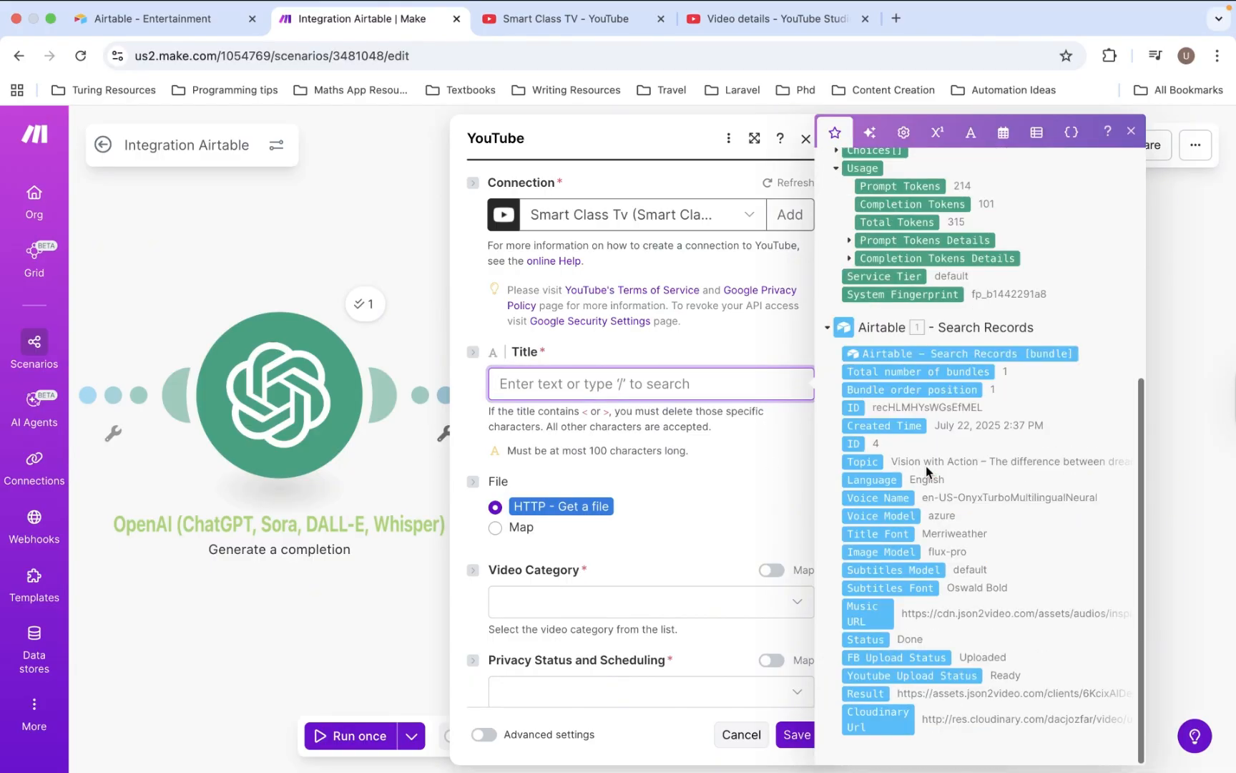
left_click(869, 463)
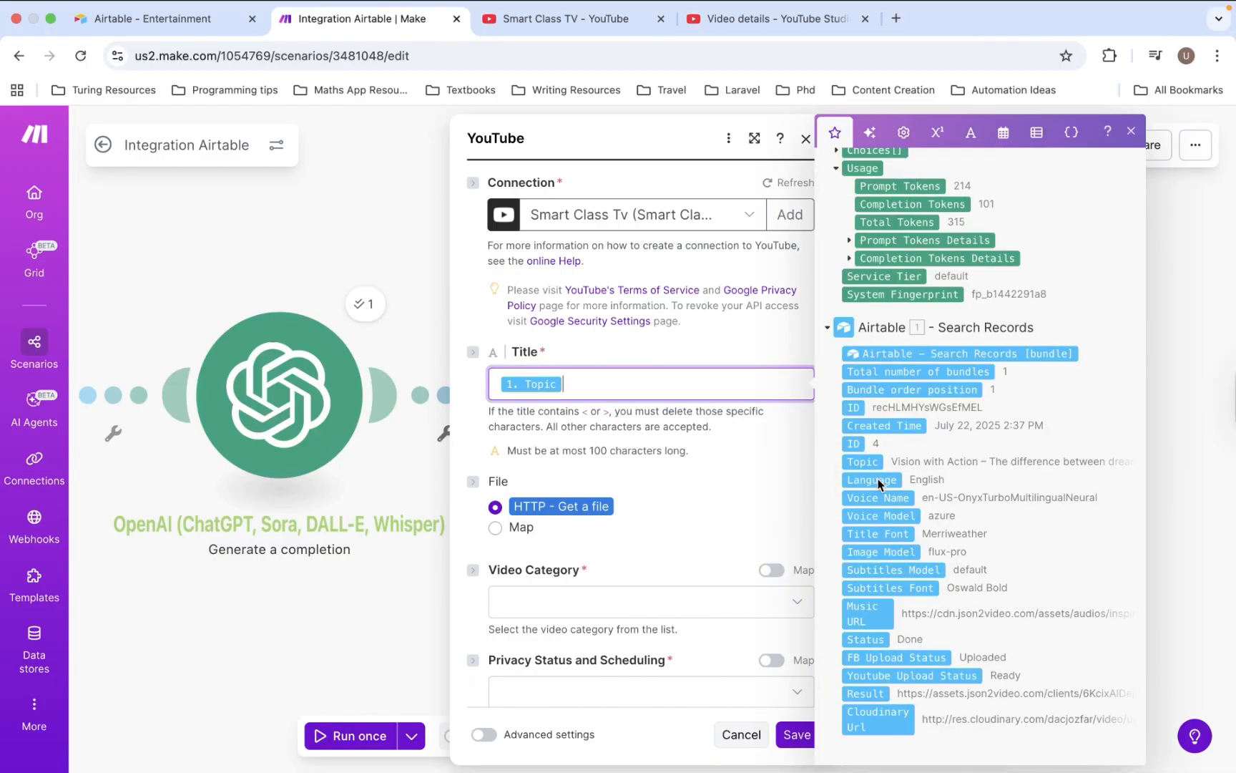
- Set the video category to Education
scroll(654, 478, "down", 2)
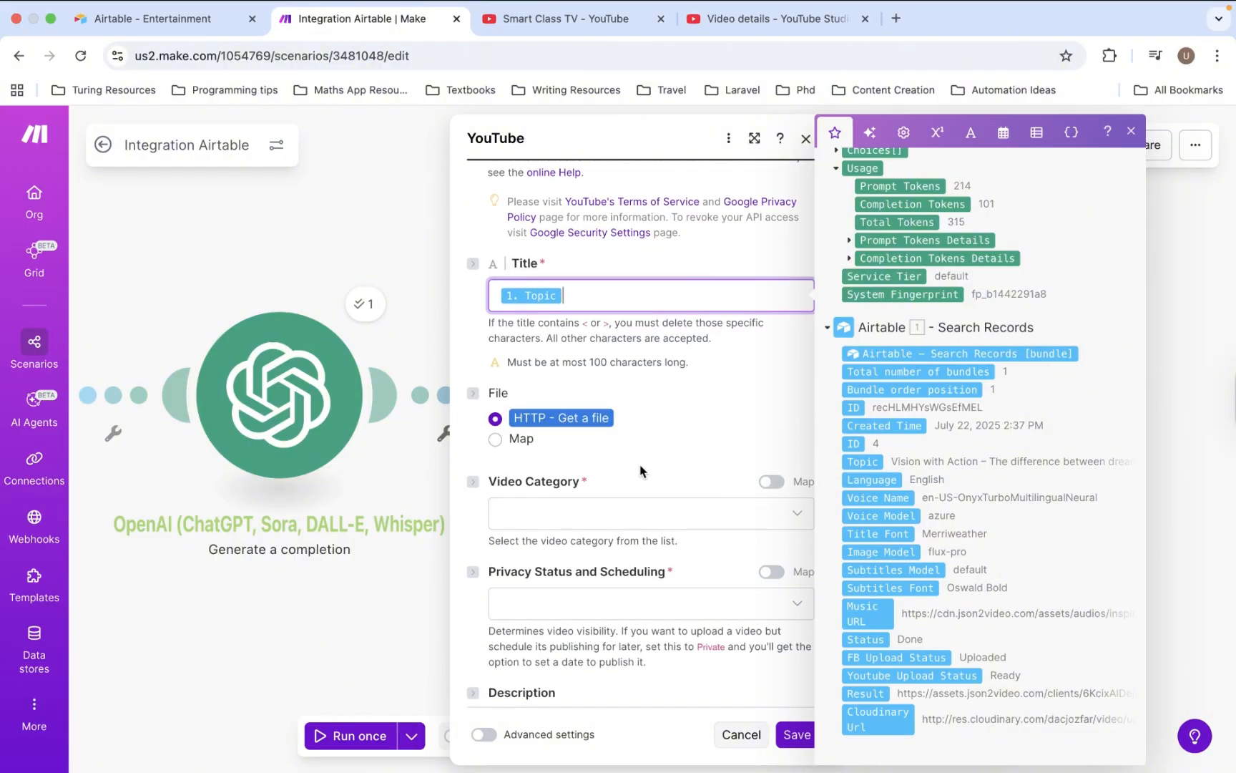
left_click(634, 515)
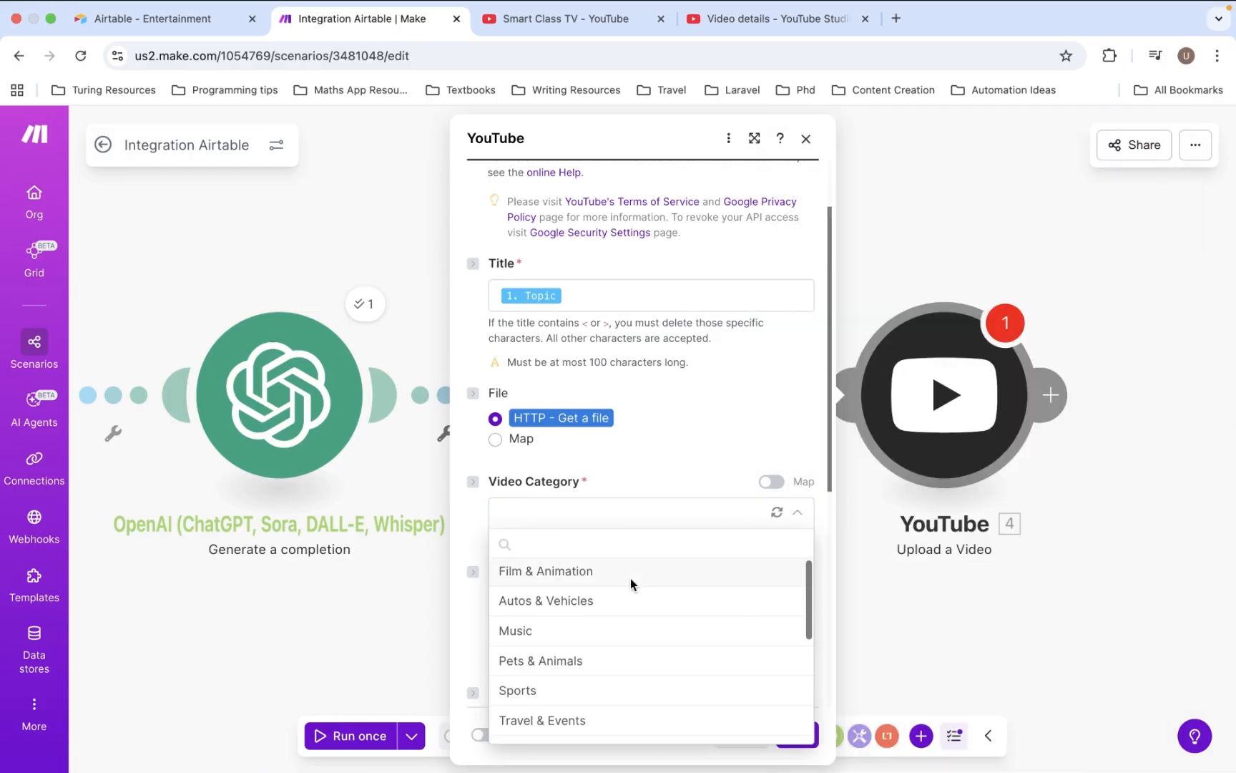
scroll(631, 579, "down", 5)
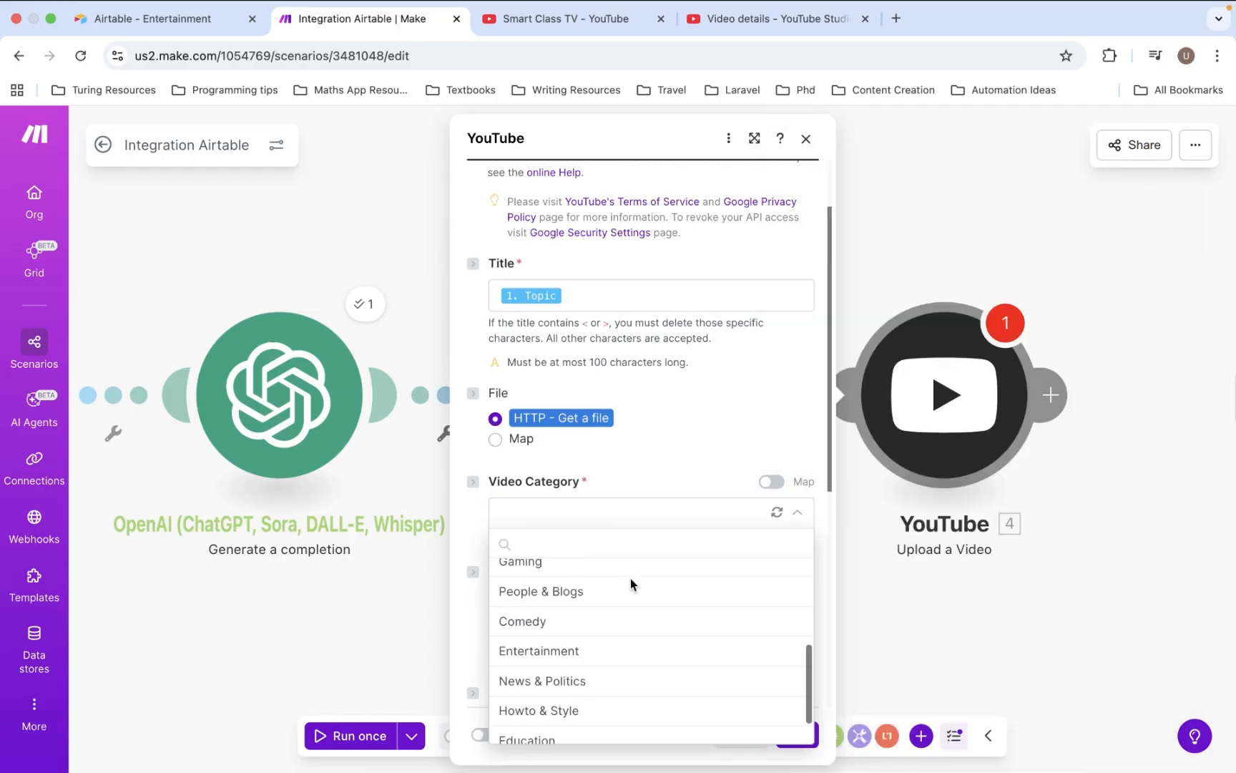
scroll(631, 579, "down", 2)
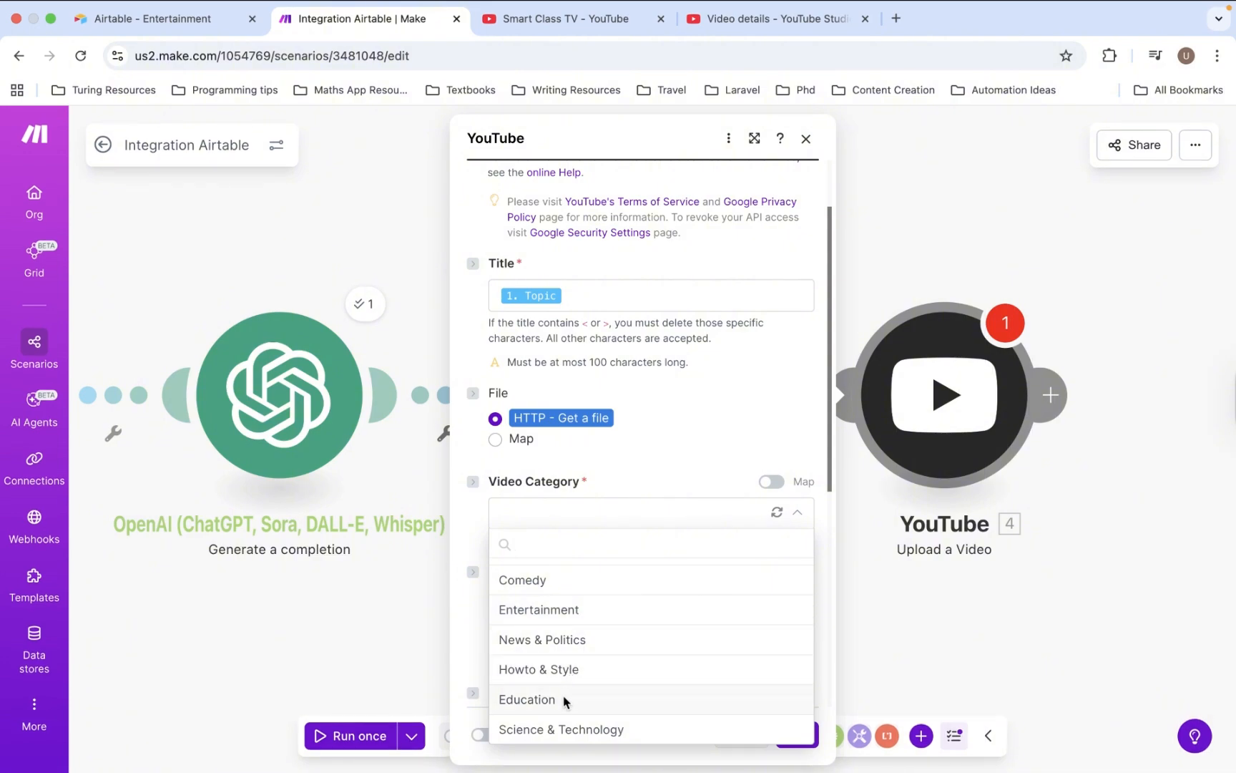
scroll(565, 701, "up", 5)
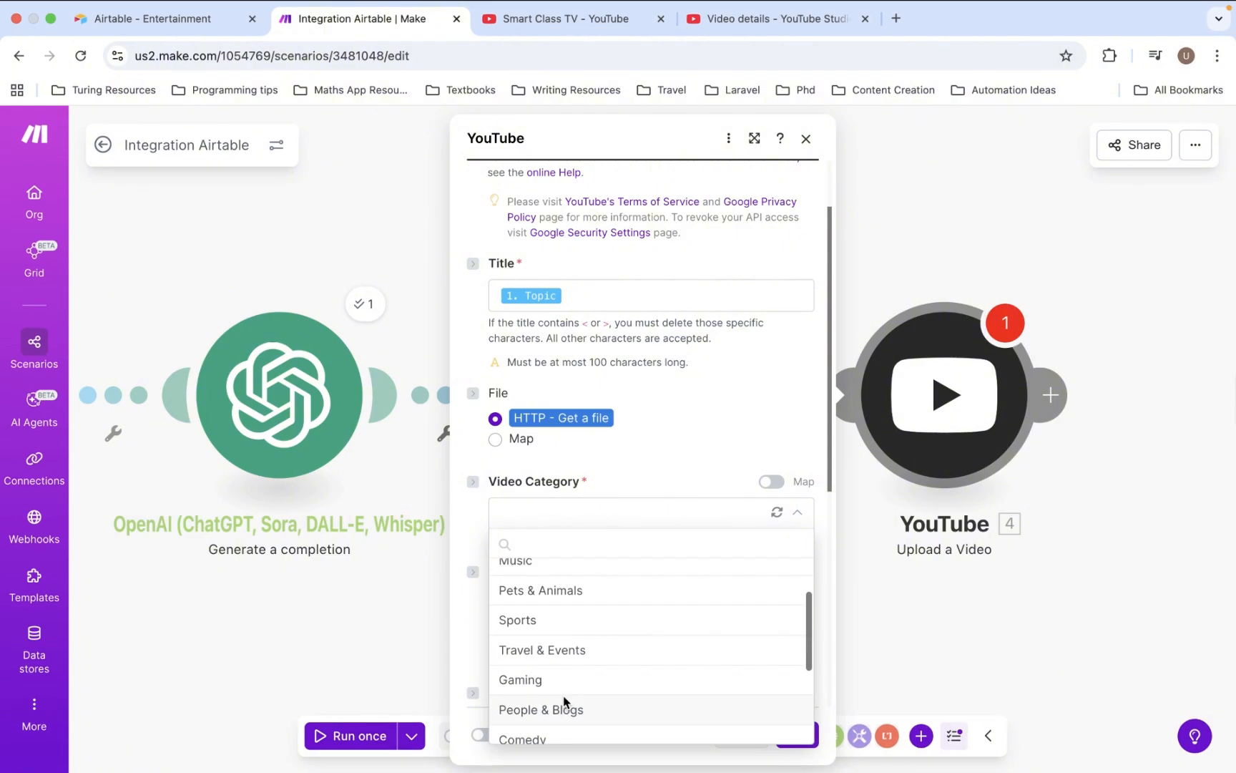
scroll(565, 701, "up", 3)
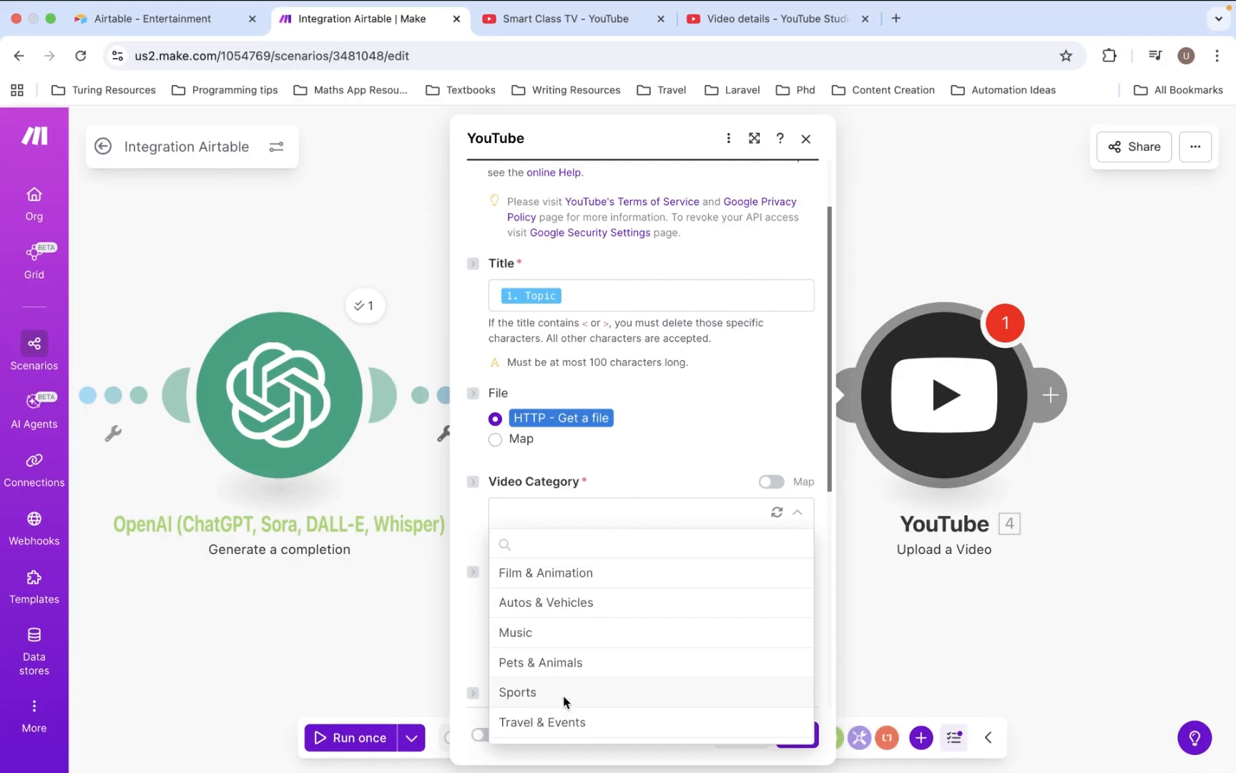
scroll(565, 701, "down", 3)
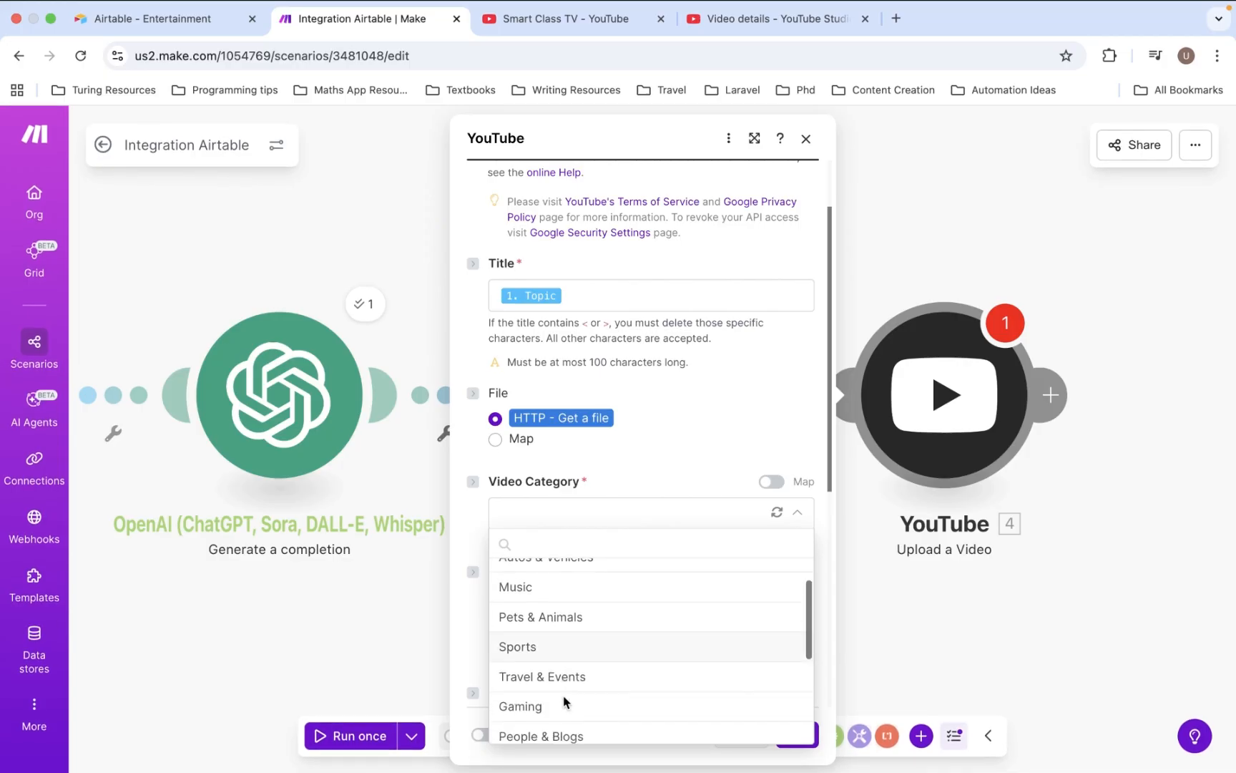
scroll(565, 702, "down", 2)
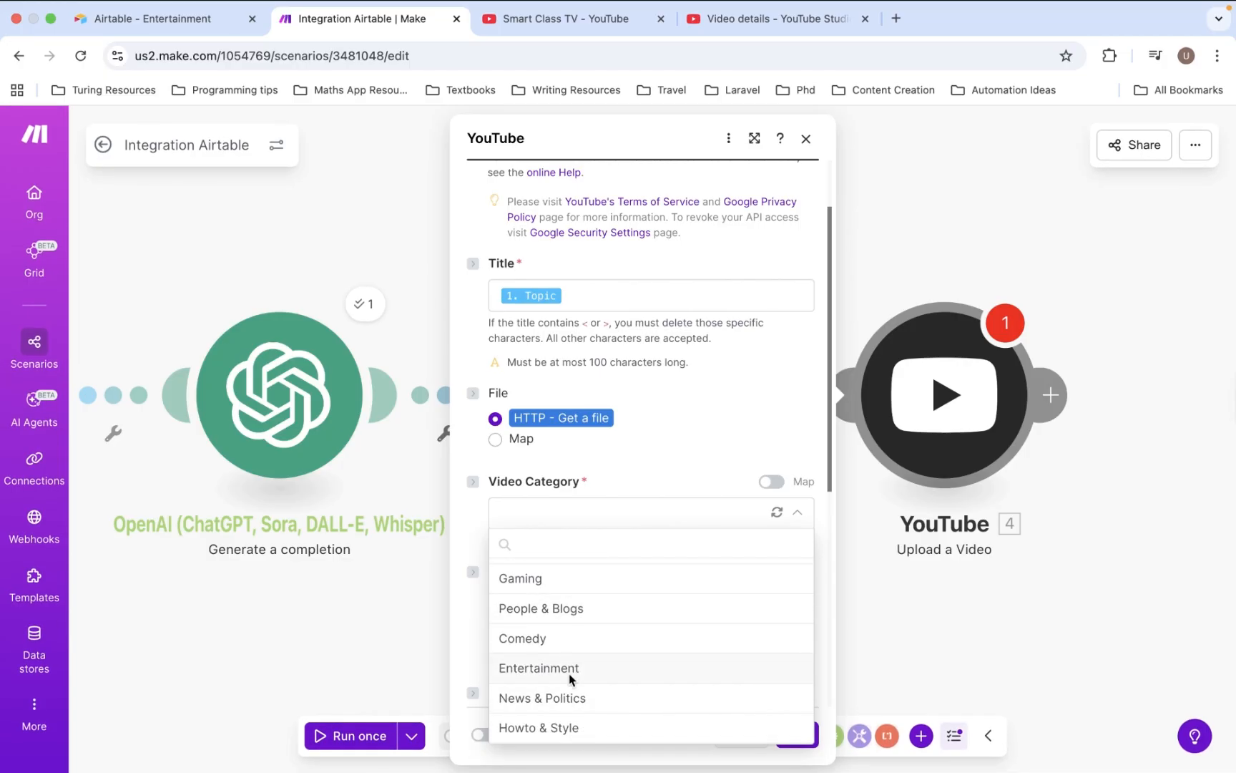
scroll(570, 670, "down", 2)
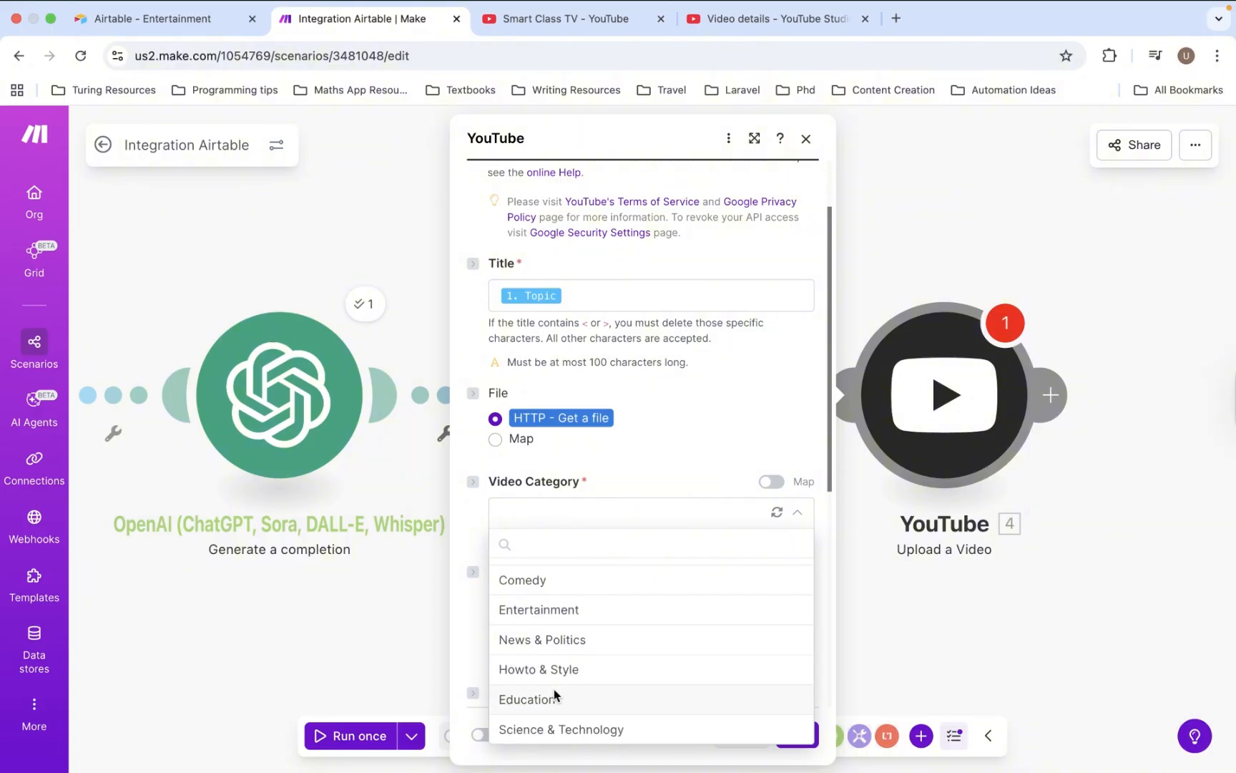
left_click(554, 694)
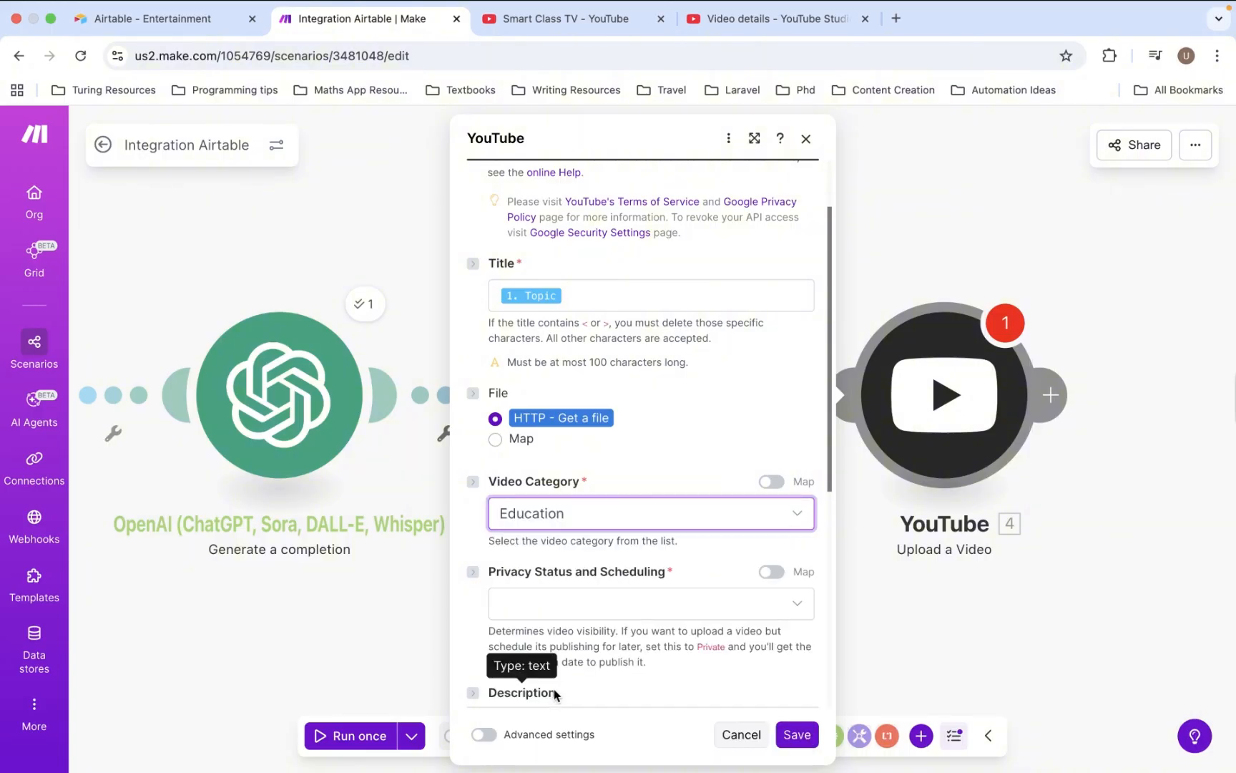
- Set the upload's Privacy Status to Public
left_click(599, 602)
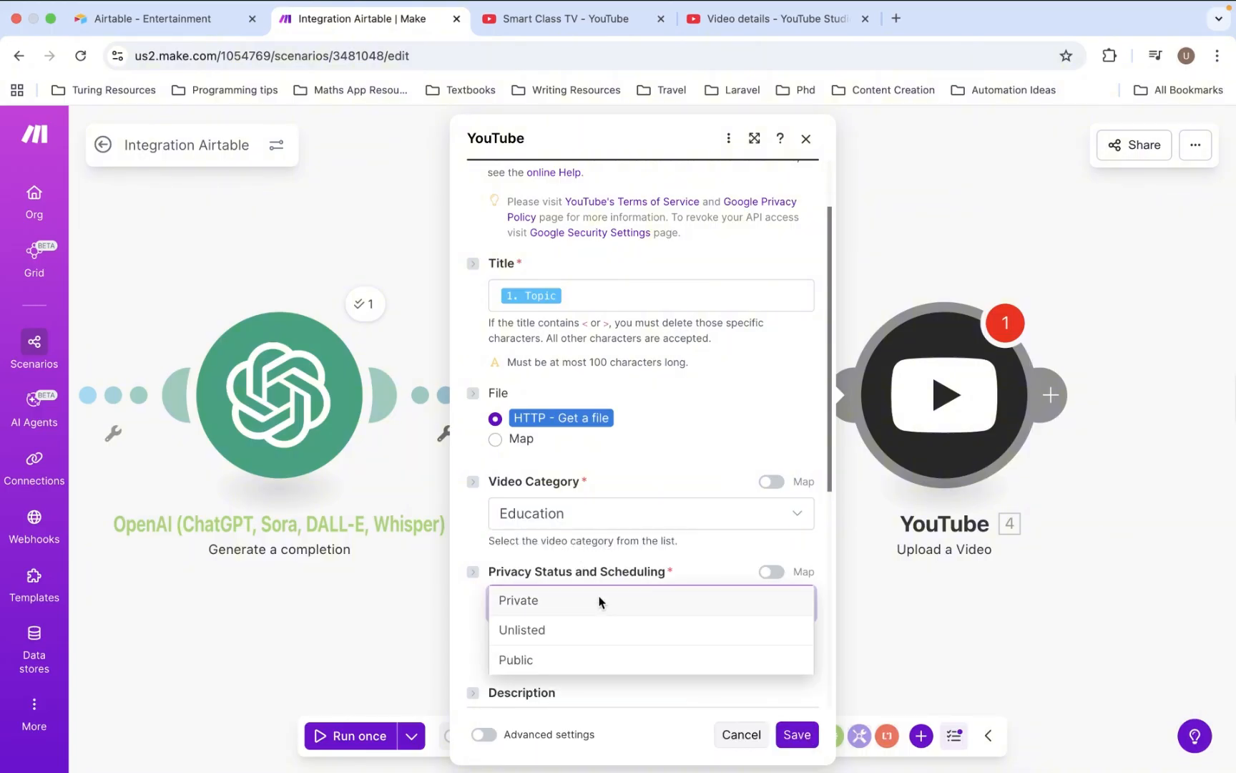
left_click(527, 666)
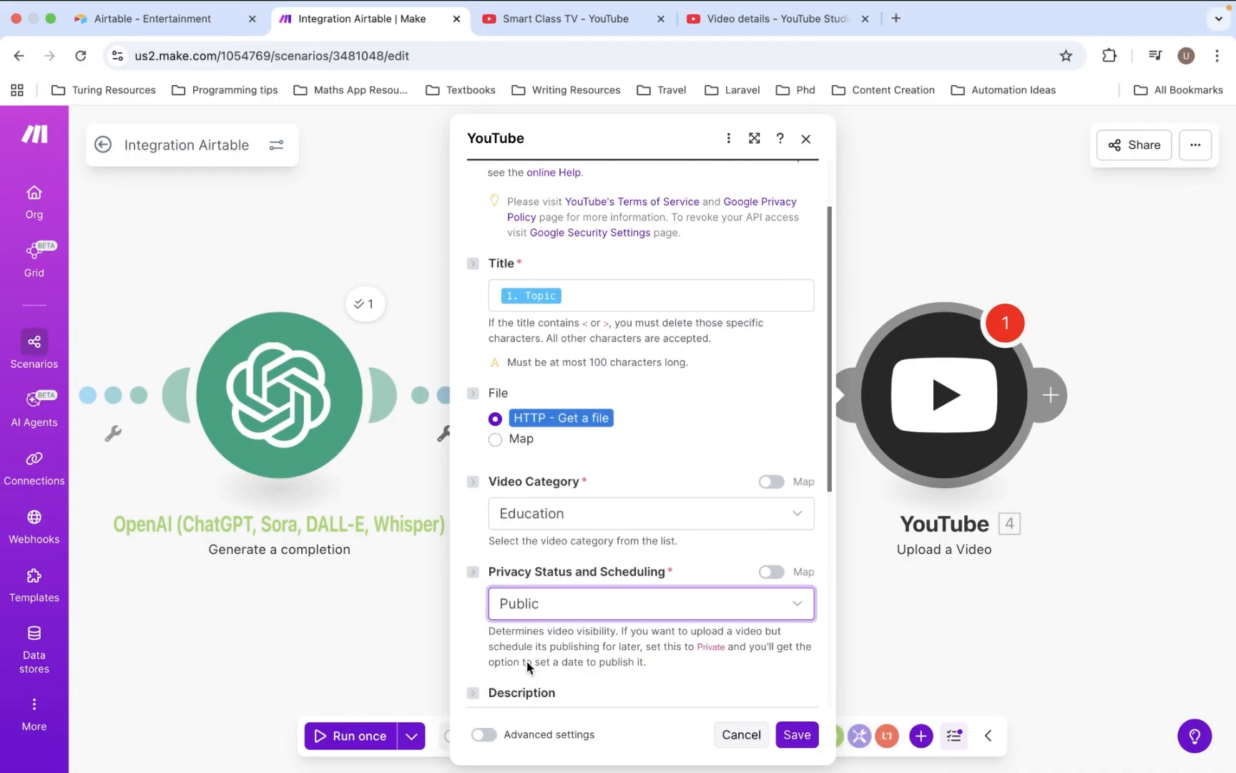
scroll(565, 664, "down", 5)
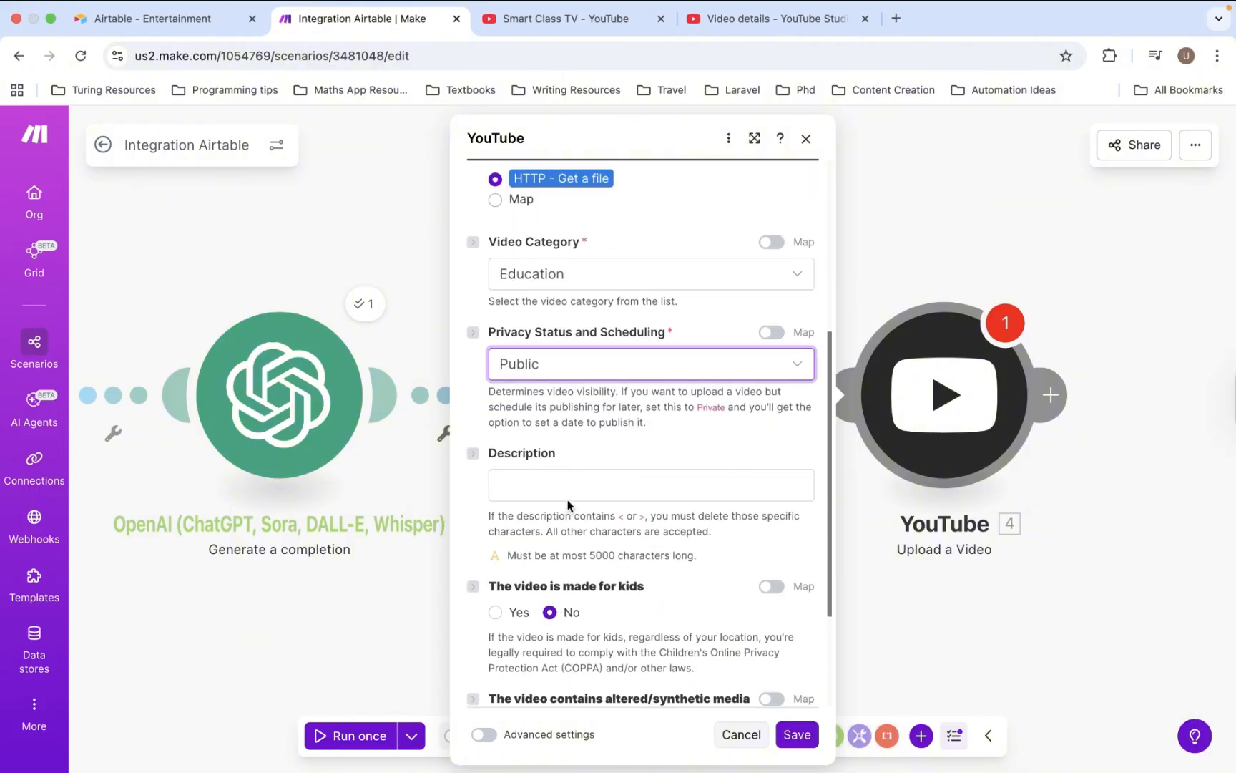
- Map the OpenAI result description into Description and save the YouTube upload step
left_click(565, 494)
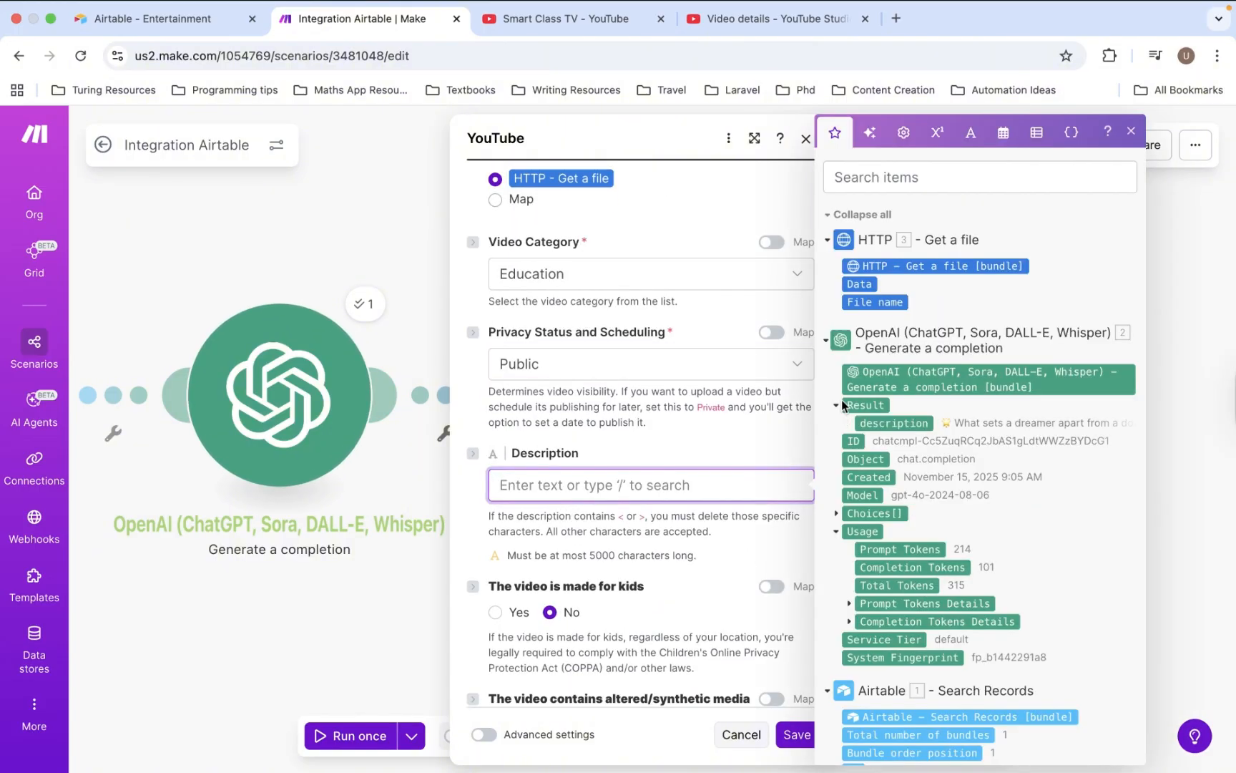
left_click(882, 423)
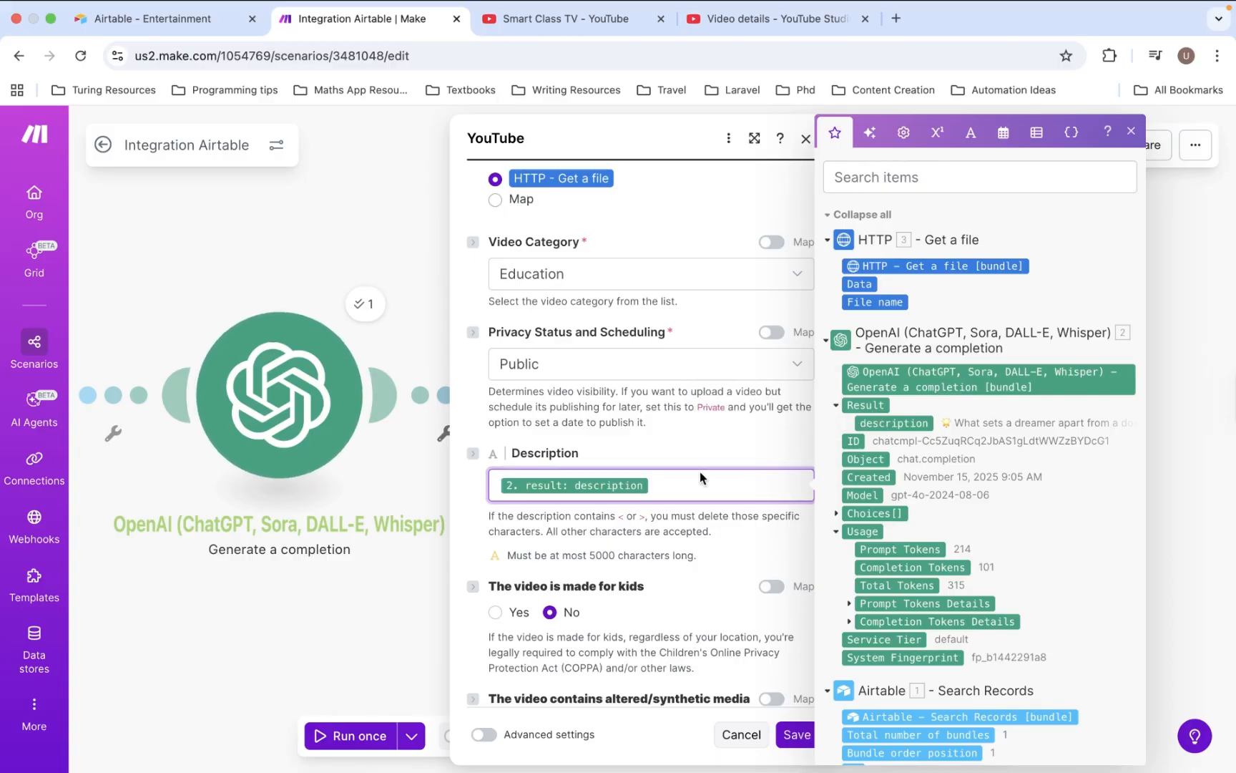
scroll(699, 471, "down", 5)
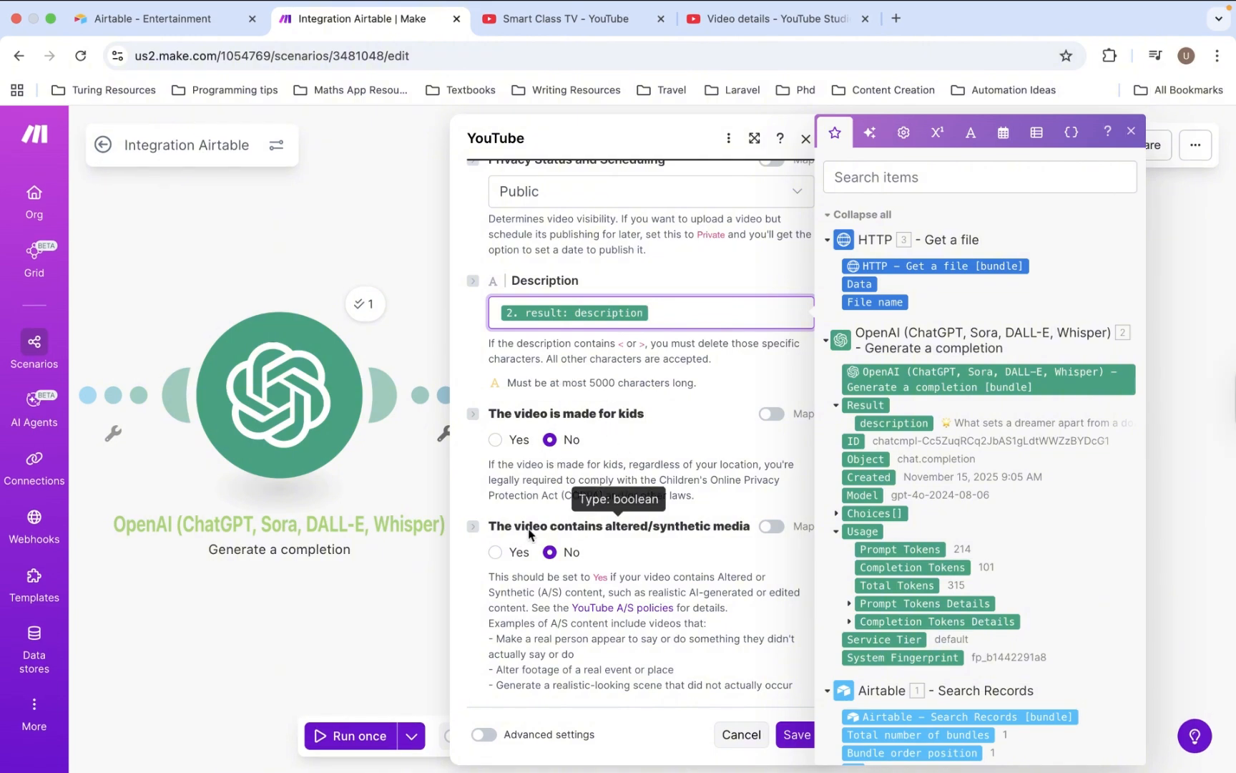
left_click(793, 739)
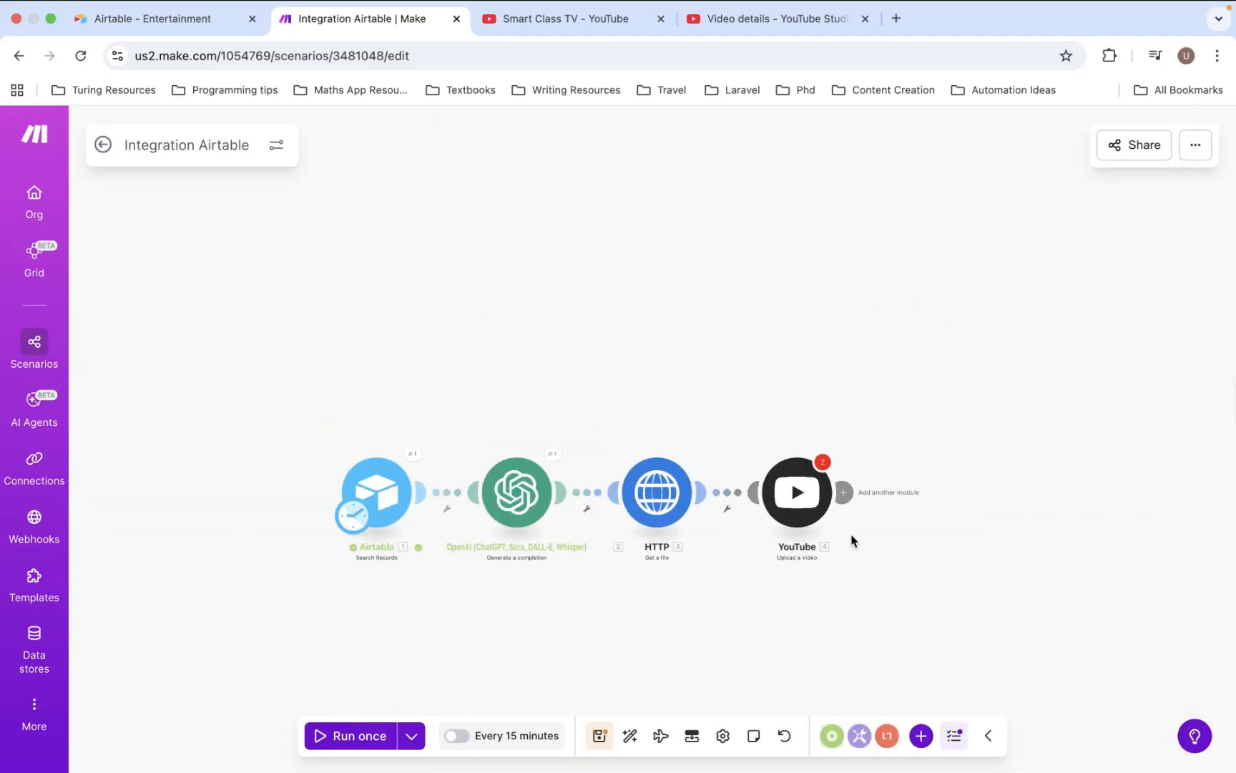
- Add an Airtable Update a Record module after the YouTube upload
left_click(845, 500)
left_click(752, 482)
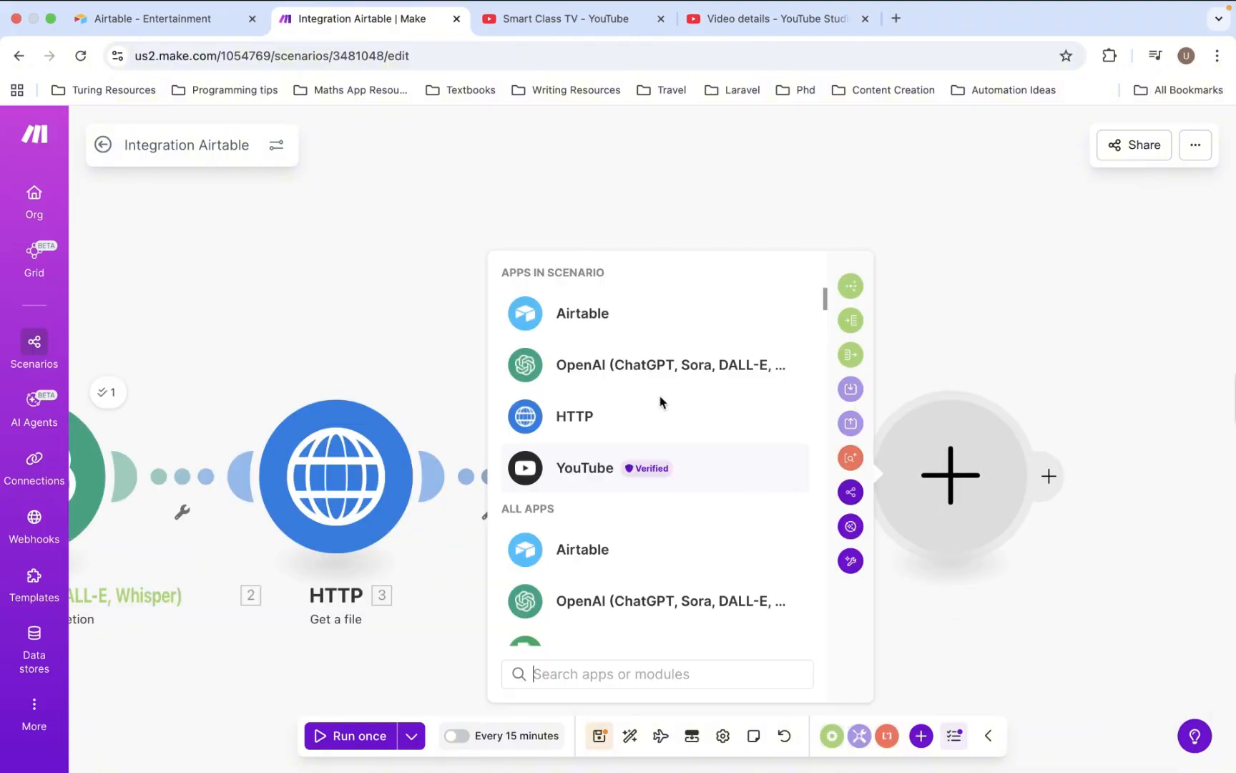
left_click(596, 313)
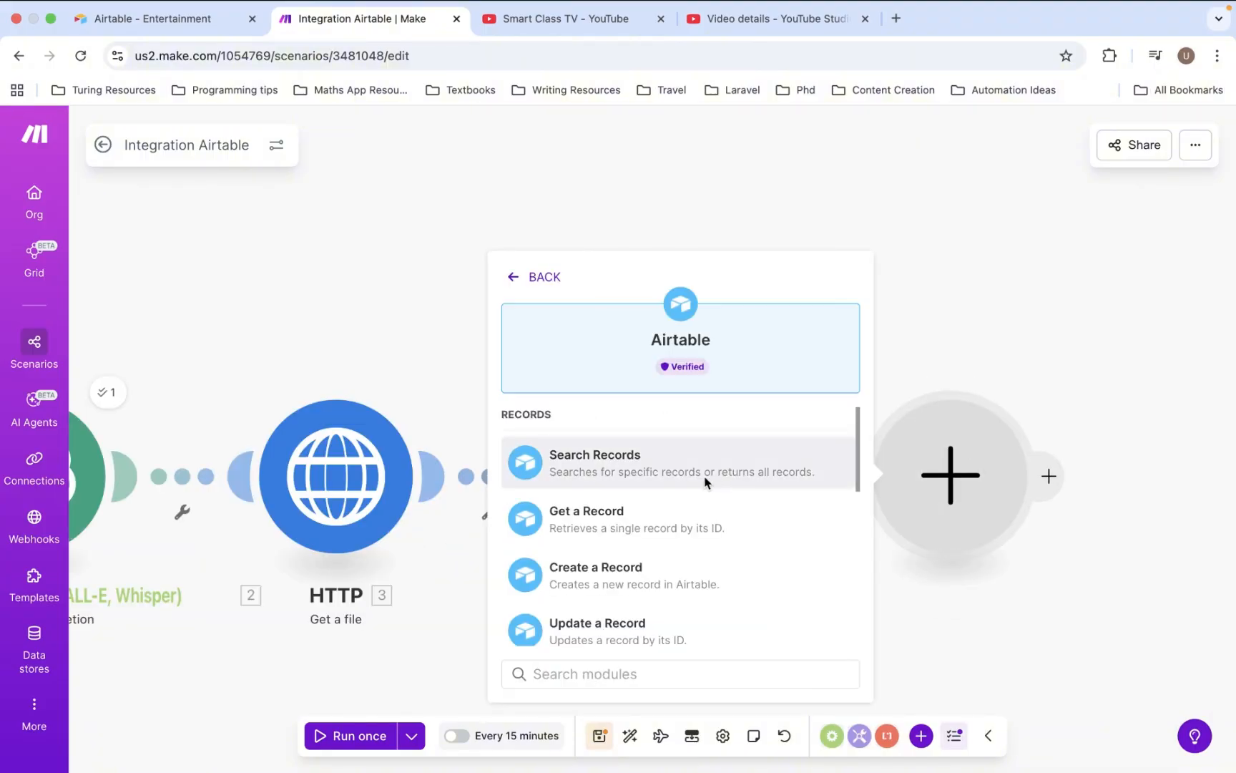
scroll(659, 588, "down", 2)
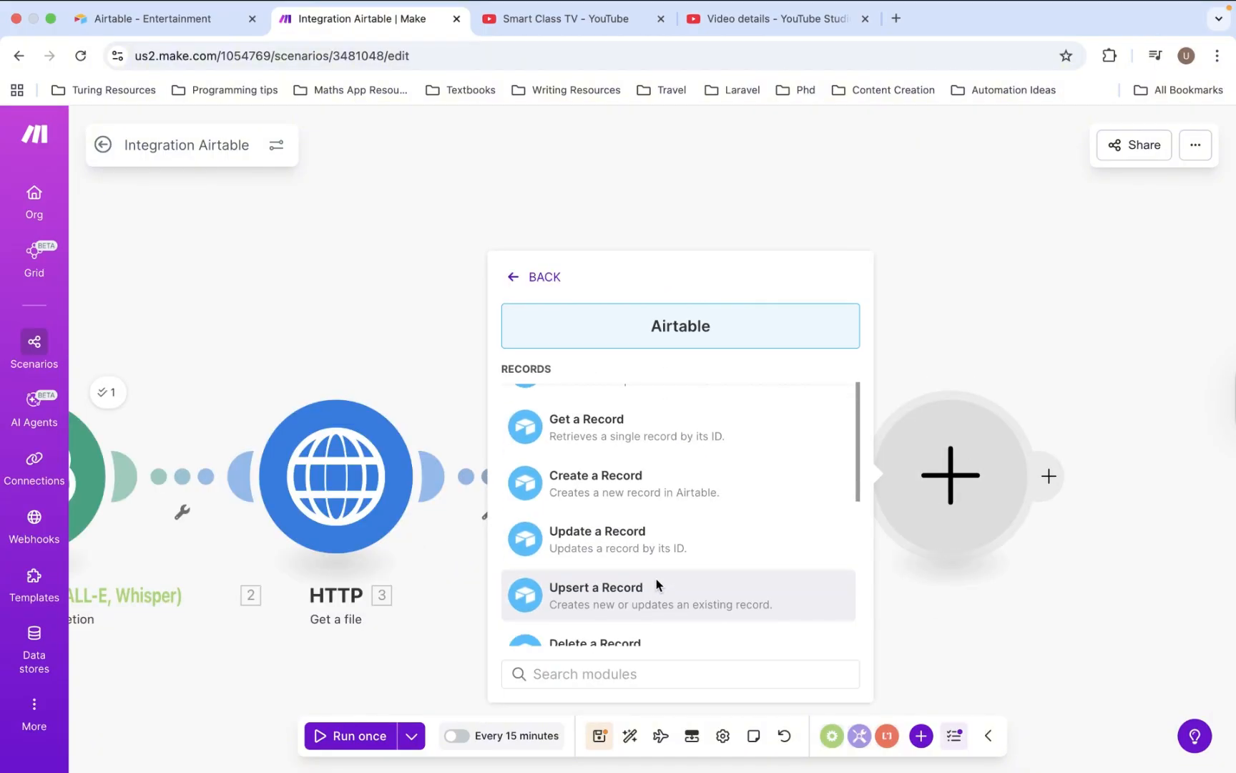
left_click(637, 536)
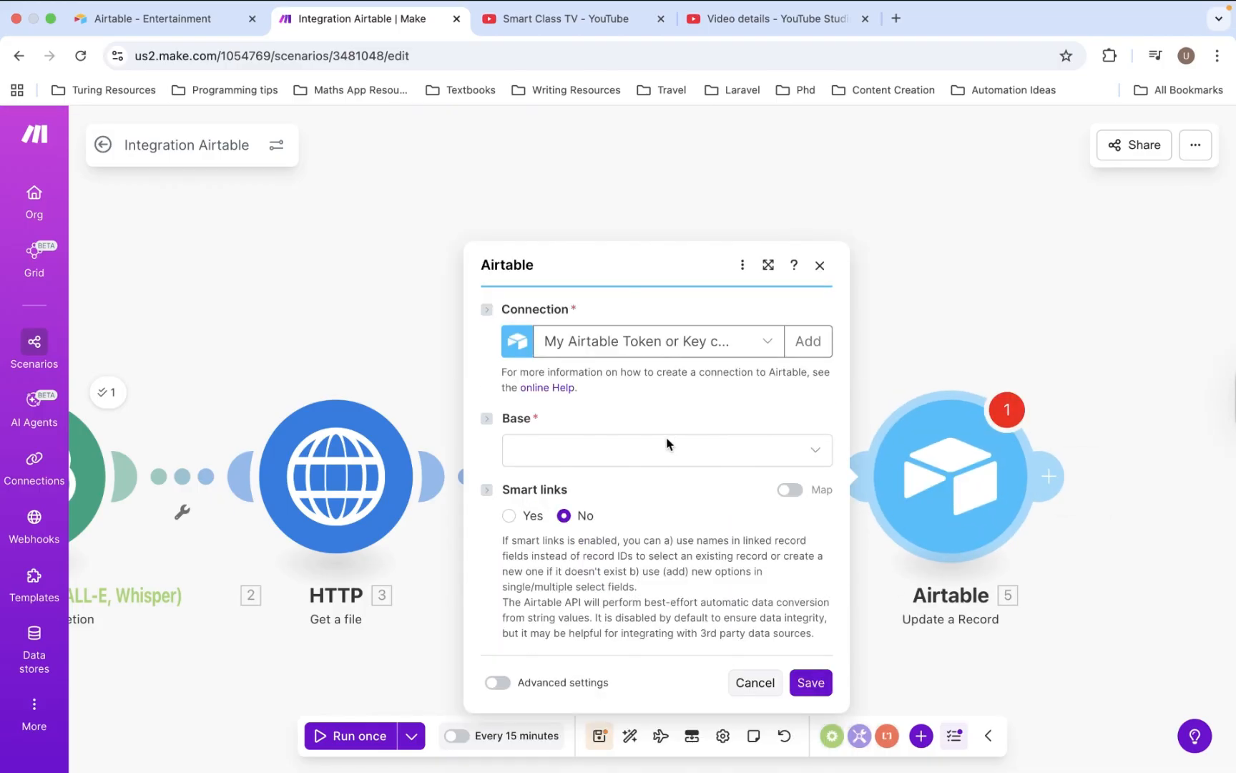
- Set its Base to Entertainment and Table to Inspirational videos
left_click(665, 448)
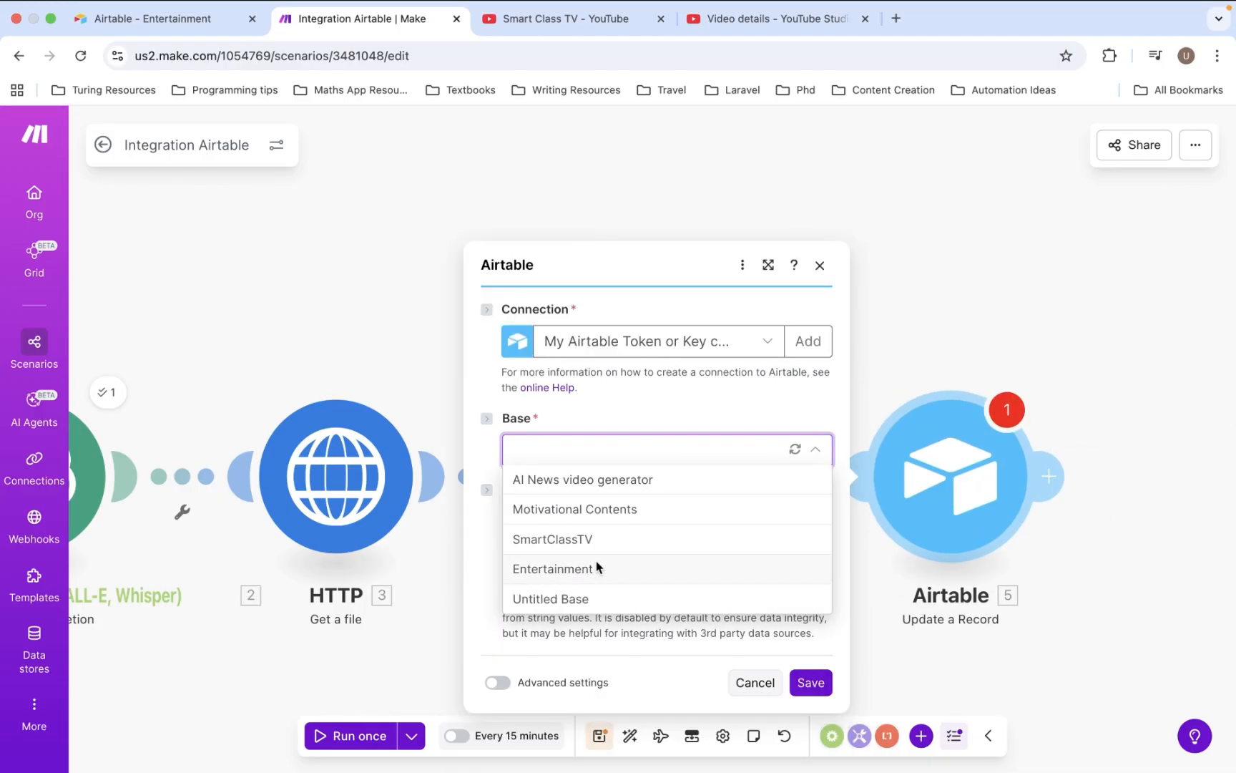
left_click(597, 567)
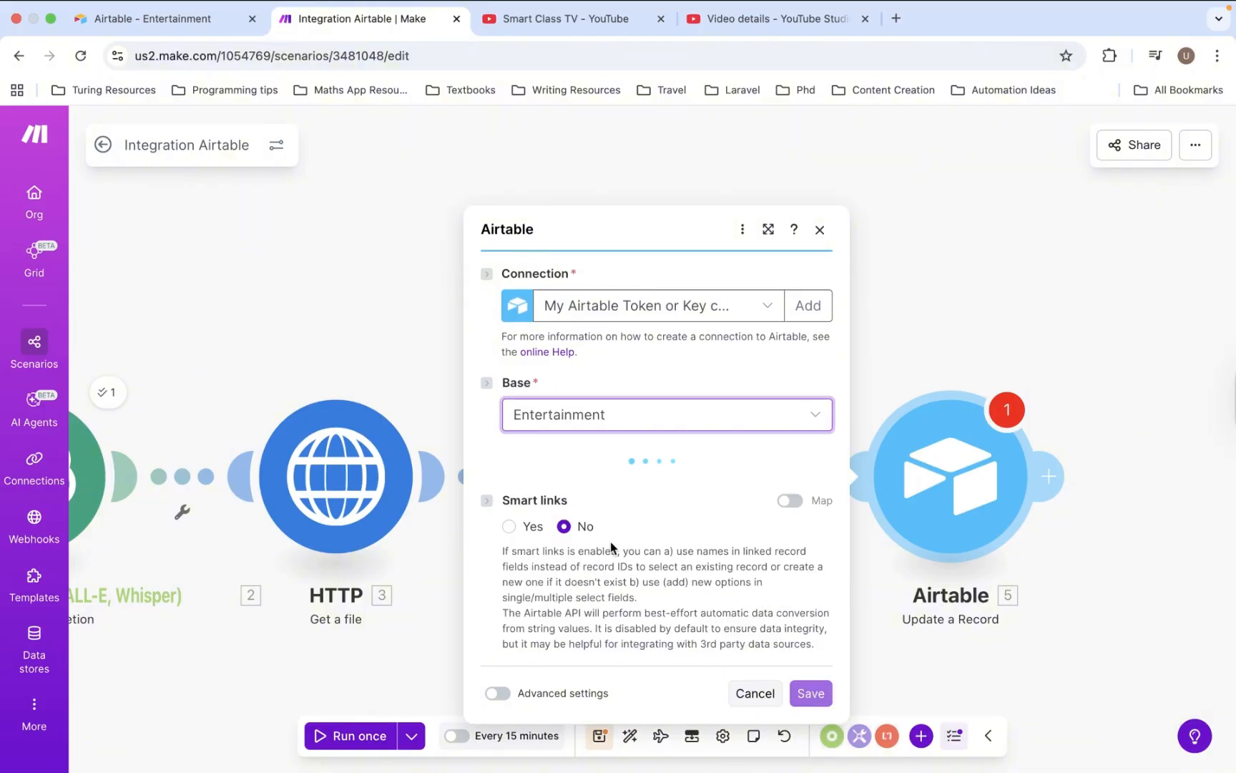
left_click(612, 483)
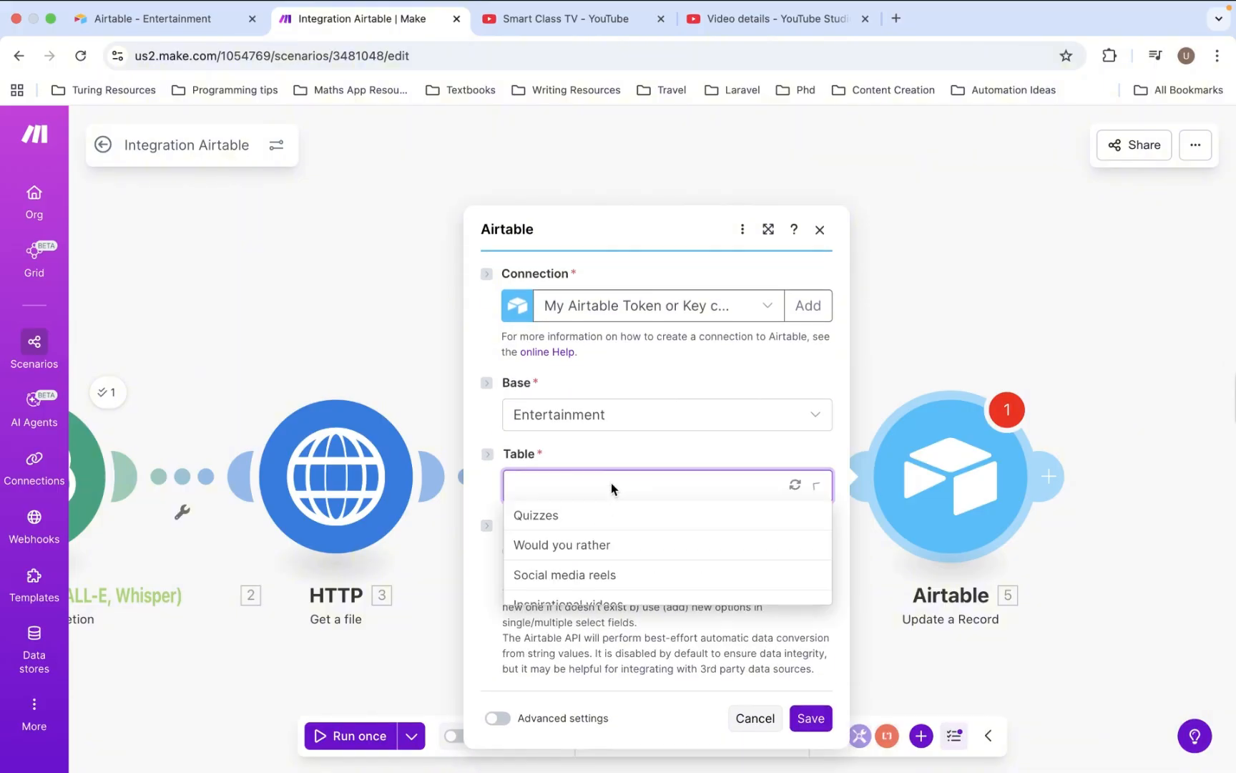
left_click(597, 603)
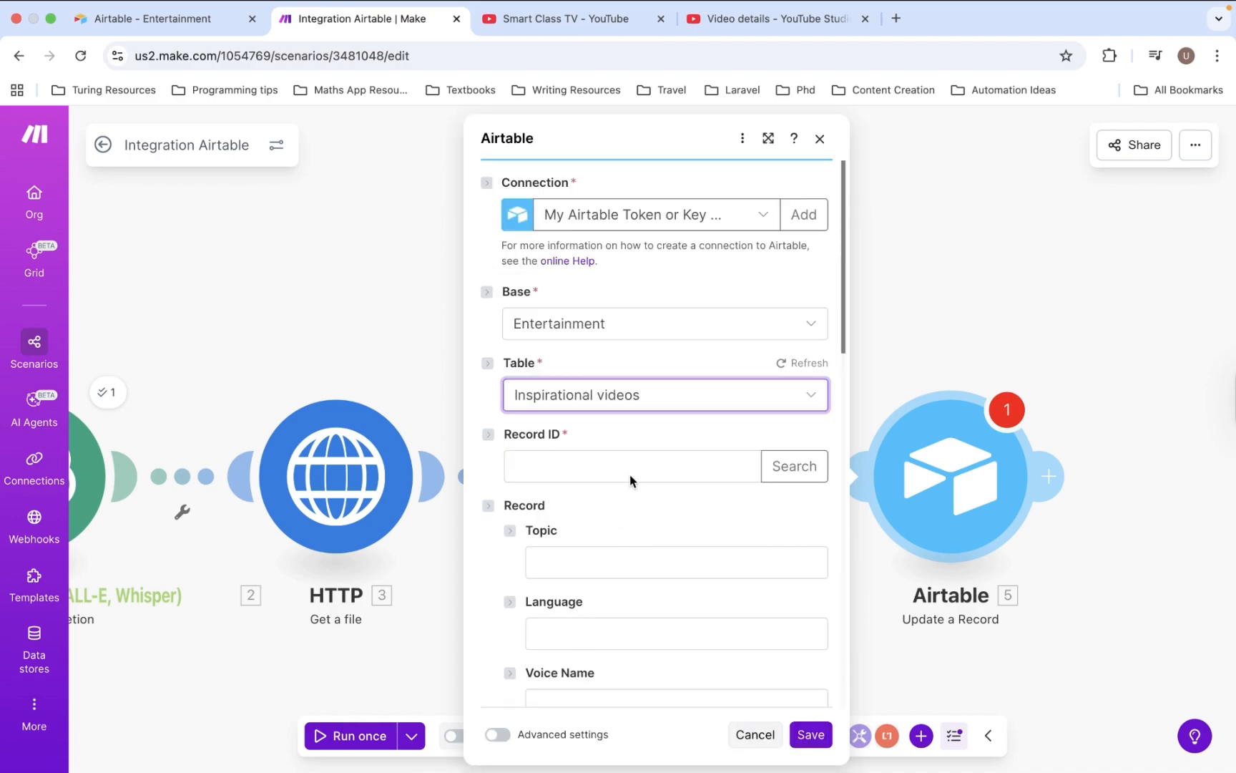
- Map the searched record's ID into the Record ID field
left_click(630, 476)
scroll(918, 555, "down", 10)
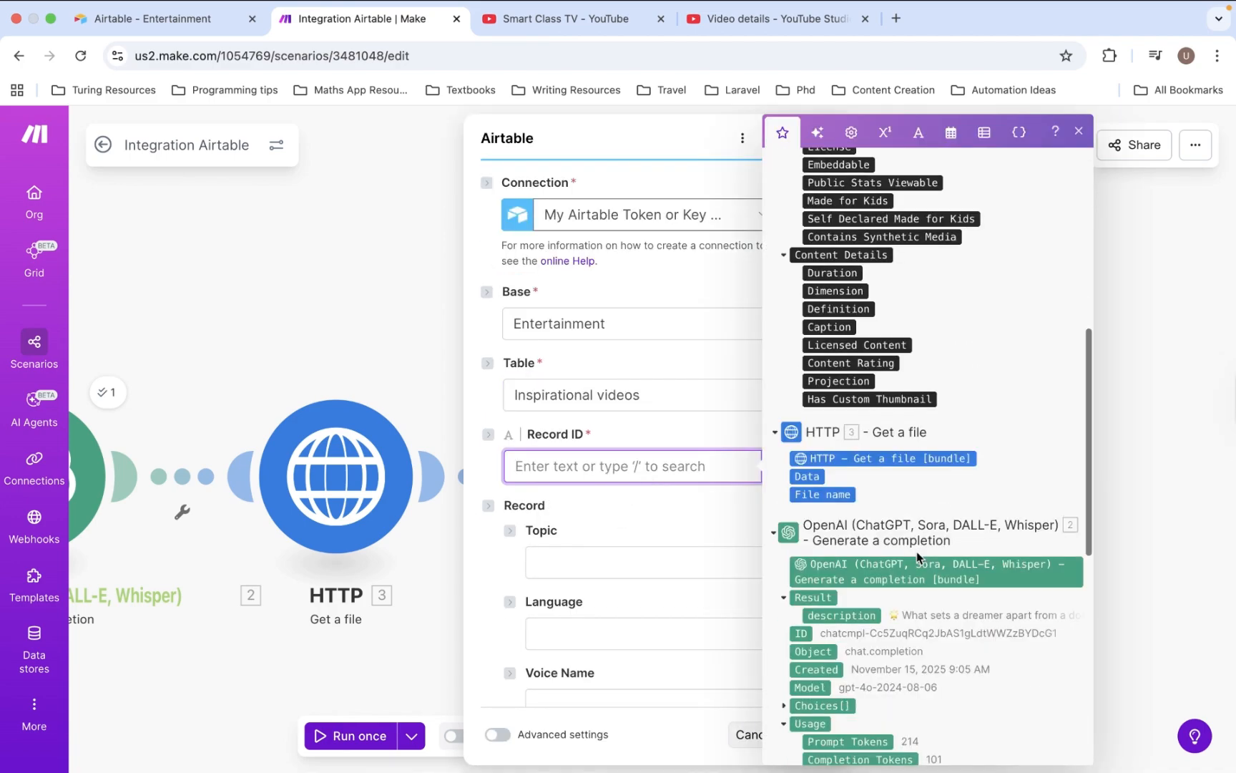
scroll(917, 552, "down", 8)
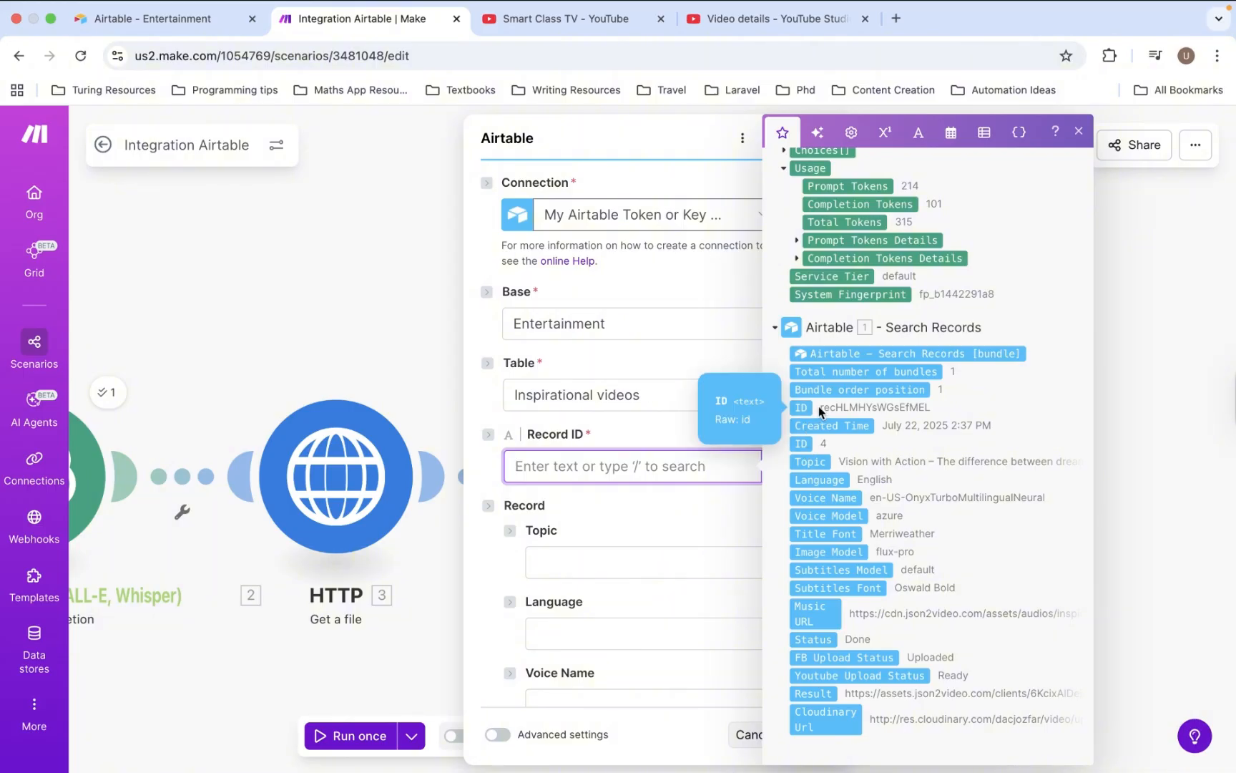
left_click(802, 407)
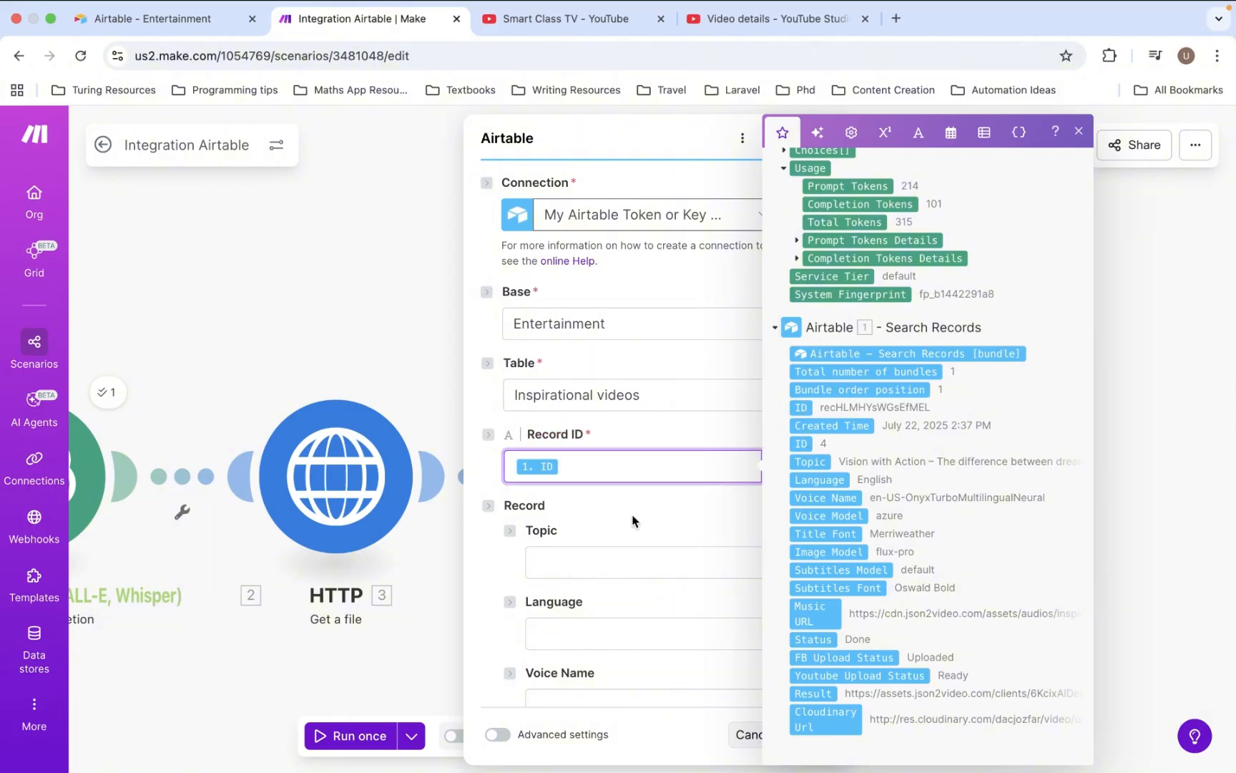
left_click(633, 520)
- Enter 'Uploaded' in the Youtube Upload Status field
scroll(633, 520, "down", 6)
scroll(633, 520, "down", 1)
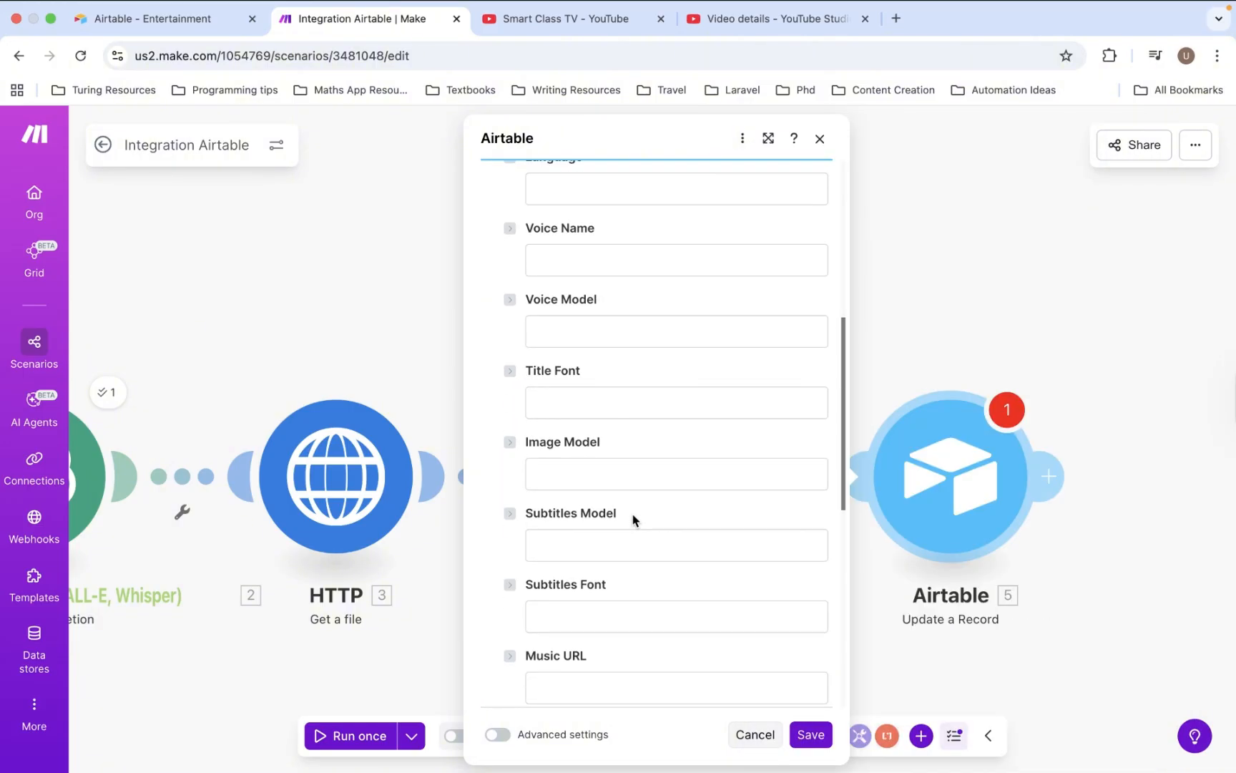
scroll(633, 520, "down", 5)
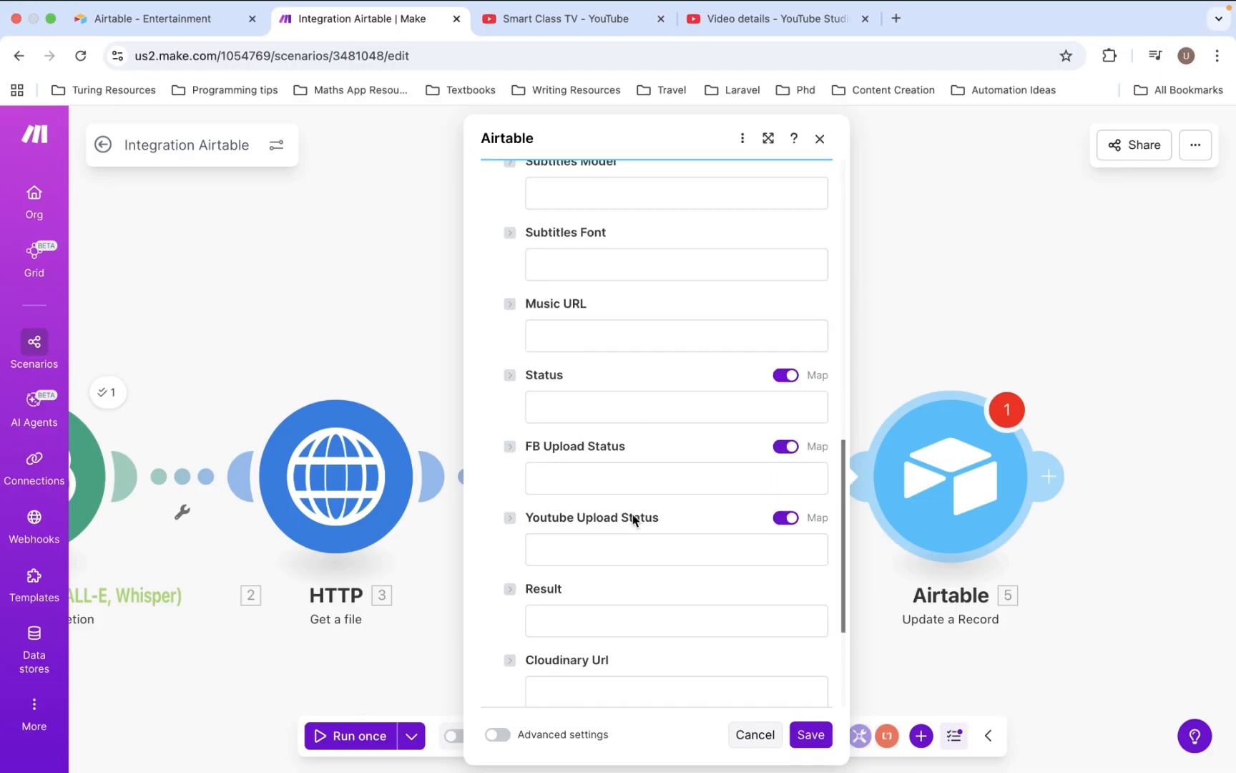
left_click(620, 547)
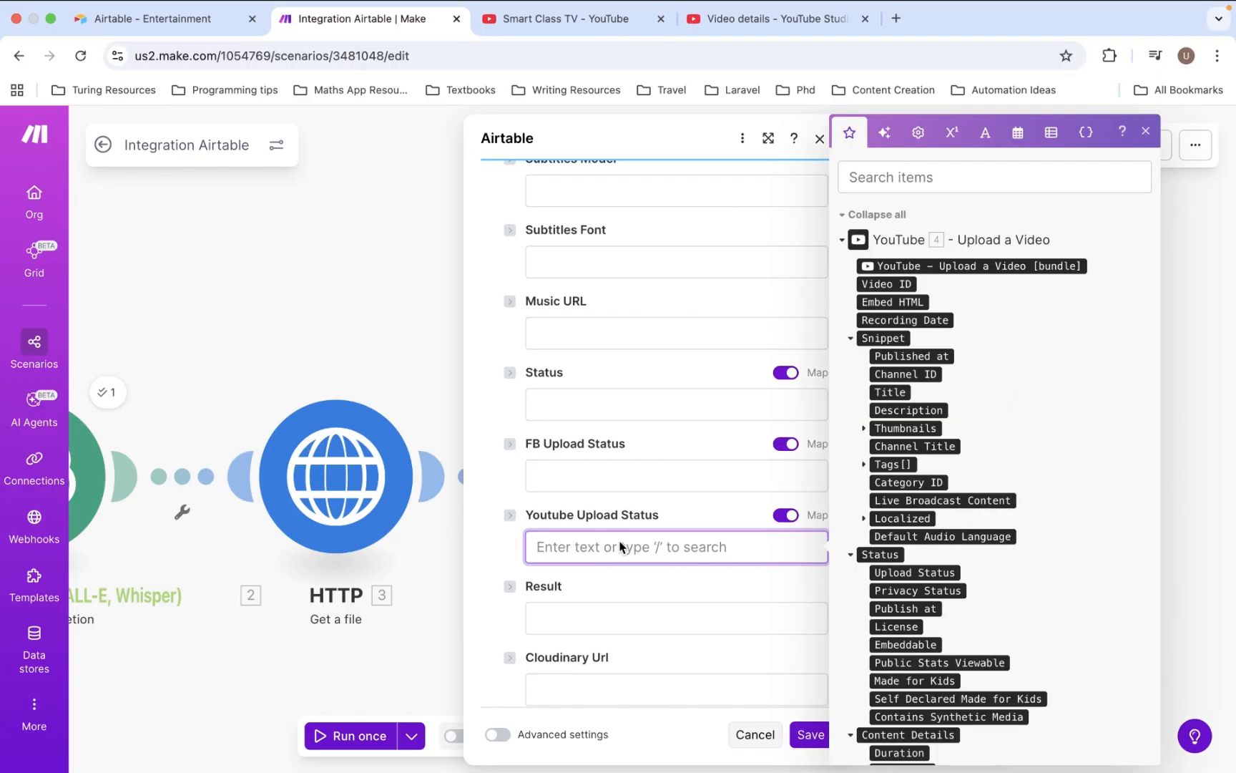
type("Uploa")
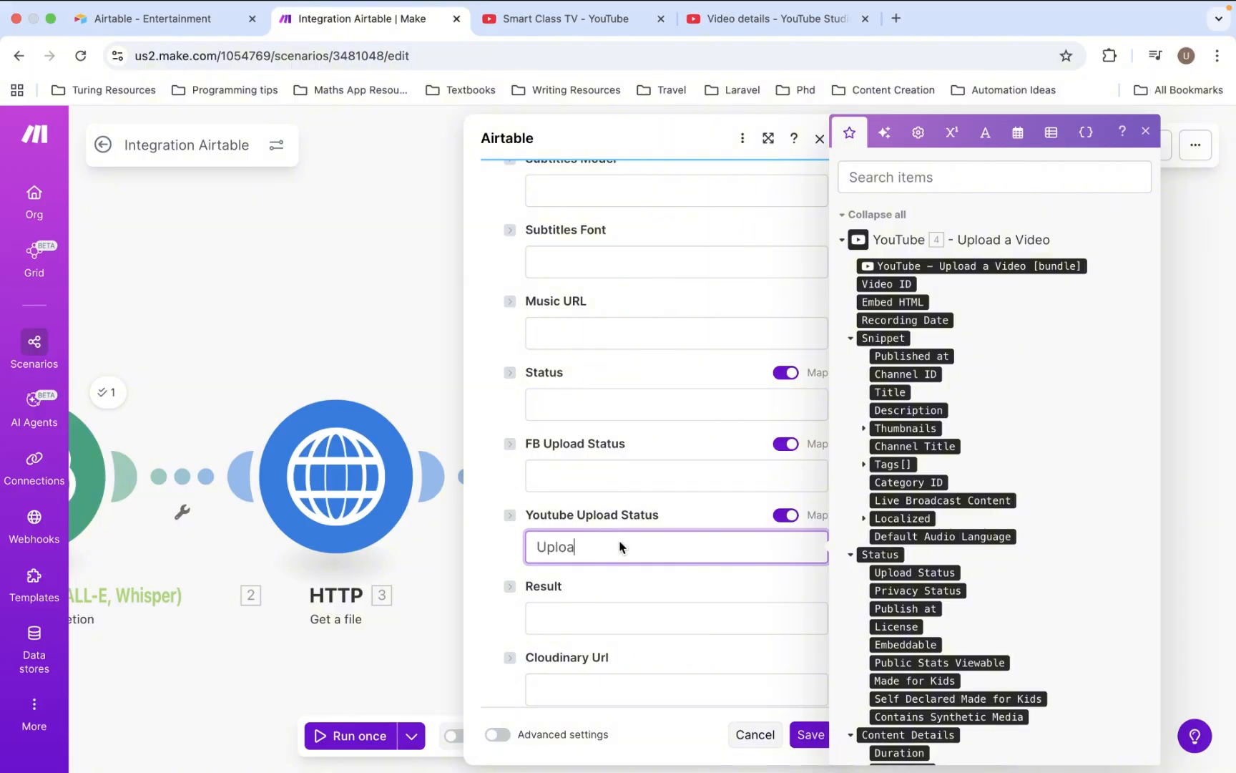
type("ded")
left_click(626, 585)
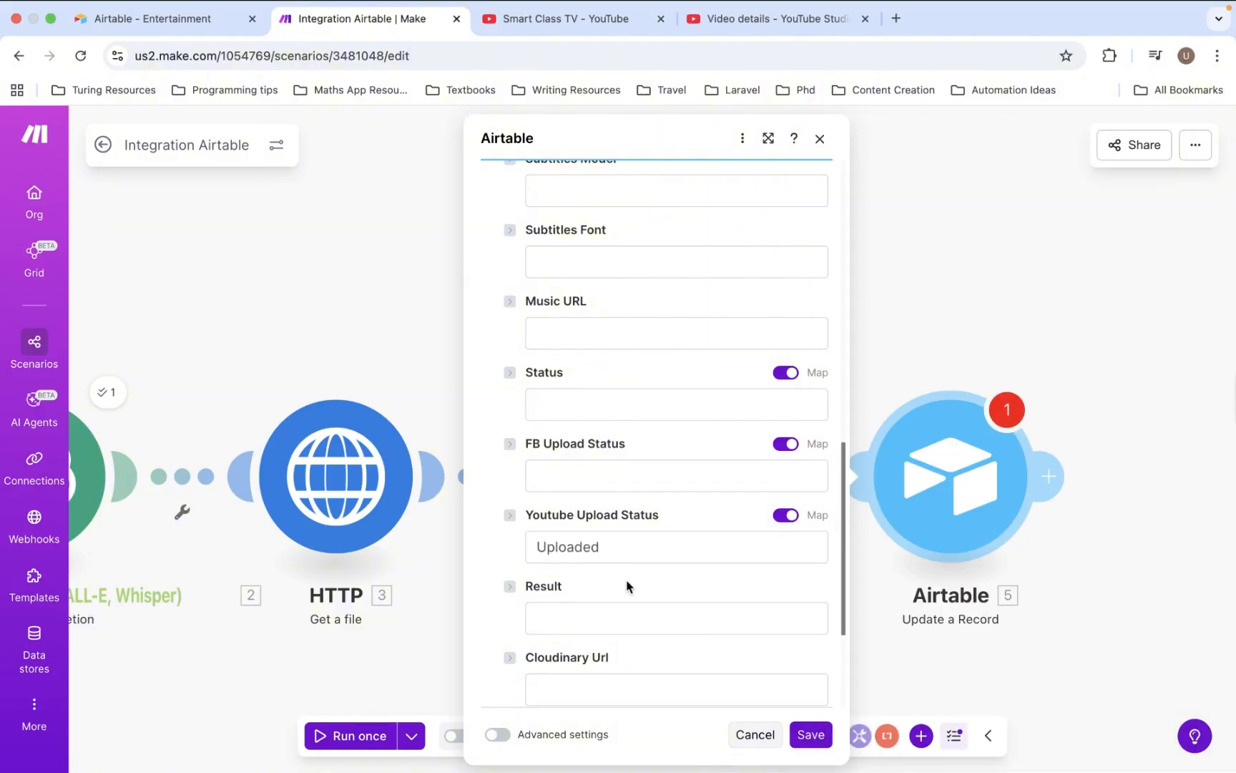
- Save the Airtable update step and view the YouTube step's warning messages
scroll(627, 585, "down", 2)
scroll(627, 586, "down", 2)
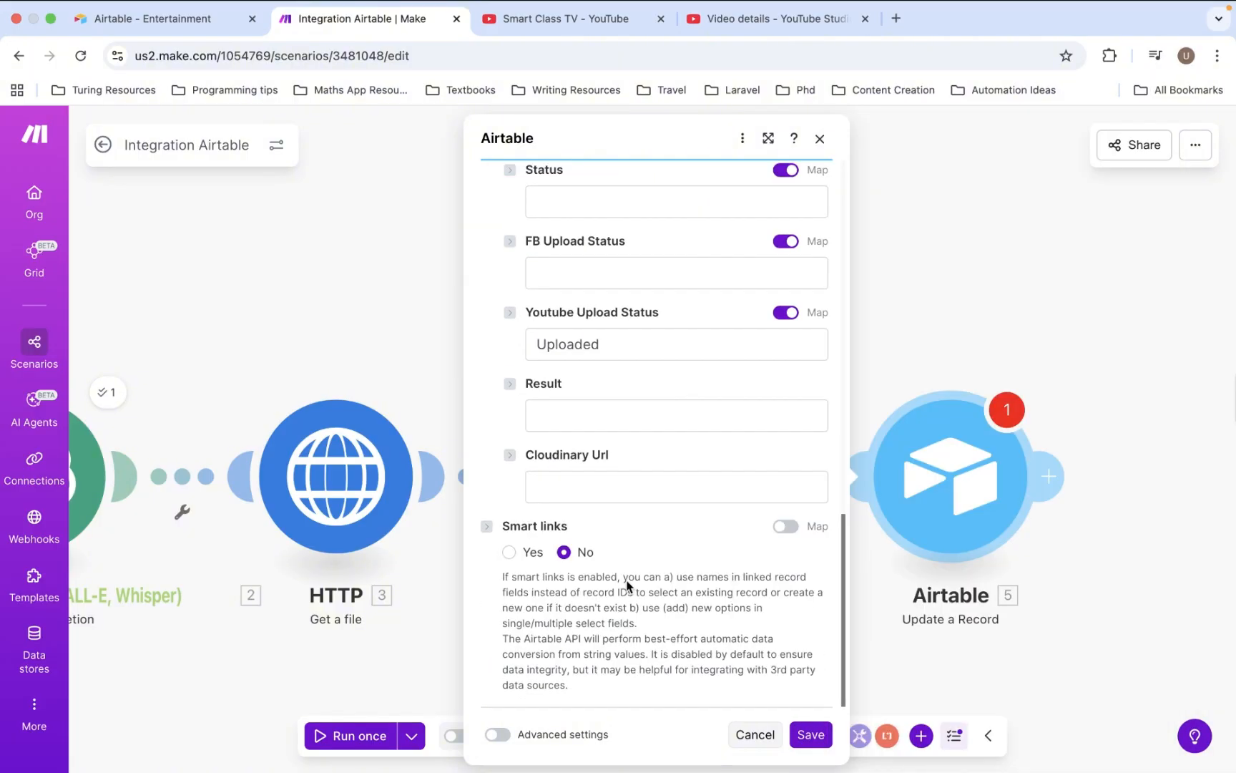
scroll(626, 585, "up", 1)
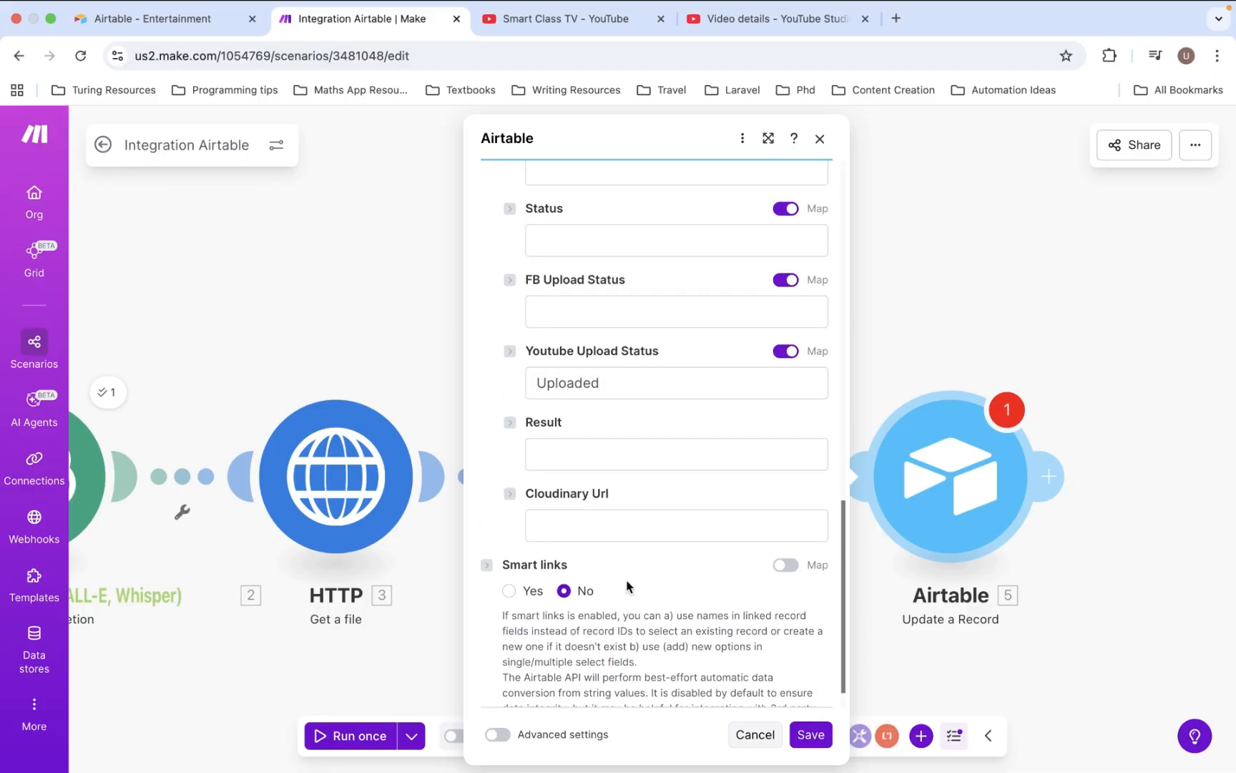
left_click(808, 735)
left_click(700, 409)
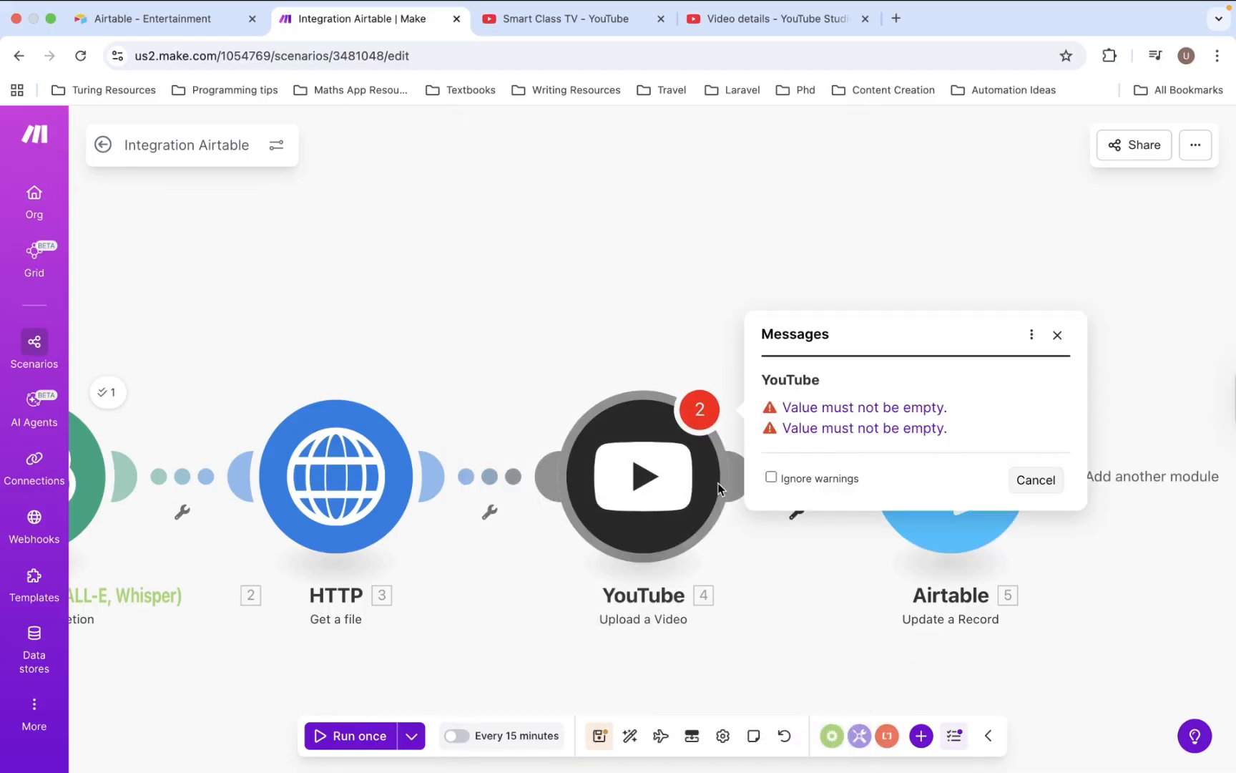
- Reopen the YouTube Upload a Video step, review its Title, File, Category, Public and Description, and resave it
left_click(691, 502)
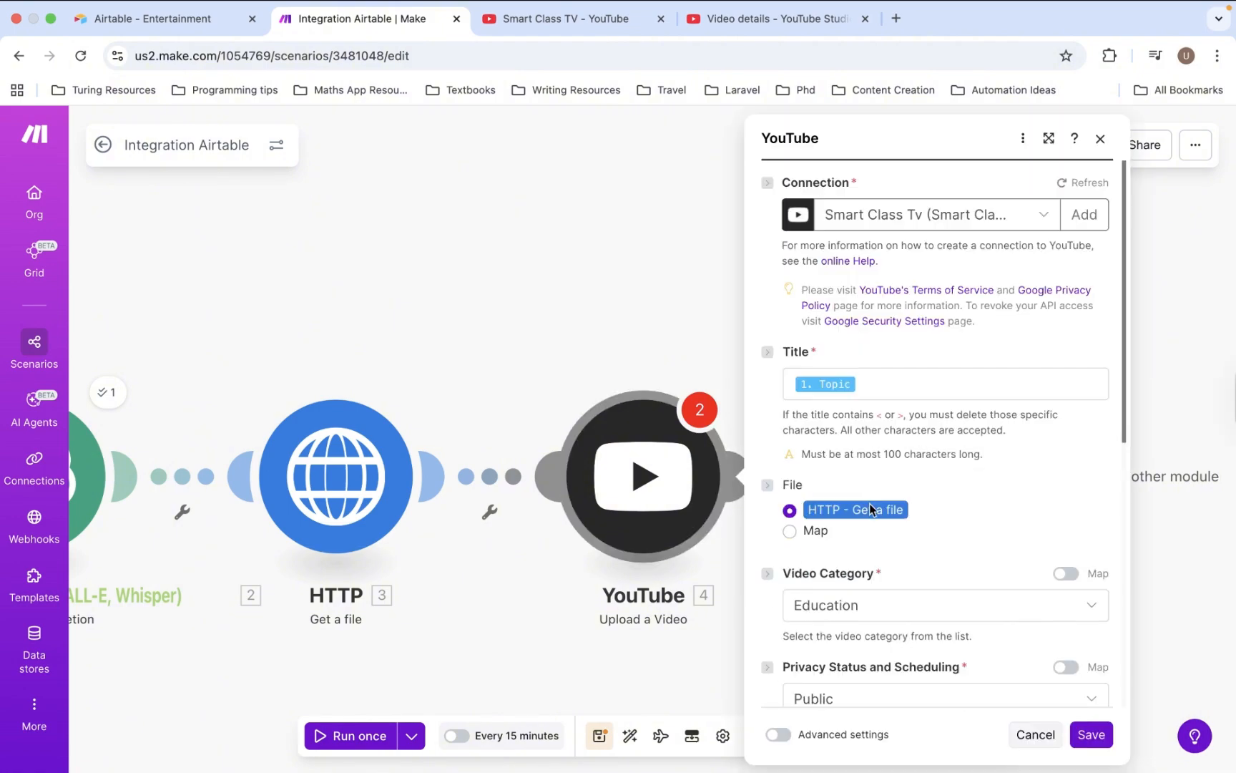
scroll(869, 503, "down", 7)
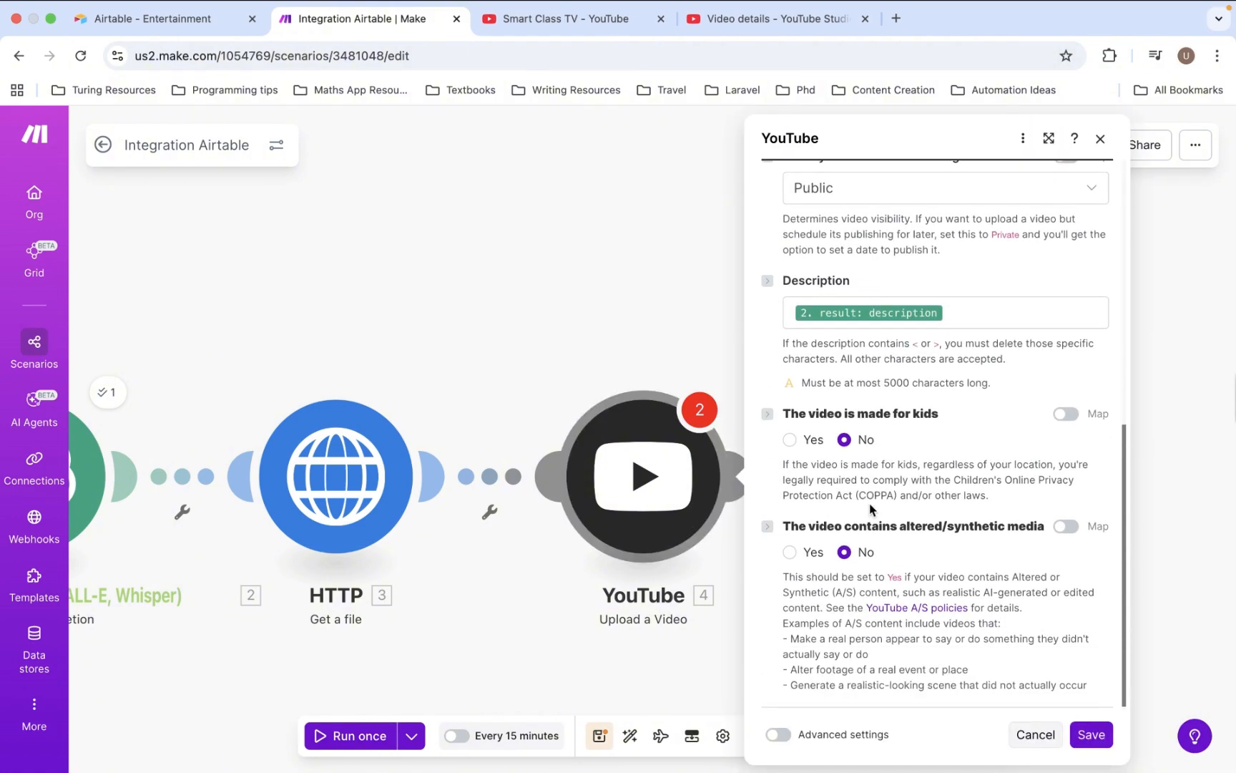
scroll(869, 508, "up", 3)
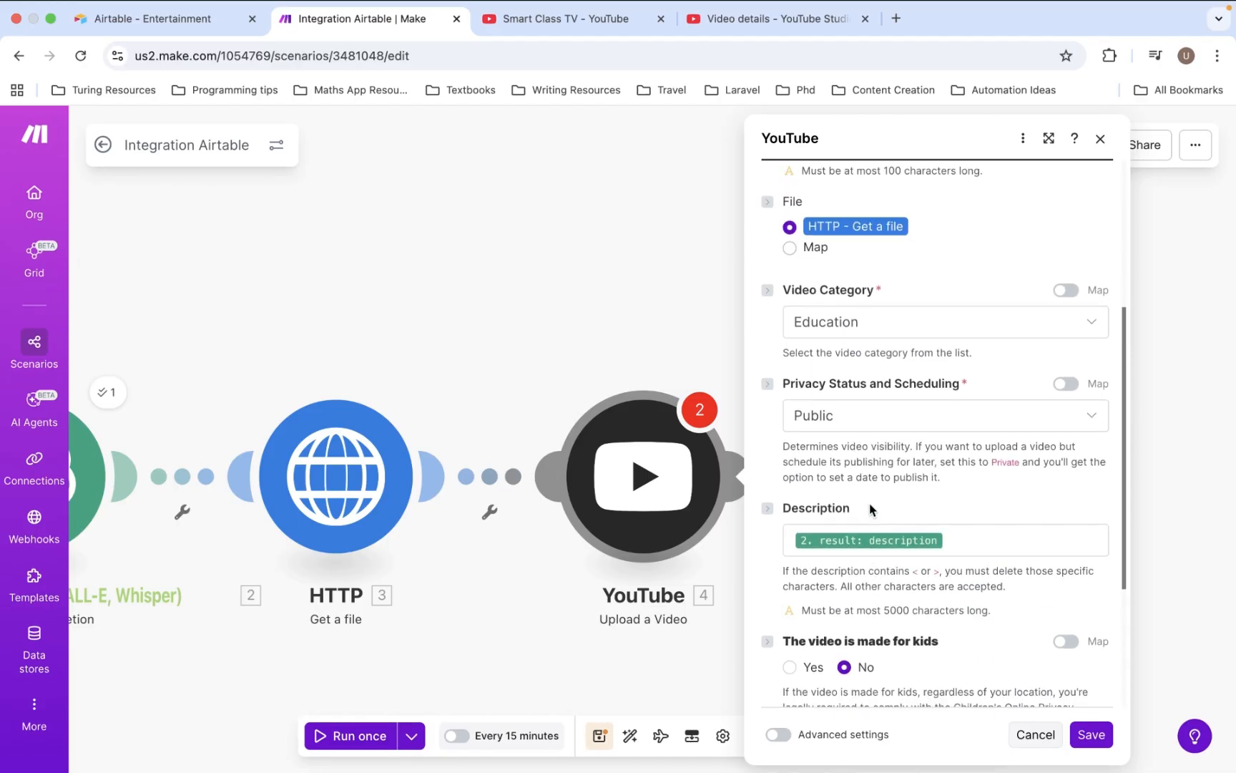
scroll(871, 508, "up", 3)
scroll(993, 472, "down", 3)
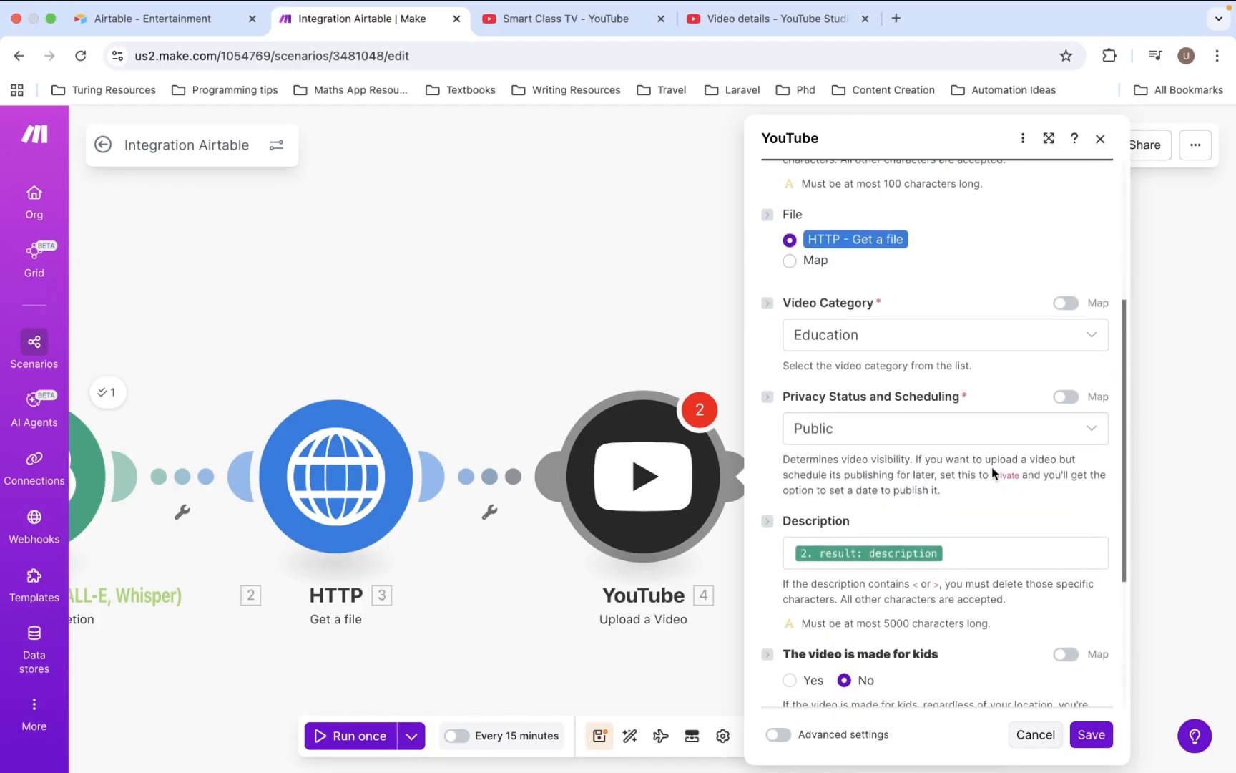
scroll(993, 472, "down", 3)
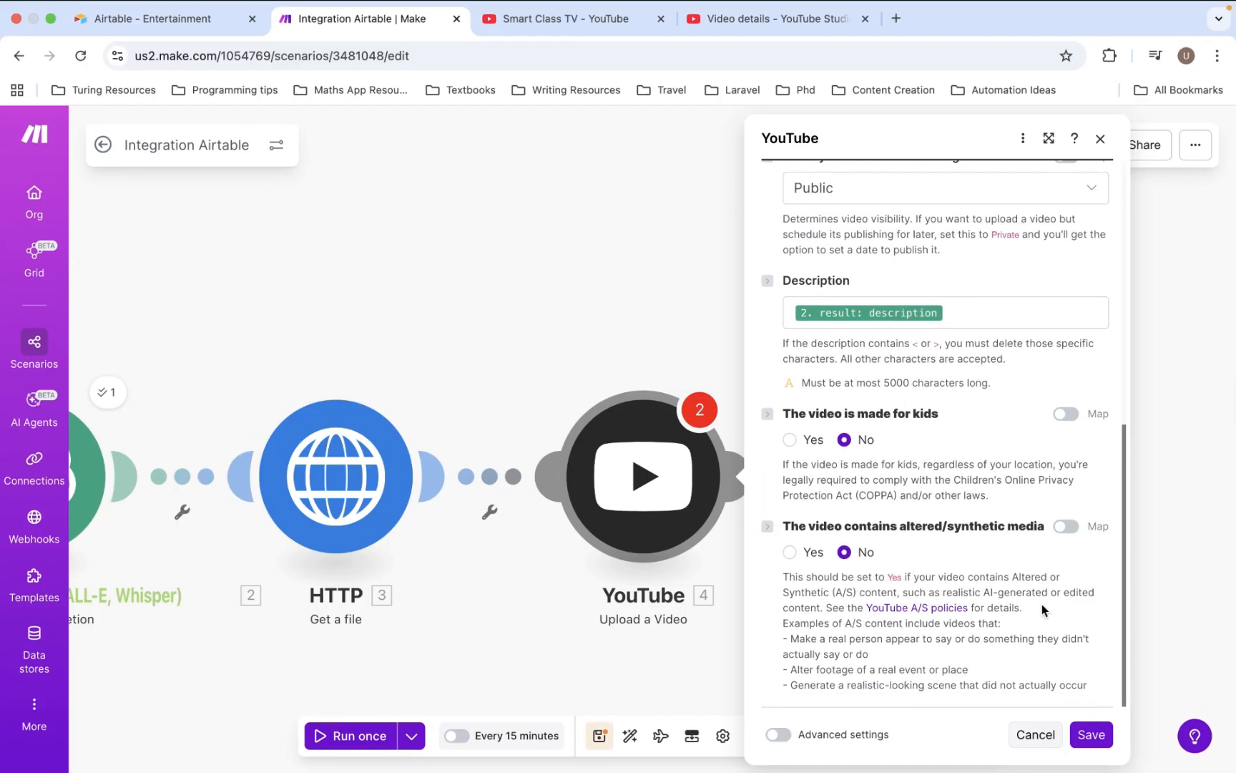
left_click(1090, 735)
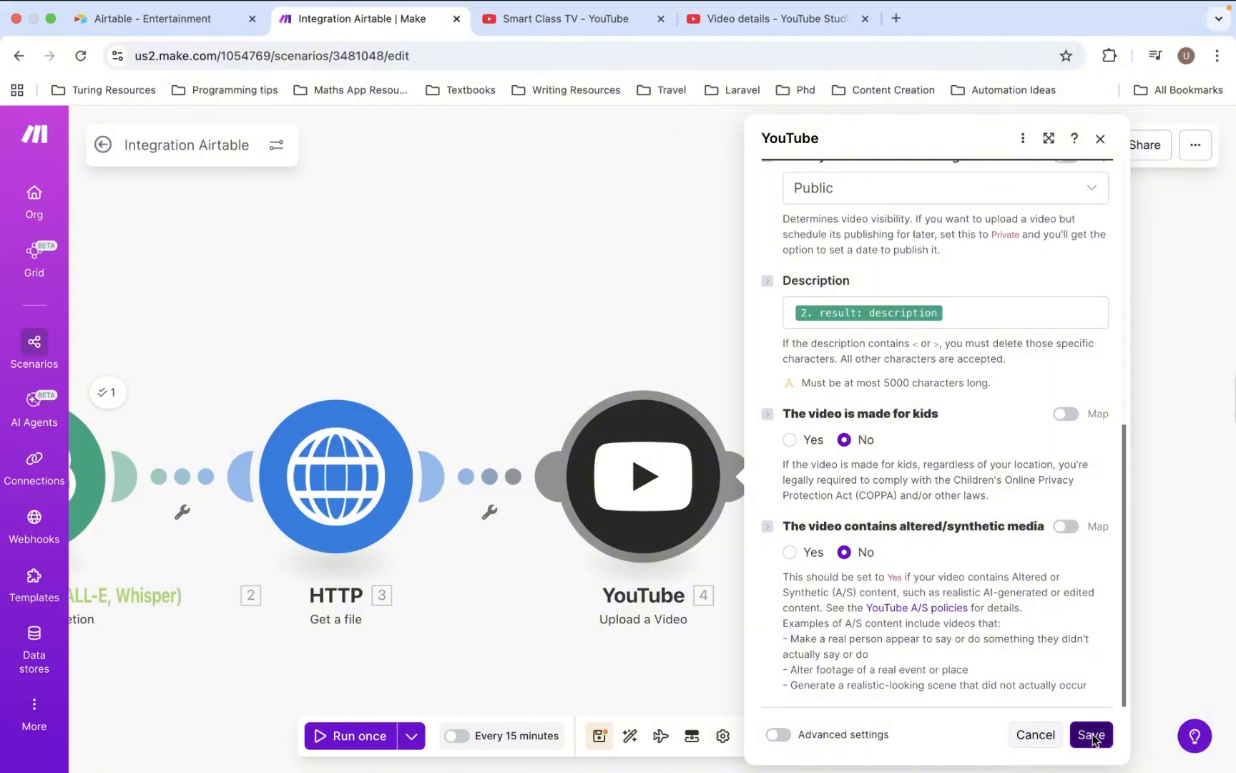
scroll(757, 491, "left", 3)
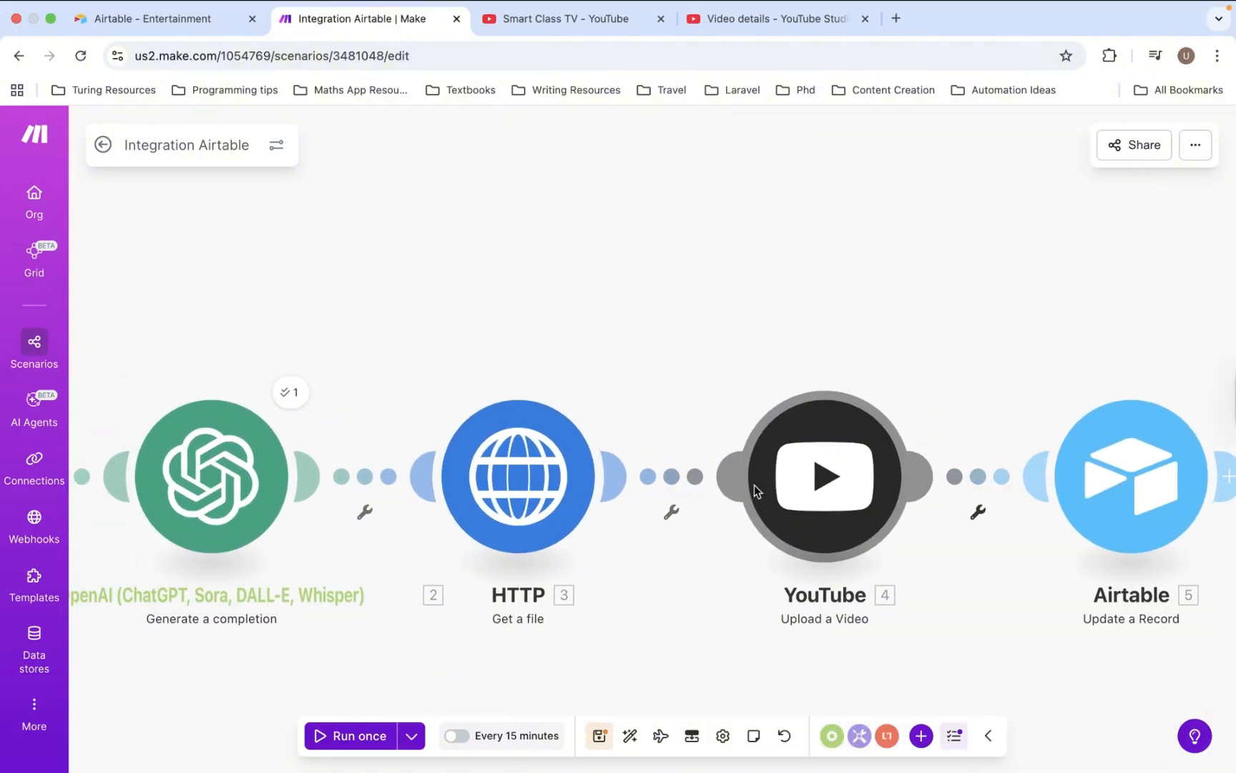
scroll(754, 485, "down", 3)
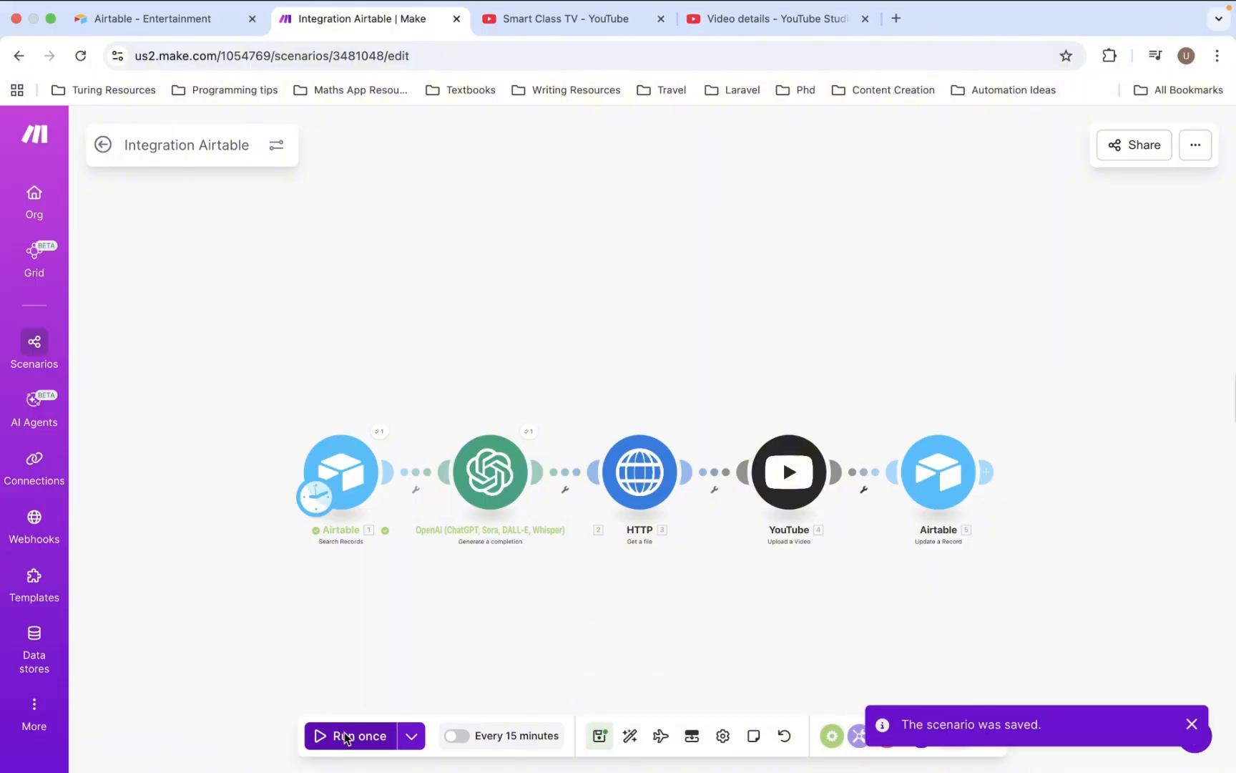
- Run the Integration Airtable scenario once until all five modules succeed, then return to YouTube Studio
left_click(345, 737)
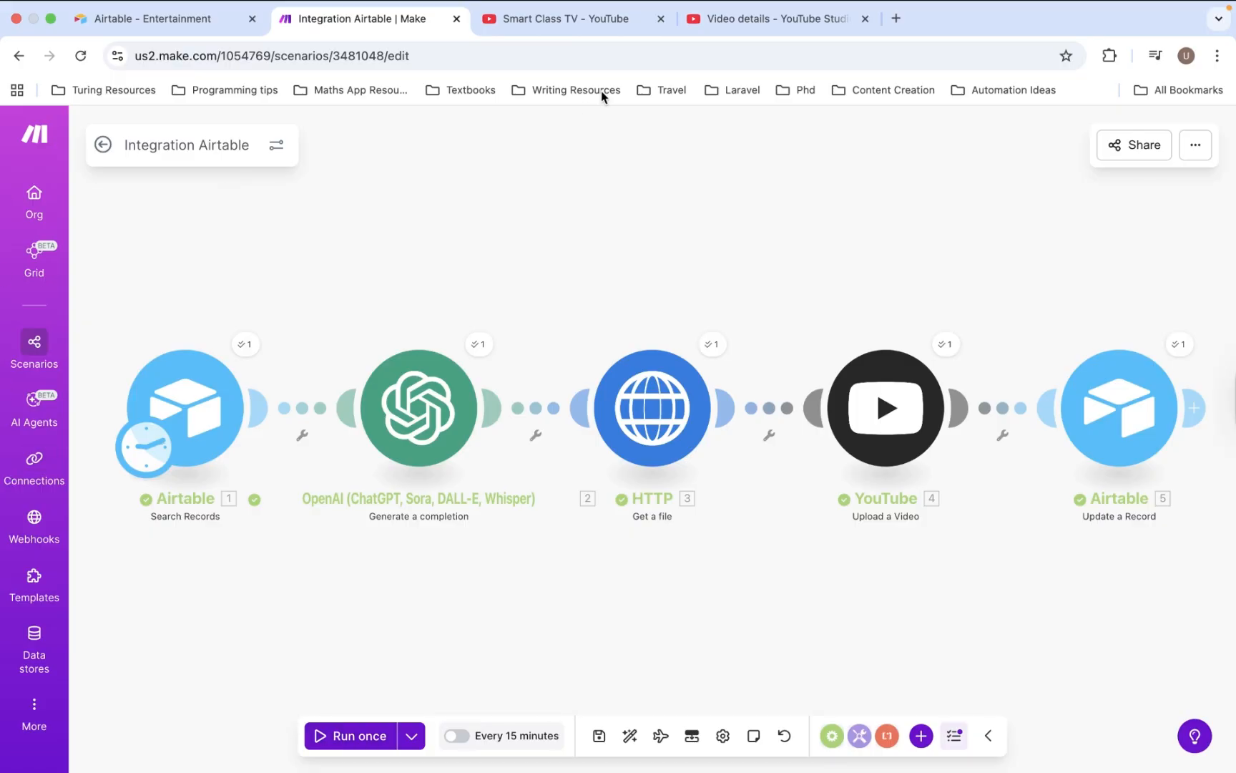
left_click(750, 24)
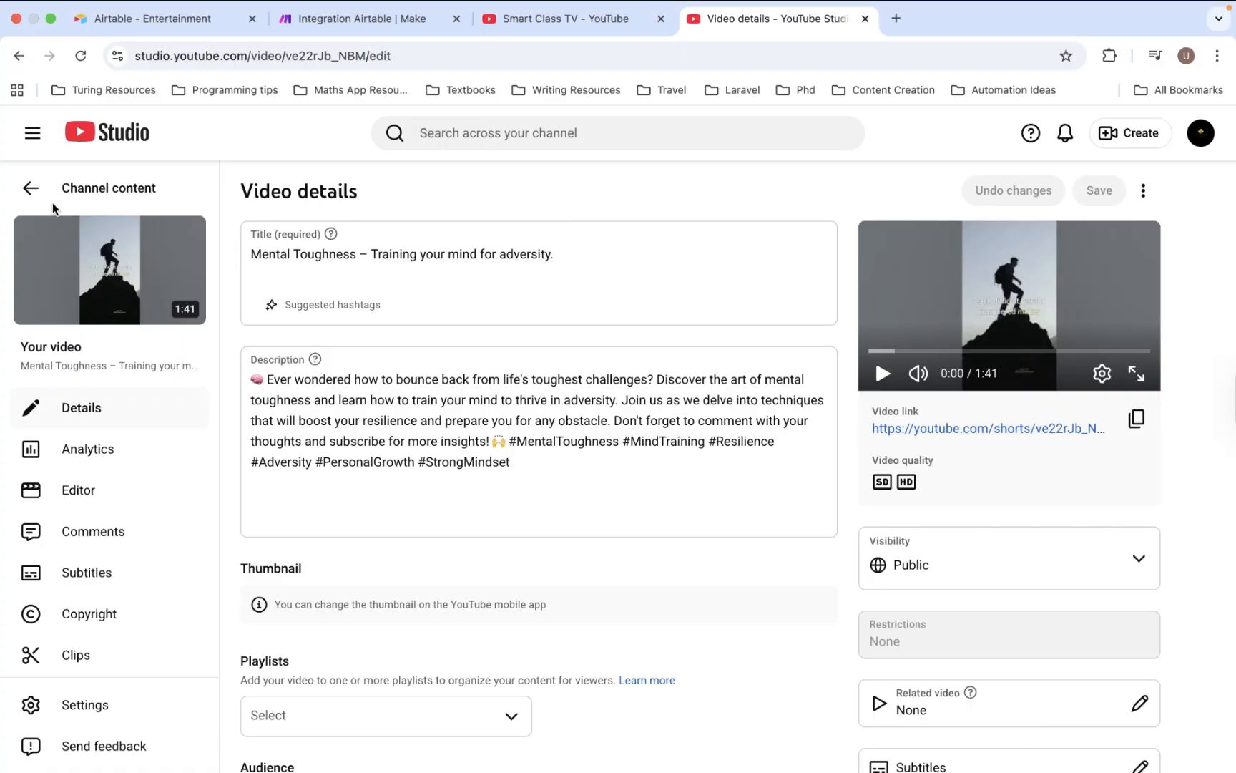
- Refresh the Channel content list and open the new 'Vision with Action' short's details
left_click(79, 189)
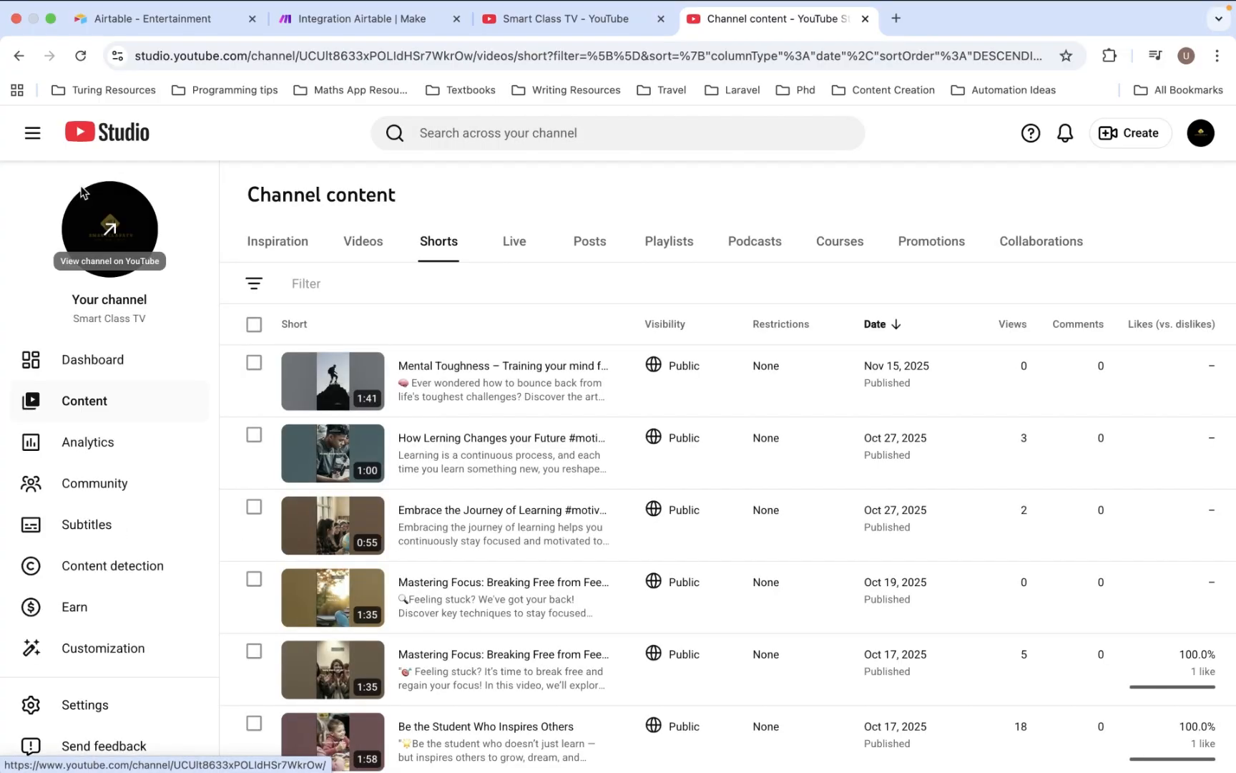
left_click(81, 56)
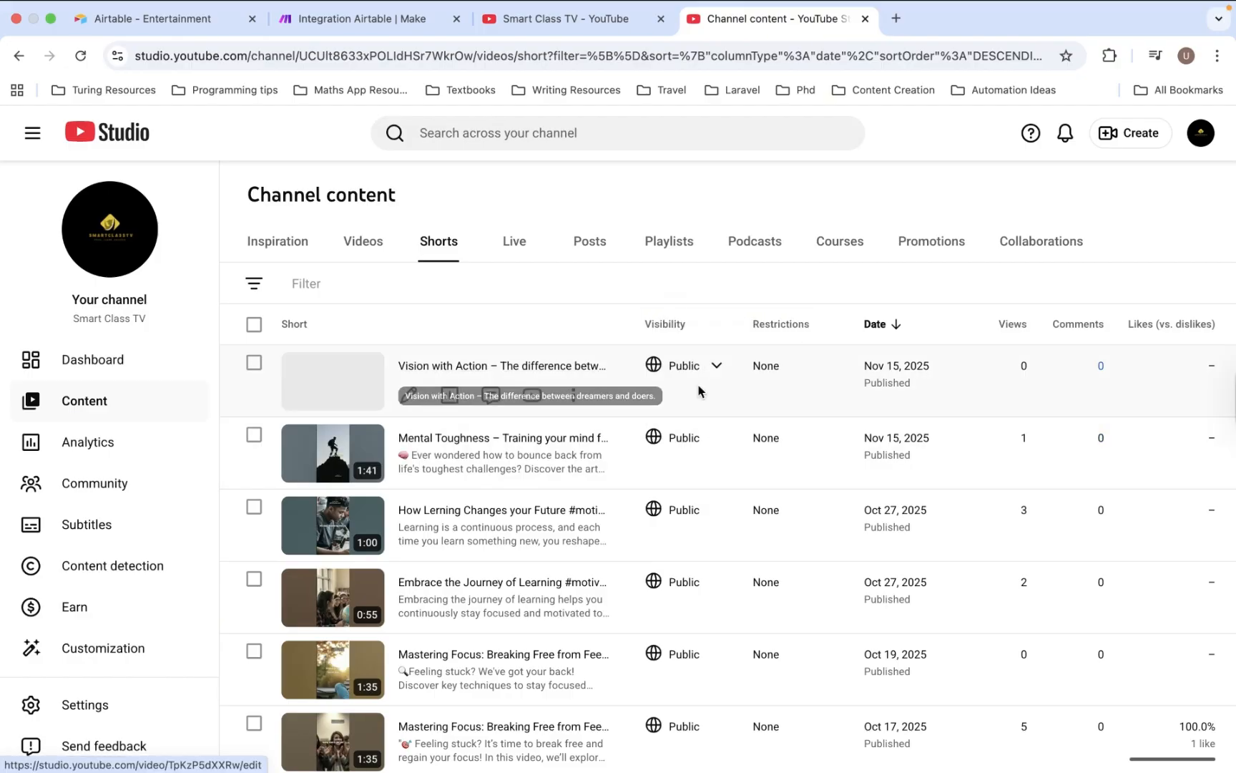
left_click(494, 366)
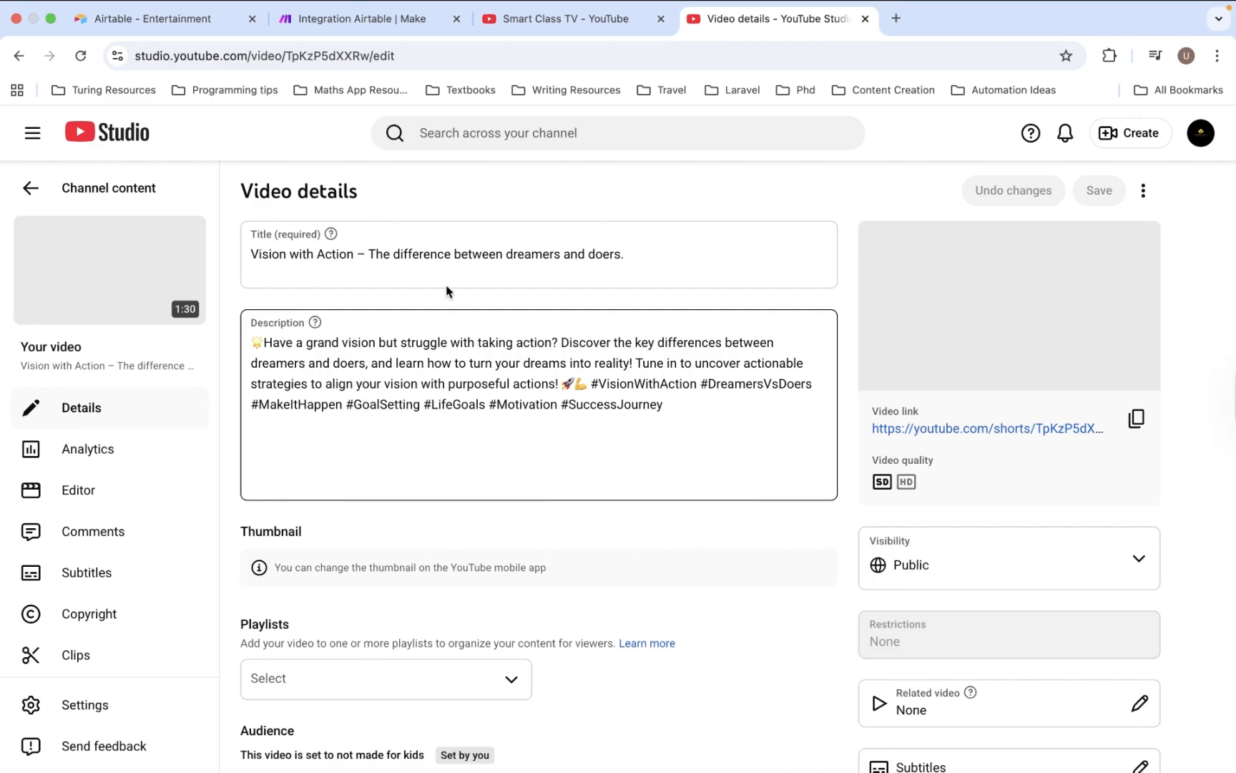
- Review the short's public details and open its Shorts link in a new tab
scroll(460, 423, "down", 4)
scroll(460, 422, "up", 4)
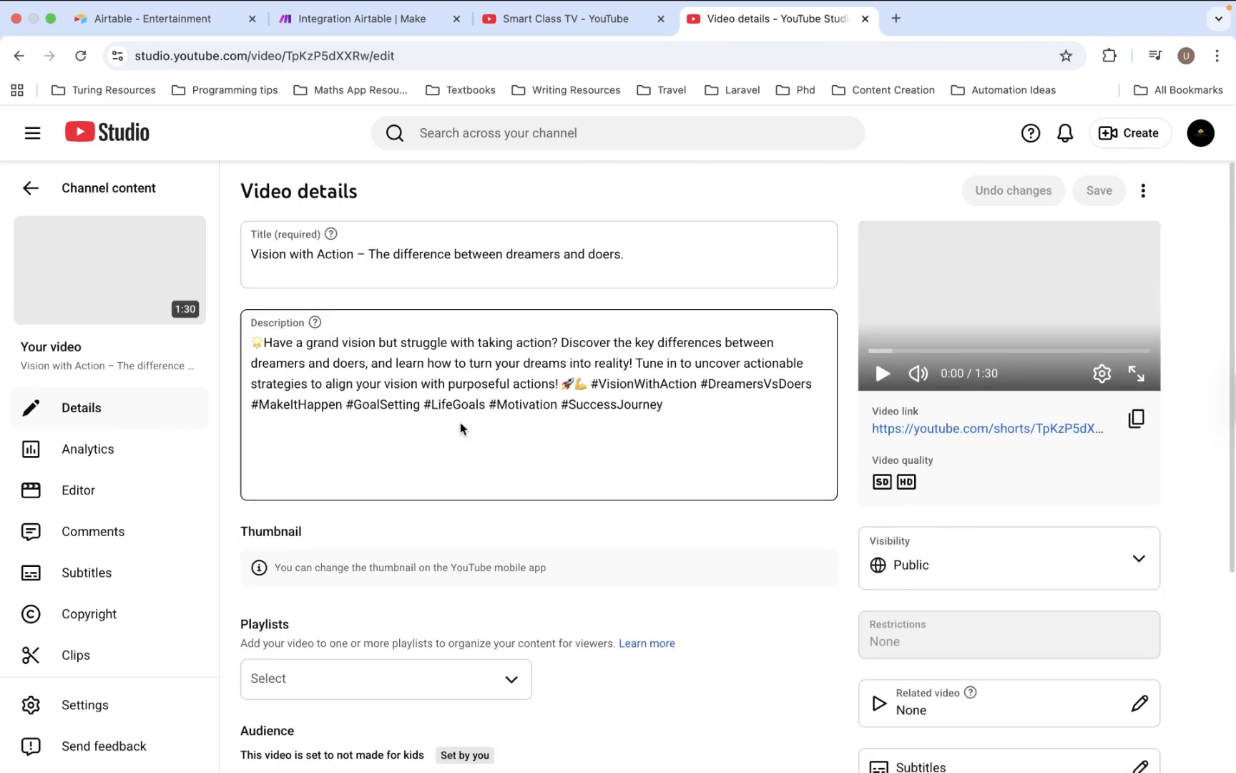
scroll(600, 494, "down", 4)
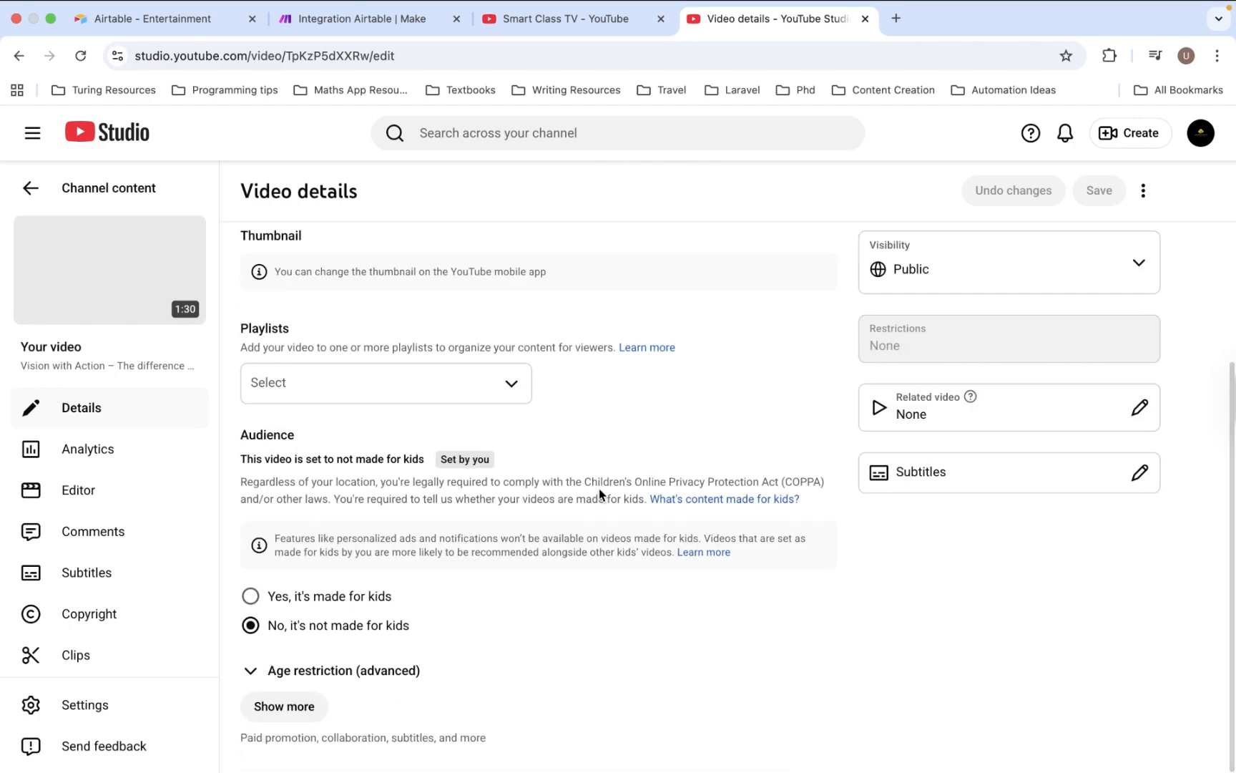
scroll(600, 491, "up", 3)
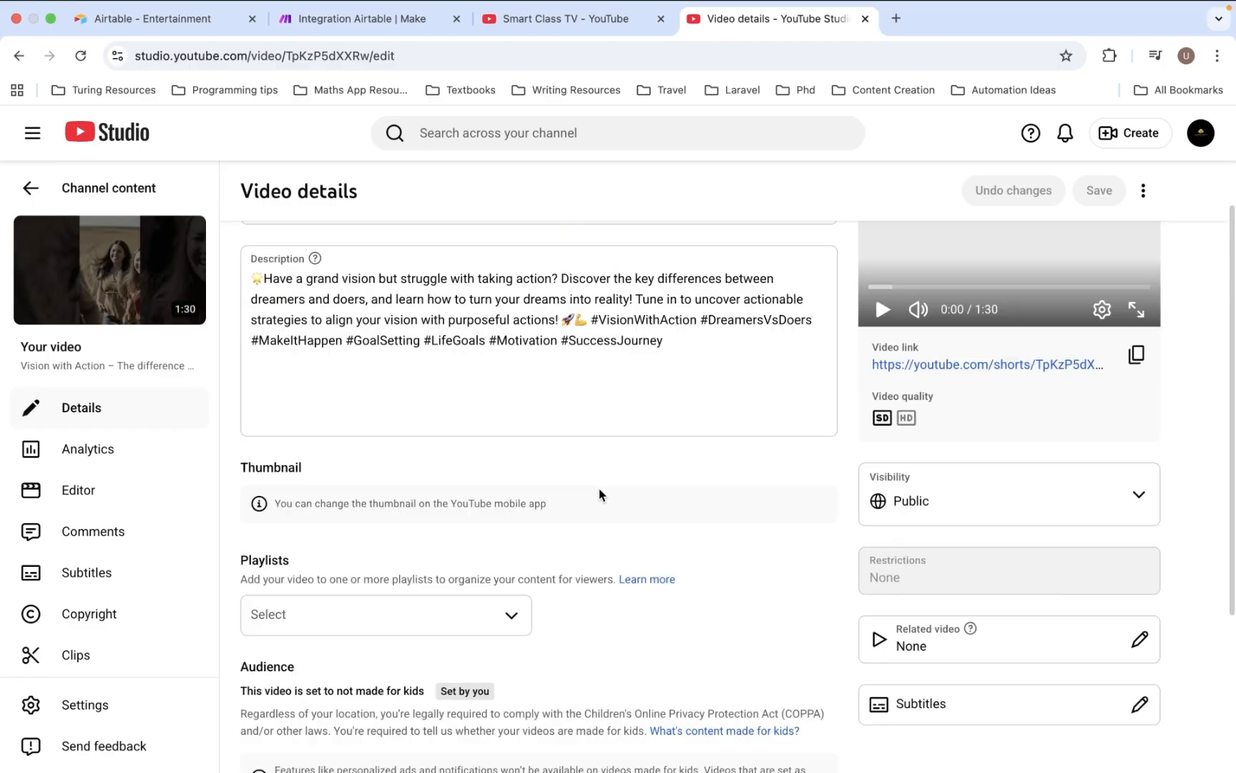
scroll(599, 493, "up", 1)
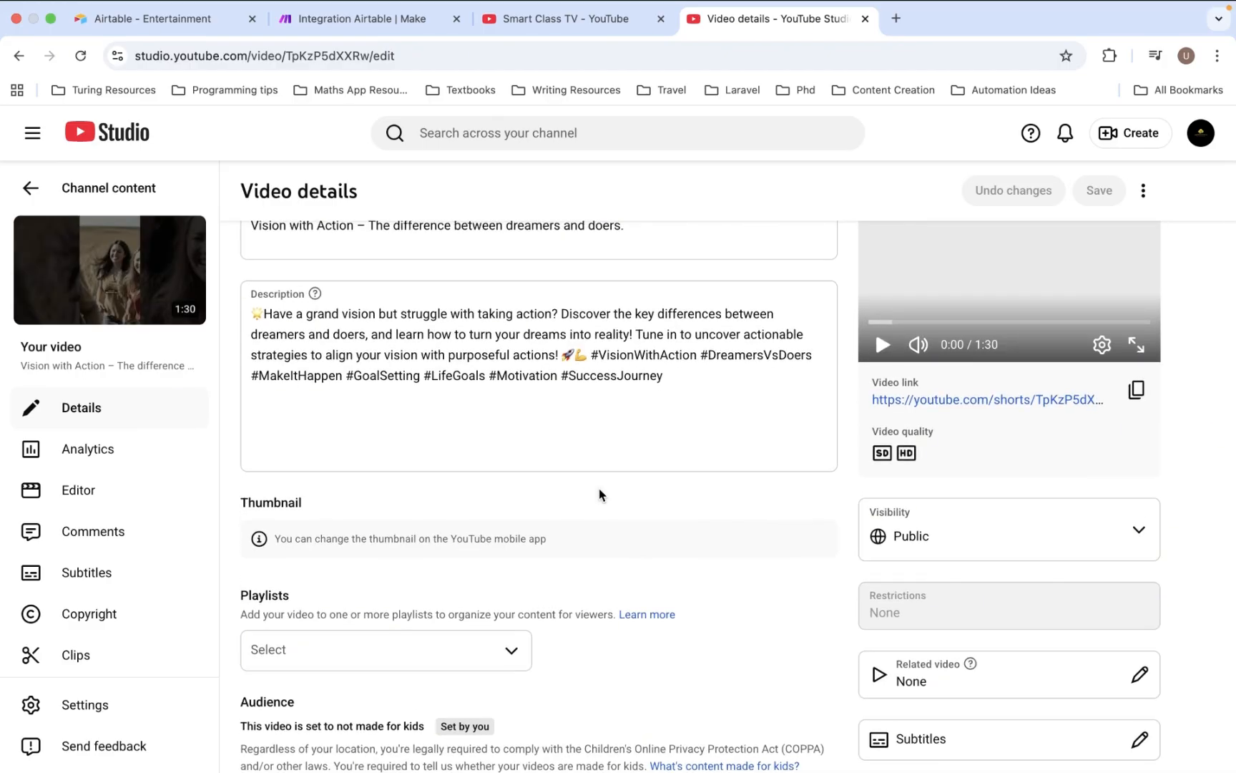
scroll(599, 493, "up", 1)
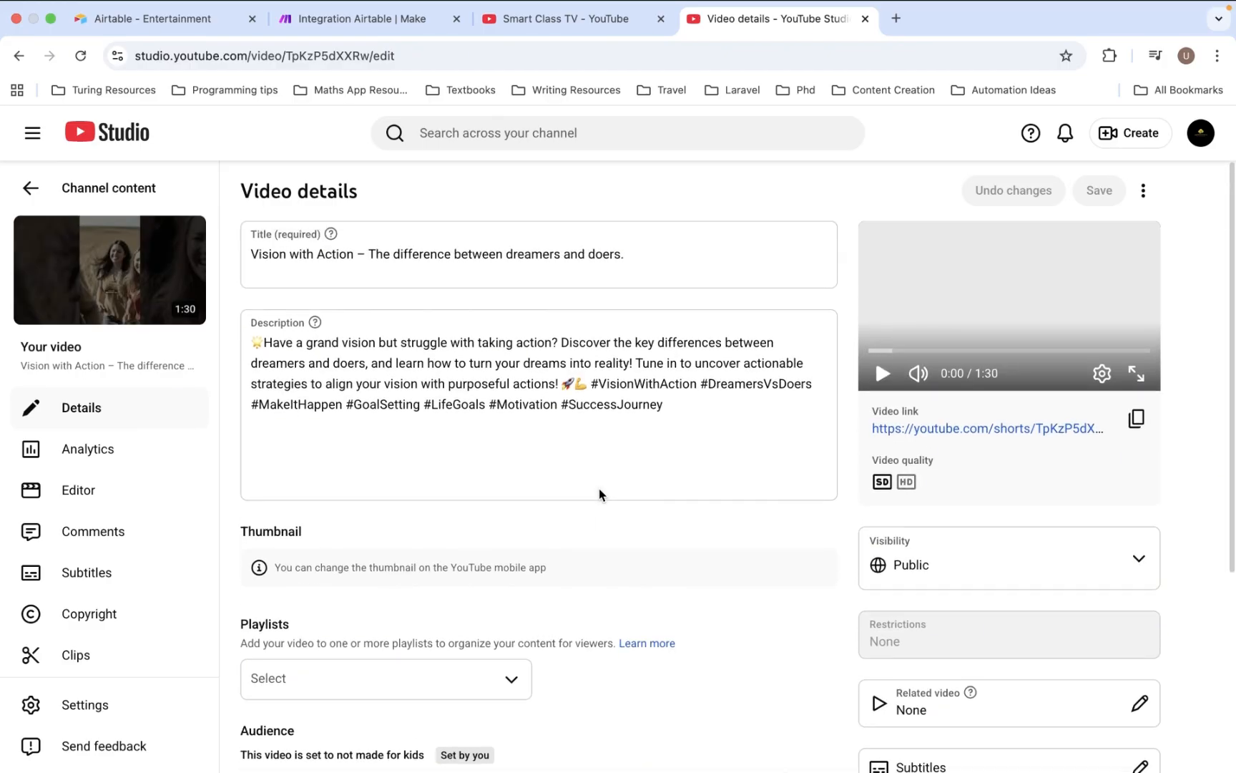
left_click(946, 426)
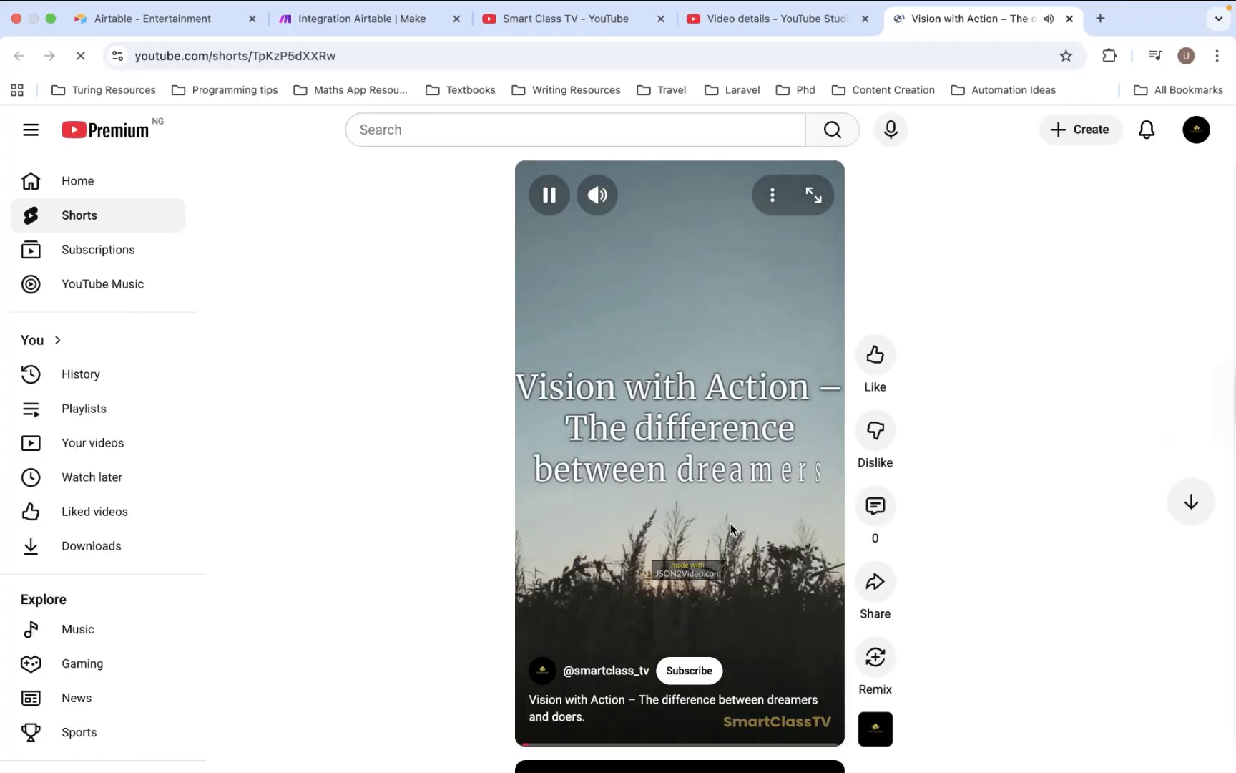
- Scroll the Shorts feed down and back to the playing 'Vision with Action' Short
scroll(733, 529, "down", 2)
scroll(733, 529, "down", 2)
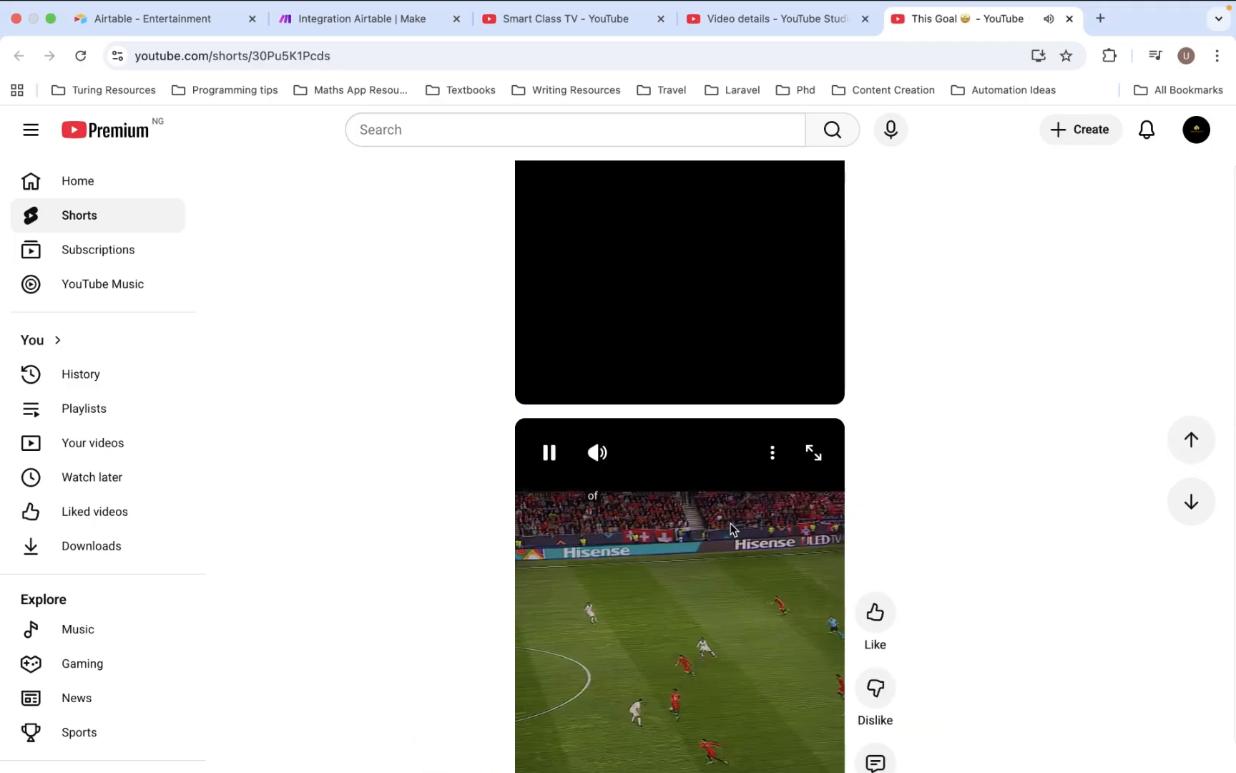
scroll(733, 529, "up", 2)
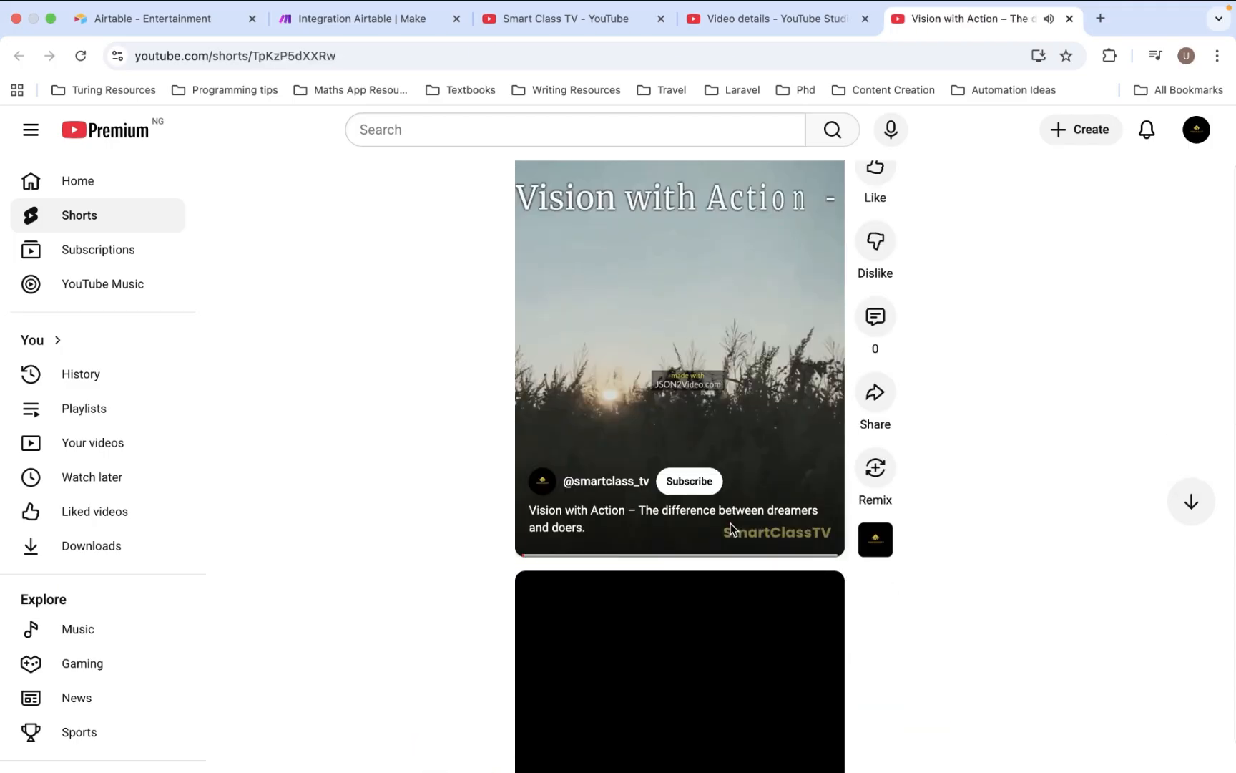
scroll(733, 530, "down", 2)
scroll(730, 529, "up", 2)
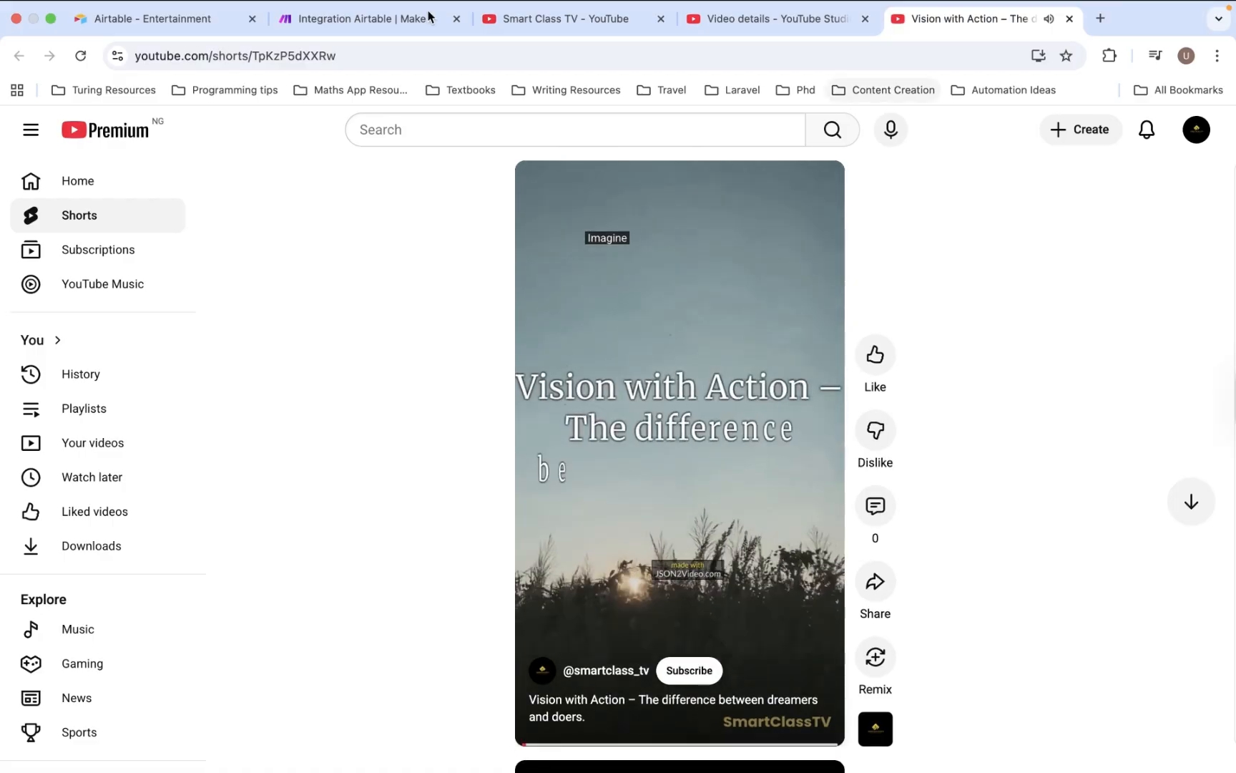
- Switch back to the Integration Airtable scenario tab to view the five successful modules
left_click(347, 21)
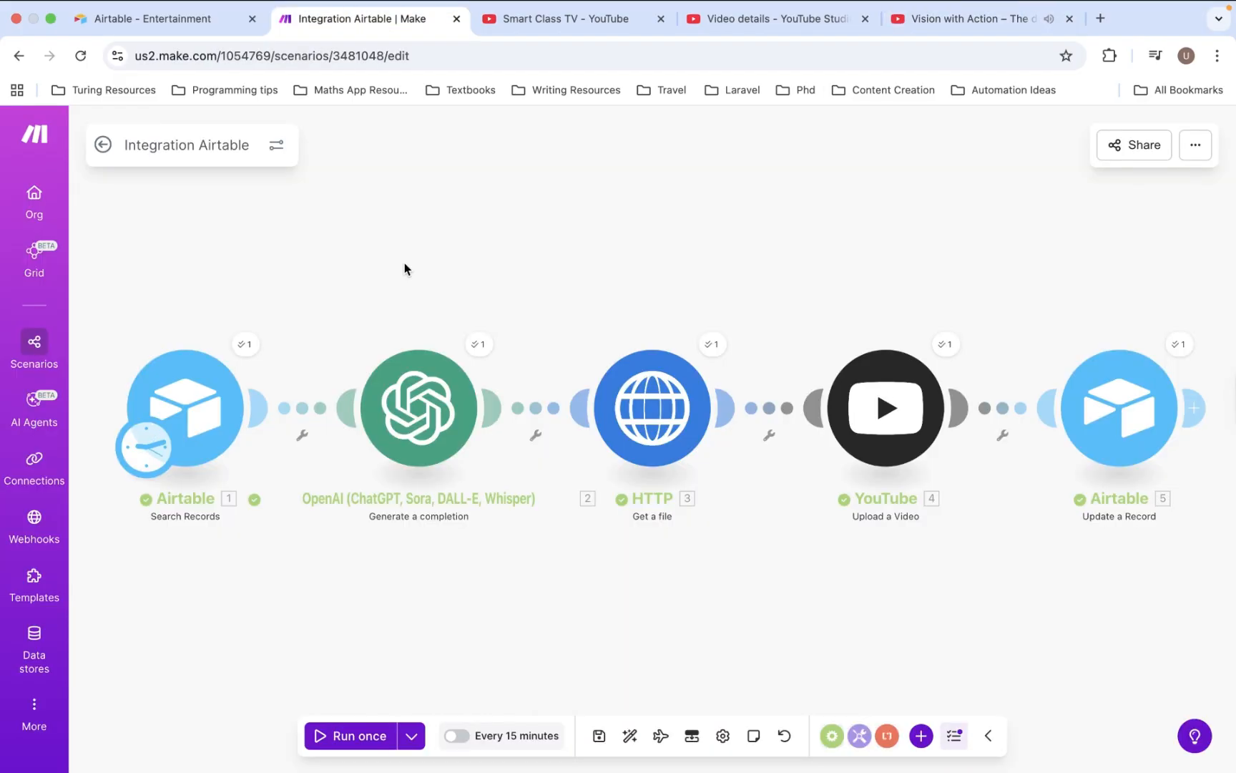